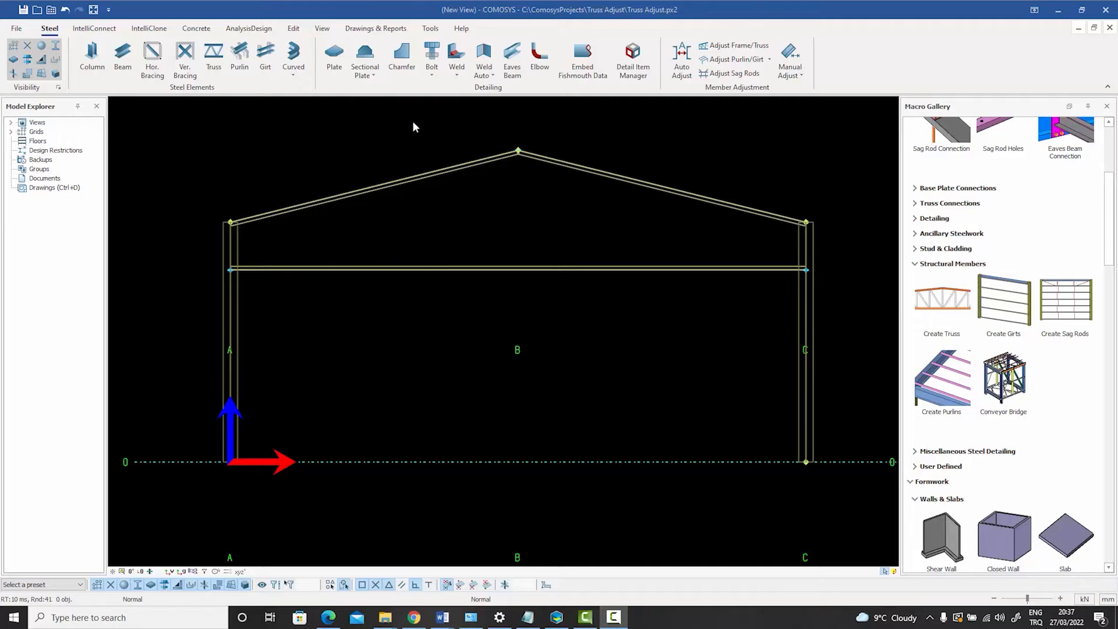
Add a vertical construction line along the column on axis A through its top joint.
{"action": "left_click", "coordinate": [295, 29]}
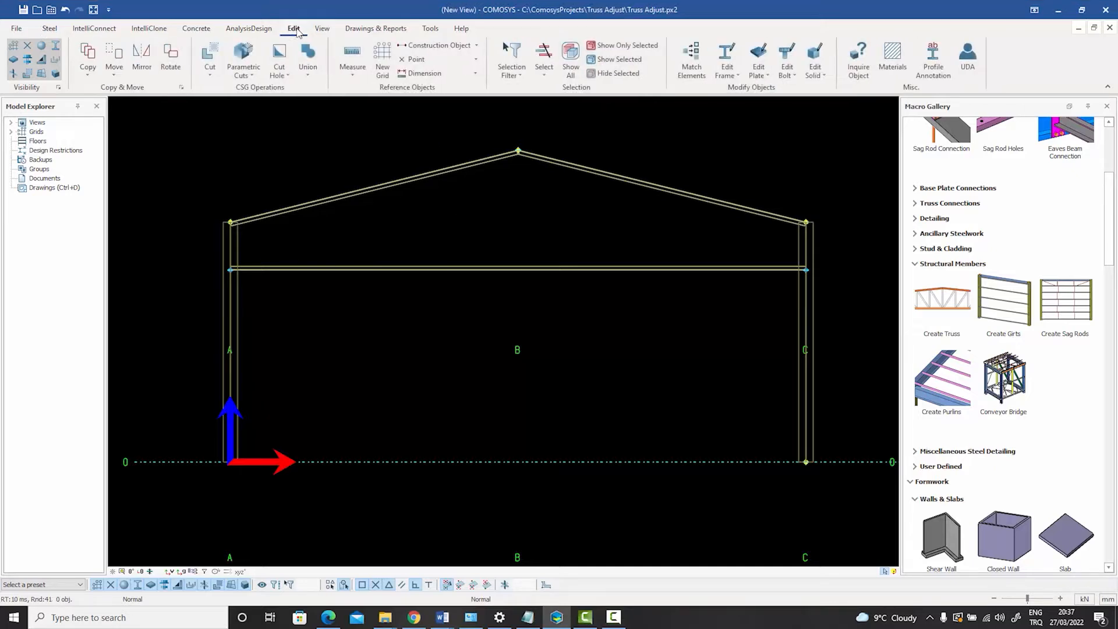
{"action": "left_click", "coordinate": [466, 47]}
{"action": "left_click", "coordinate": [444, 63]}
{"action": "left_click", "coordinate": [230, 221]}
{"action": "right_click", "coordinate": [247, 167]}
{"action": "left_click", "coordinate": [272, 174]}
Set the start and end offsets of the axis A construction line to 2000.
{"action": "double_click", "coordinate": [230, 195]}
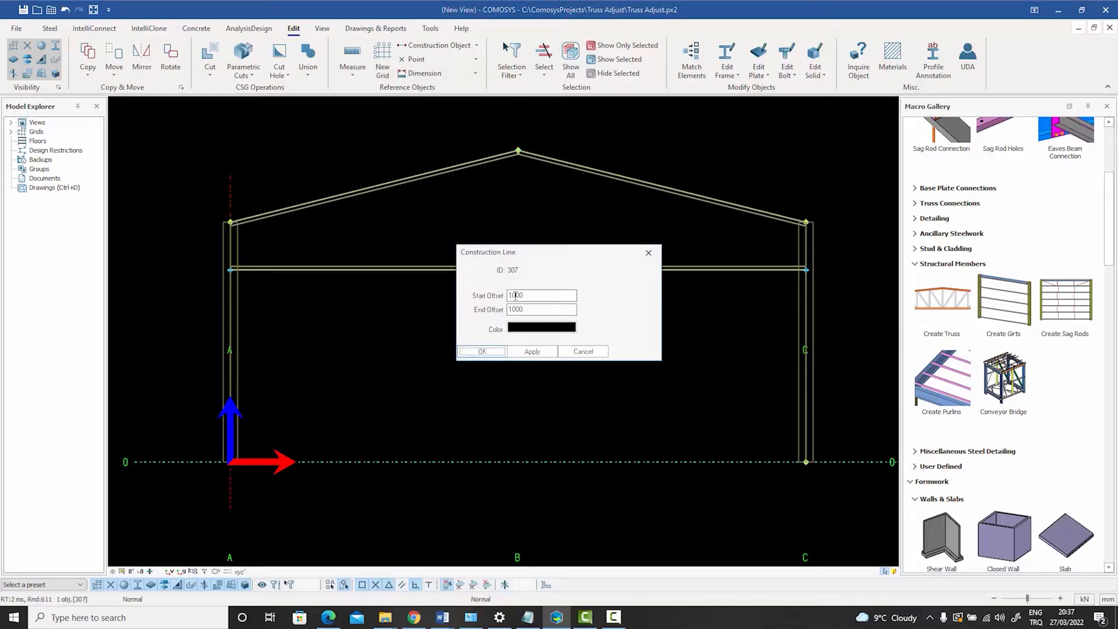
{"action": "type", "text": "2"}
{"action": "left_click_drag", "start_coordinate": [514, 309], "coordinate": [508, 309]}
{"action": "type", "text": "2"}
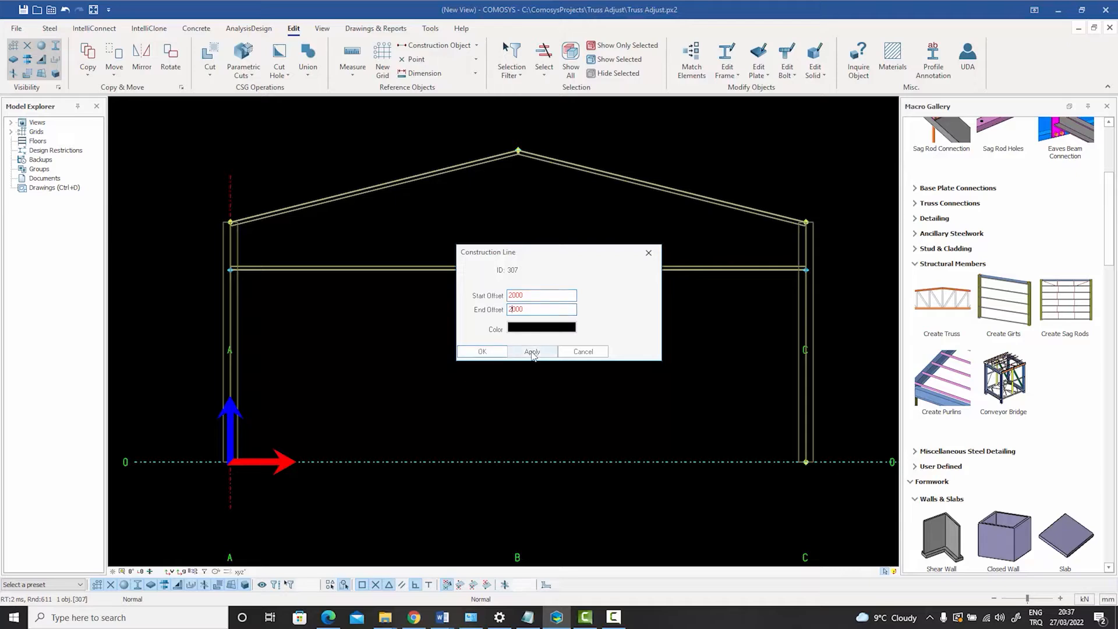
{"action": "left_click", "coordinate": [527, 351]}
{"action": "left_click", "coordinate": [483, 353]}
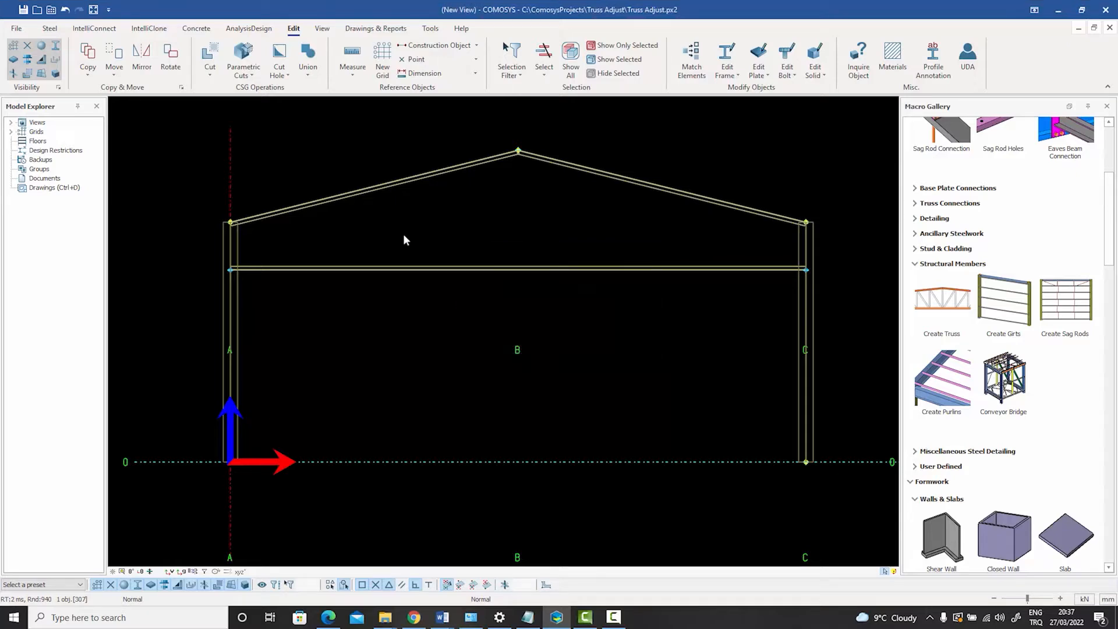
Copy the construction line linearly 12 times at 1000 spacing in X, across the span from axis A to axis C.
{"action": "right_click", "coordinate": [225, 157]}
{"action": "mouse_move", "coordinate": [278, 327]}
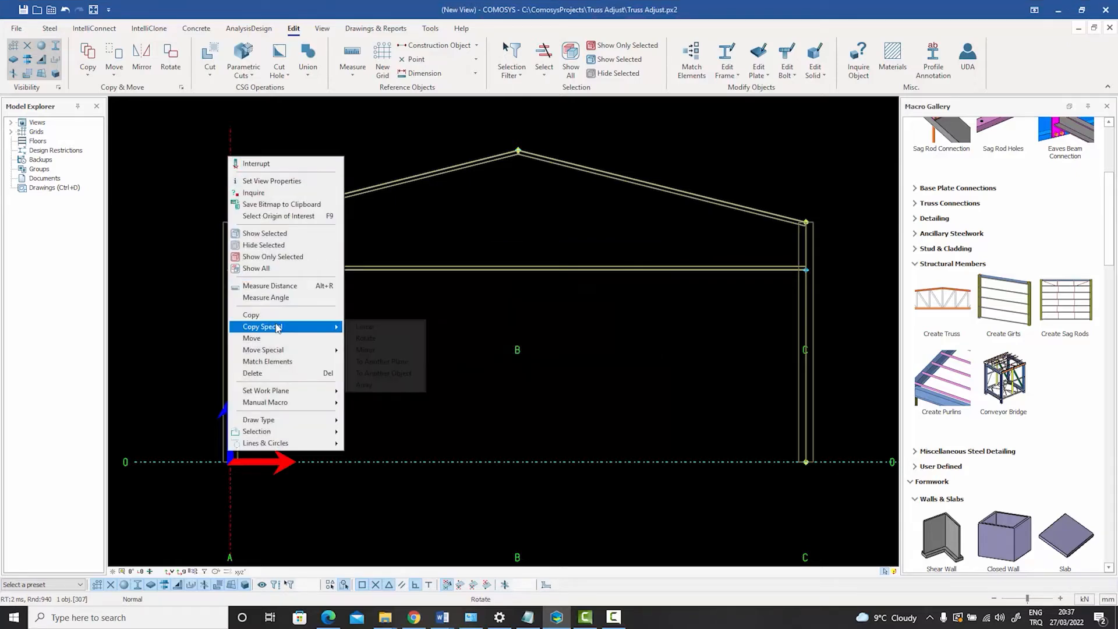
{"action": "left_click", "coordinate": [361, 327]}
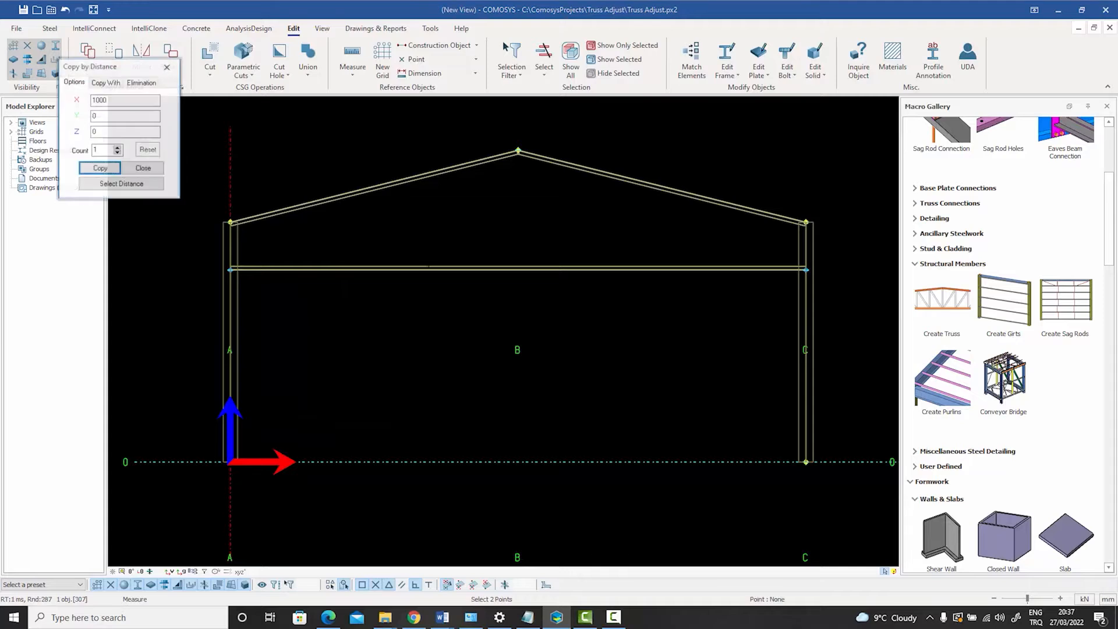
{"action": "left_click", "coordinate": [105, 149]}
{"action": "type", "text": "2"}
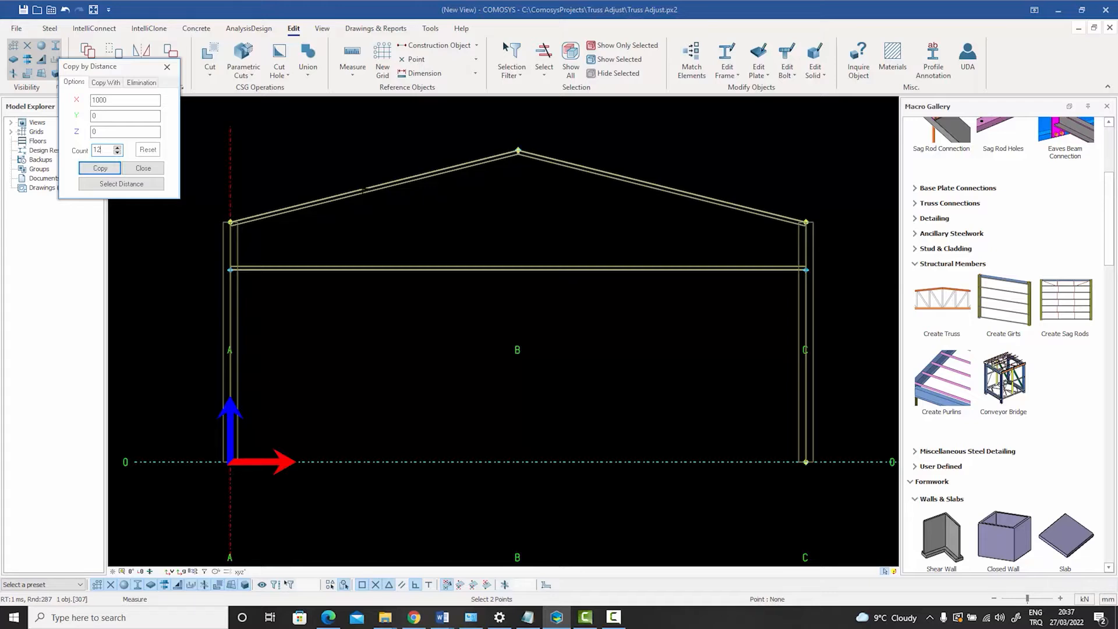
{"action": "left_click", "coordinate": [99, 168]}
{"action": "left_click", "coordinate": [146, 169]}
{"action": "right_click", "coordinate": [188, 166]}
{"action": "left_click", "coordinate": [210, 173]}
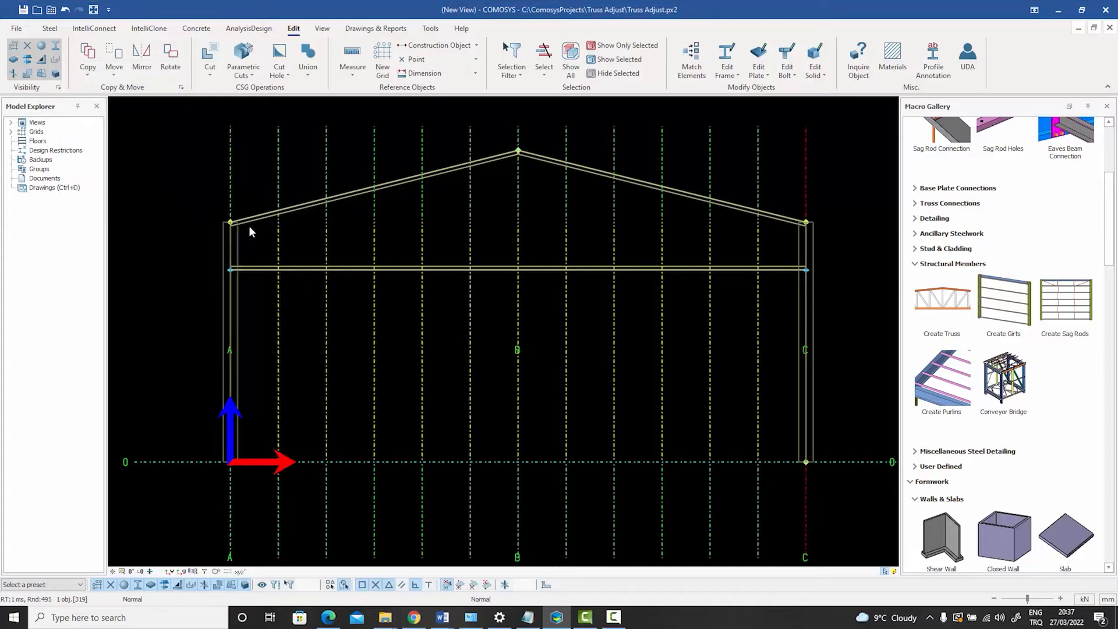
Examine the left top chord's joints at the column and the apex, along with its profile geometry and alignment settings.
{"action": "scroll", "coordinate": [249, 227], "scroll_direction": "up", "scroll_amount": 4}
{"action": "scroll", "coordinate": [249, 225], "scroll_direction": "up", "scroll_amount": 2}
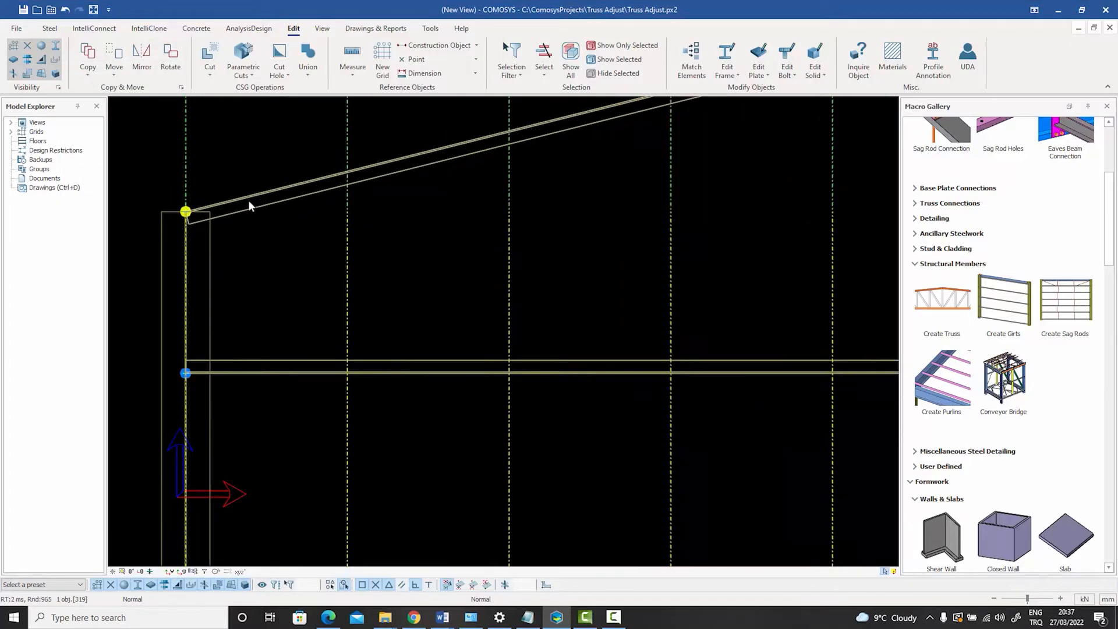
{"action": "left_click", "coordinate": [249, 208]}
{"action": "scroll", "coordinate": [309, 239], "scroll_direction": "down", "scroll_amount": 4}
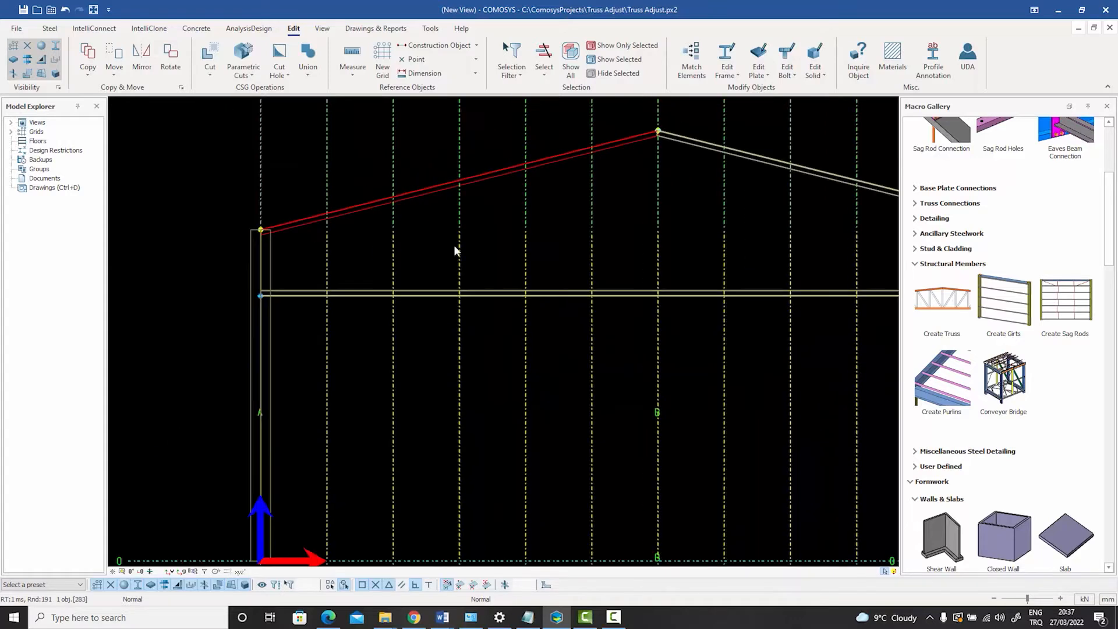
{"action": "left_click", "coordinate": [285, 297]}
{"action": "scroll", "coordinate": [281, 239], "scroll_direction": "up", "scroll_amount": 5}
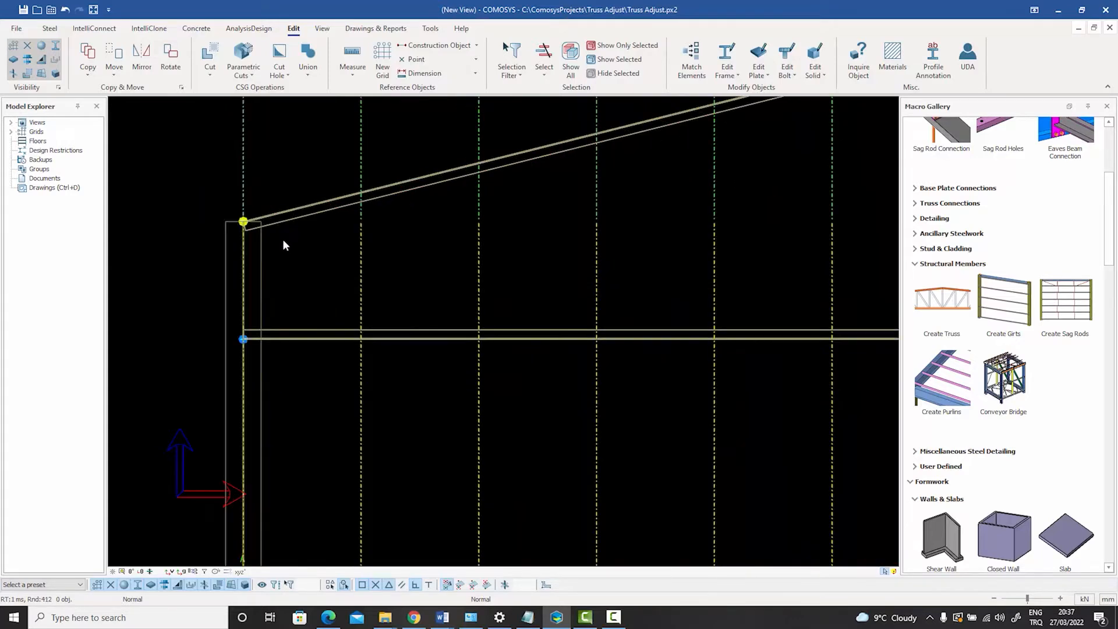
{"action": "scroll", "coordinate": [349, 220], "scroll_direction": "up", "scroll_amount": 2}
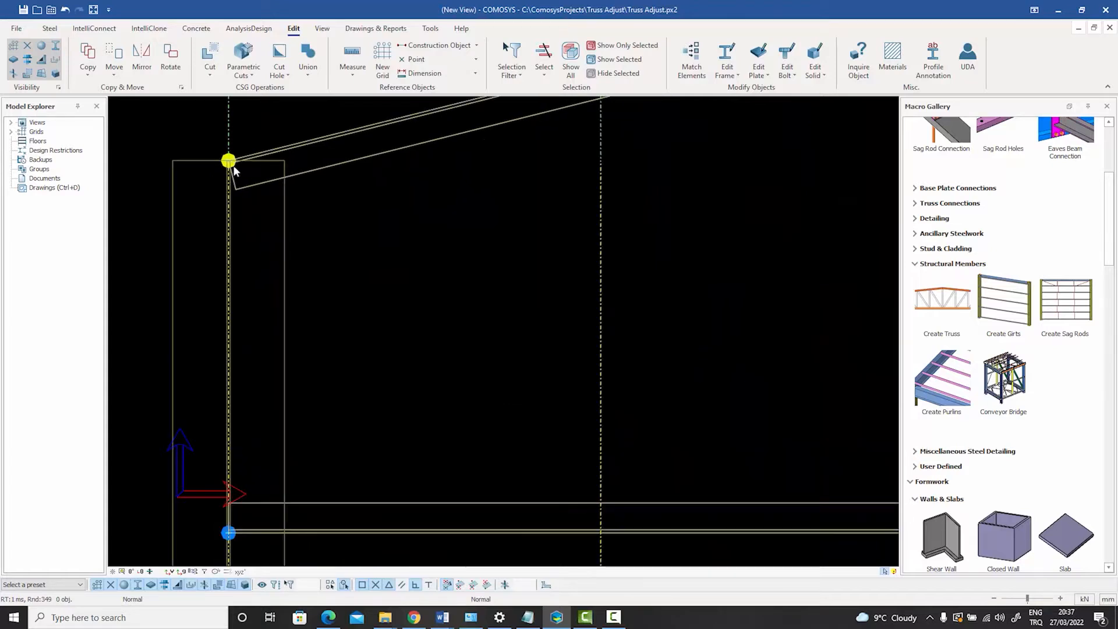
{"action": "left_click", "coordinate": [327, 140]}
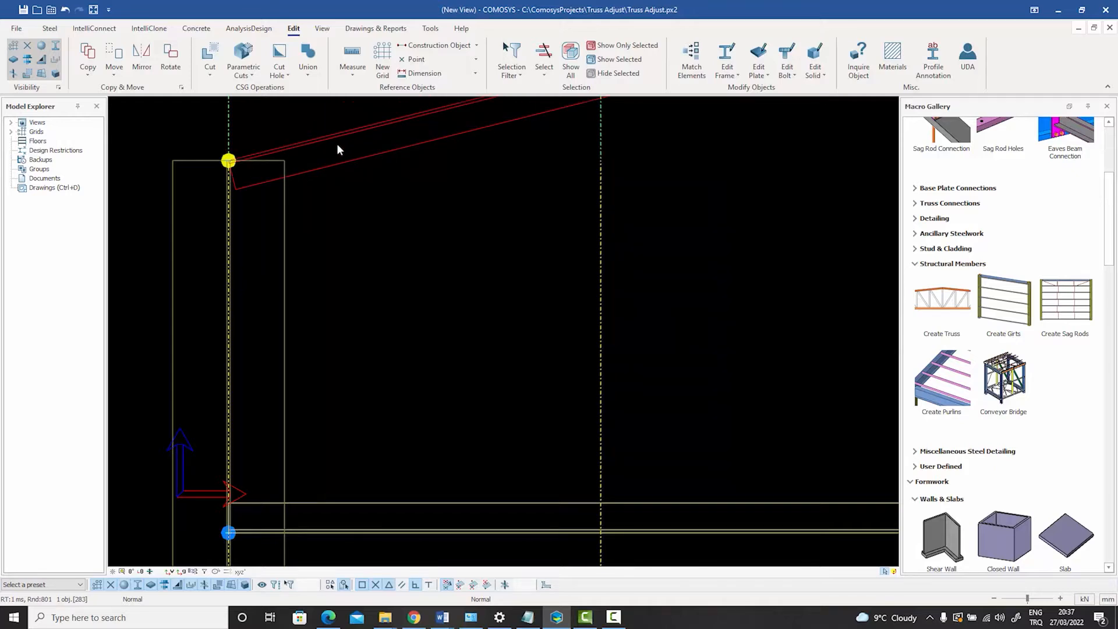
{"action": "scroll", "coordinate": [391, 281], "scroll_direction": "down", "scroll_amount": 7}
{"action": "middle_click_drag", "start_coordinate": [561, 227], "coordinate": [353, 269]}
{"action": "scroll", "coordinate": [607, 170], "scroll_direction": "up", "scroll_amount": 4}
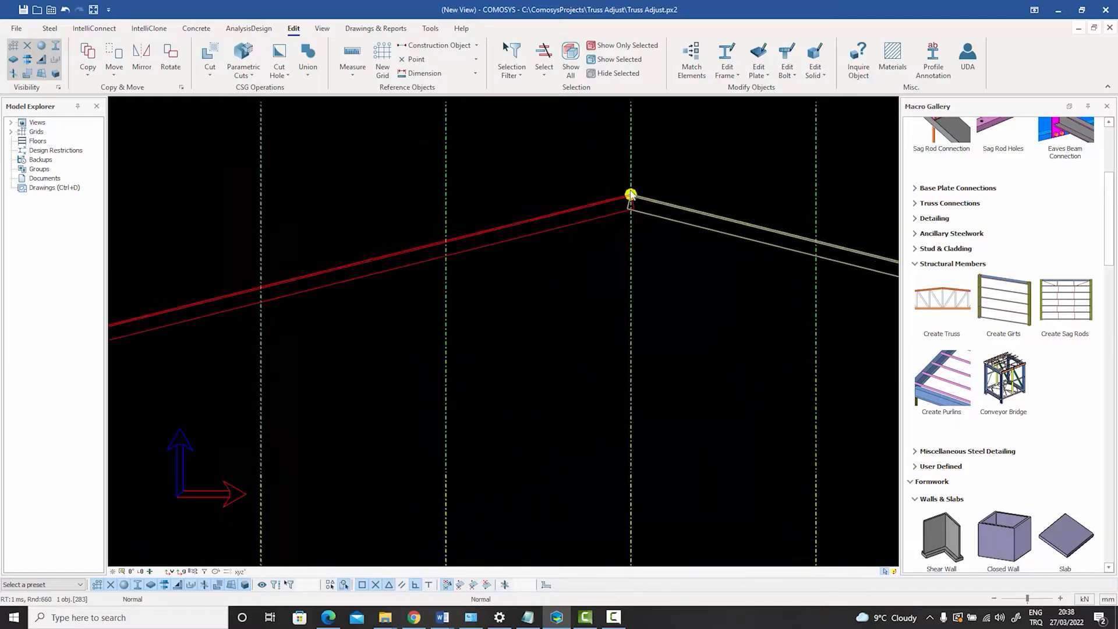
{"action": "scroll", "coordinate": [631, 195], "scroll_direction": "up", "scroll_amount": 4}
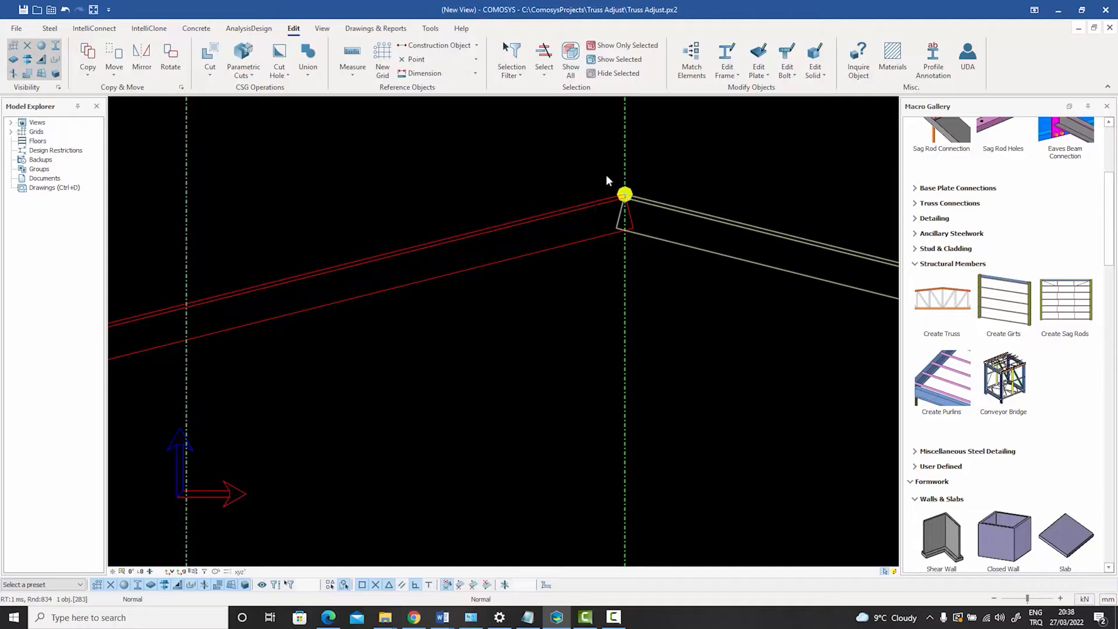
{"action": "double_click", "coordinate": [547, 213]}
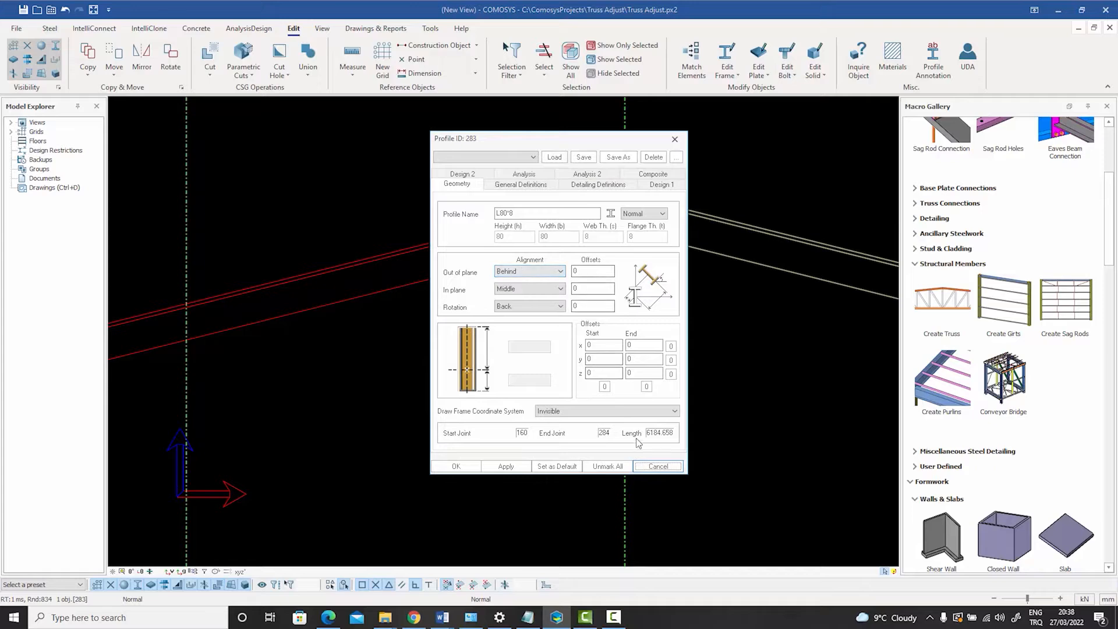
{"action": "left_click", "coordinate": [645, 464]}
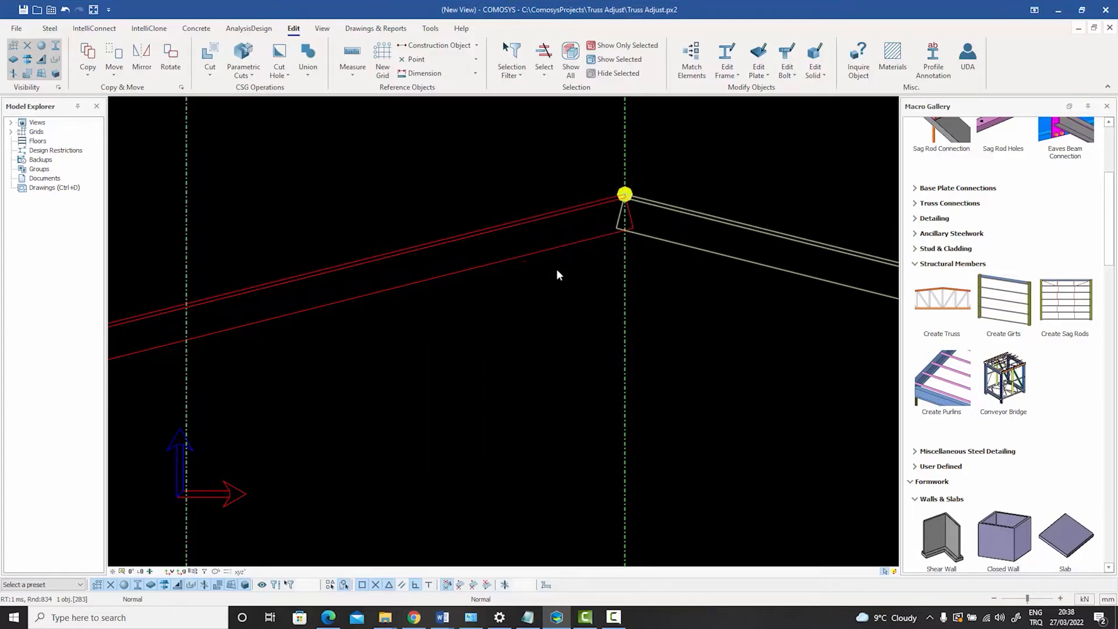
{"action": "scroll", "coordinate": [575, 256], "scroll_direction": "down", "scroll_amount": 8}
{"action": "middle_click_drag", "start_coordinate": [557, 269], "coordinate": [671, 214]}
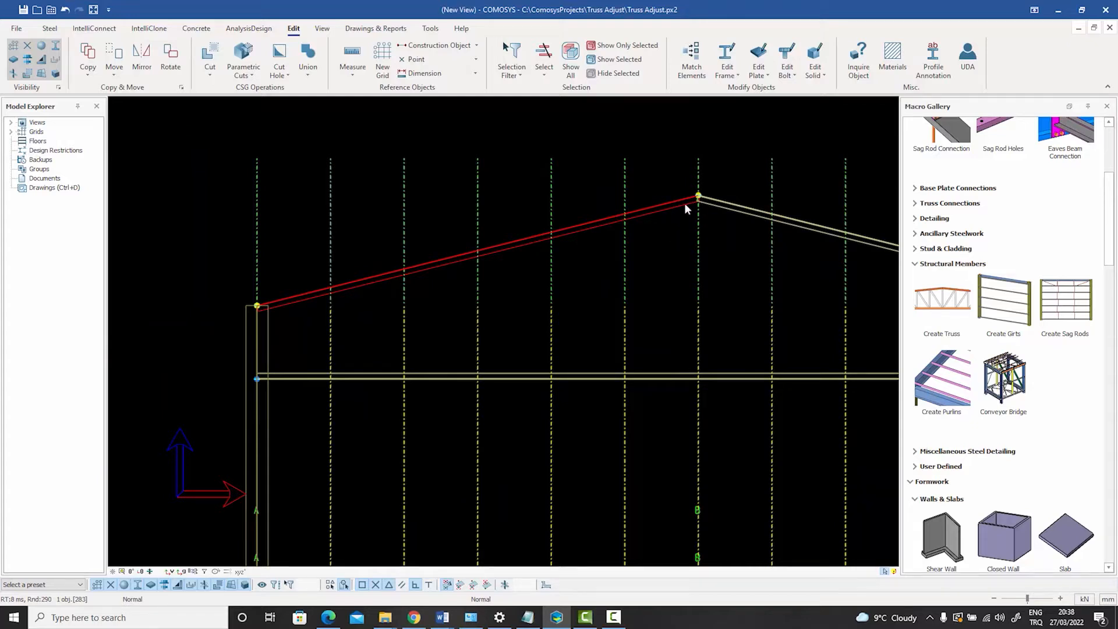
{"action": "scroll", "coordinate": [687, 203], "scroll_direction": "up", "scroll_amount": 4}
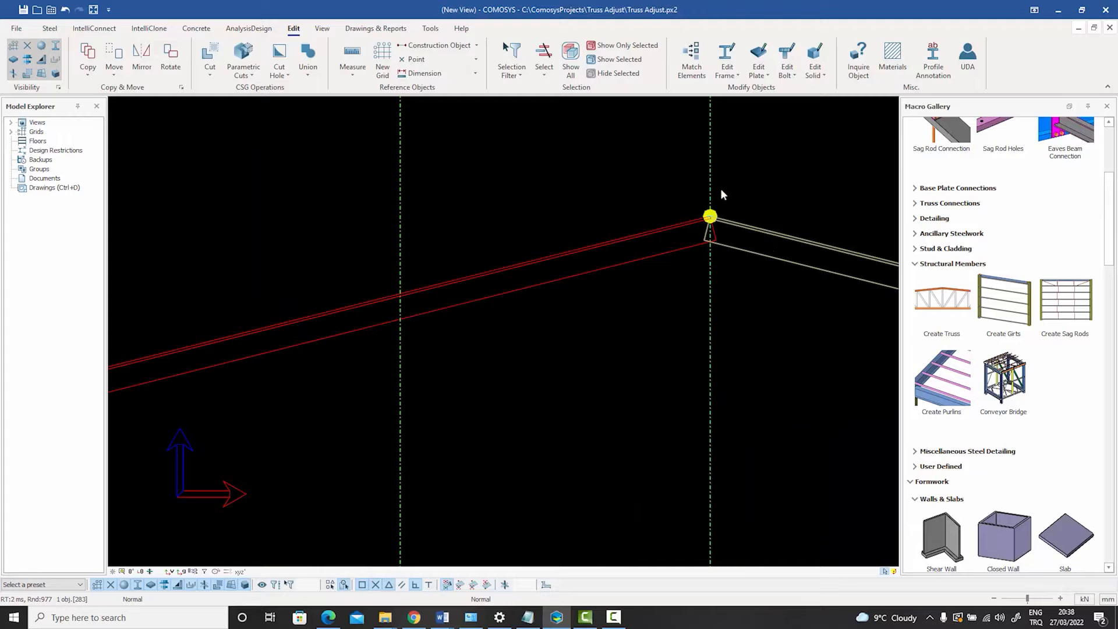
{"action": "scroll", "coordinate": [708, 216], "scroll_direction": "down", "scroll_amount": 6}
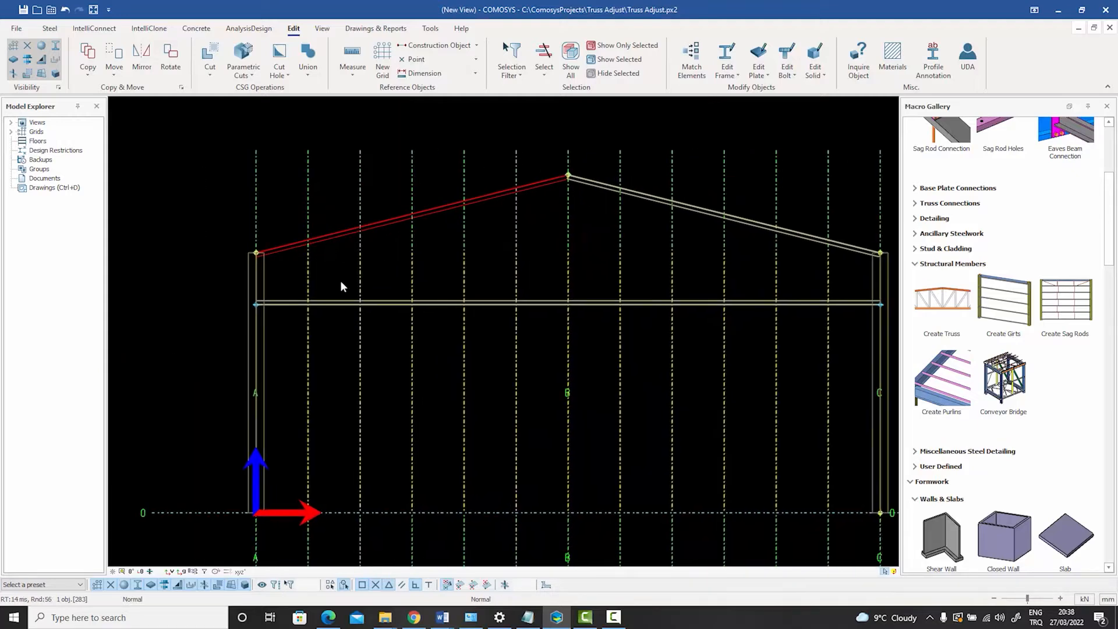
Examine the bottom chord's joint at the axis A column and its profile geometry and alignment settings.
{"action": "scroll", "coordinate": [319, 271], "scroll_direction": "up", "scroll_amount": 5}
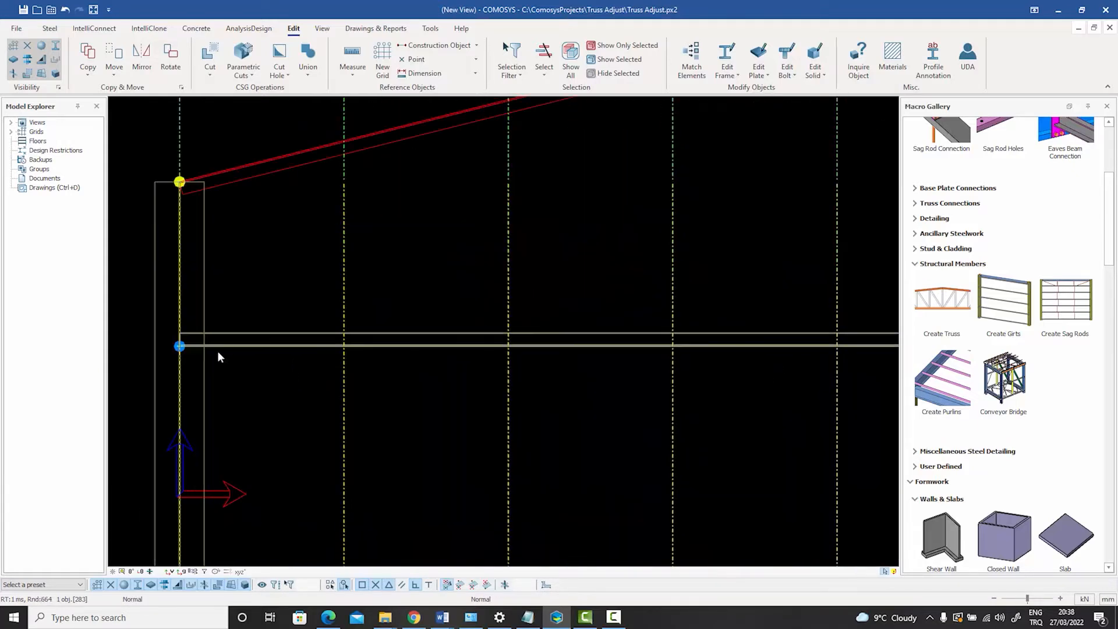
{"action": "left_click", "coordinate": [220, 347]}
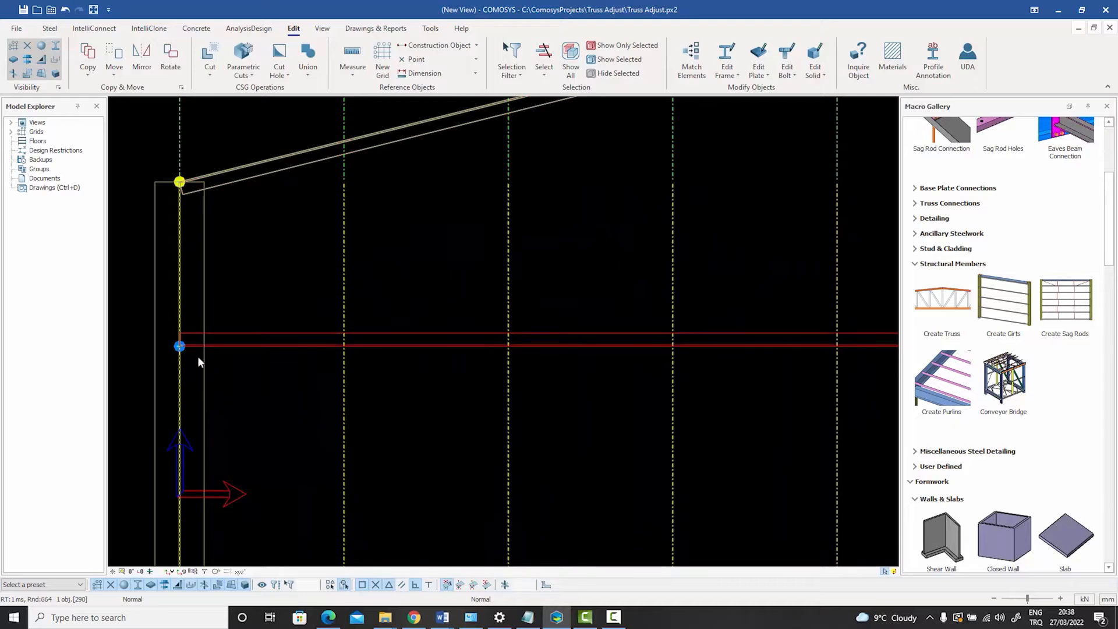
{"action": "scroll", "coordinate": [199, 357], "scroll_direction": "up", "scroll_amount": 2}
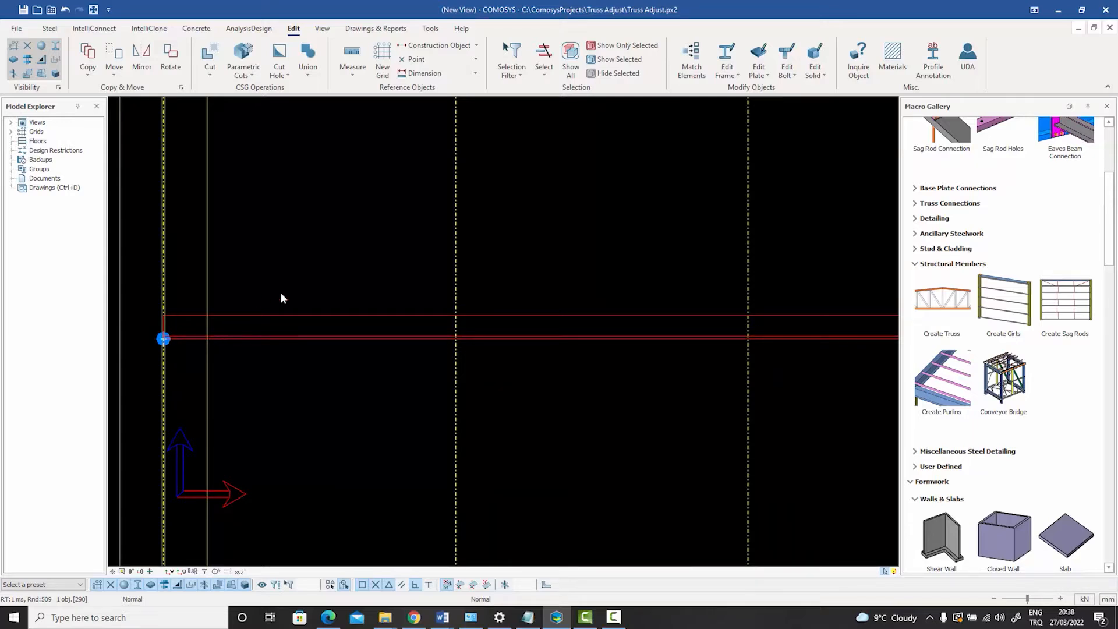
{"action": "double_click", "coordinate": [261, 339]}
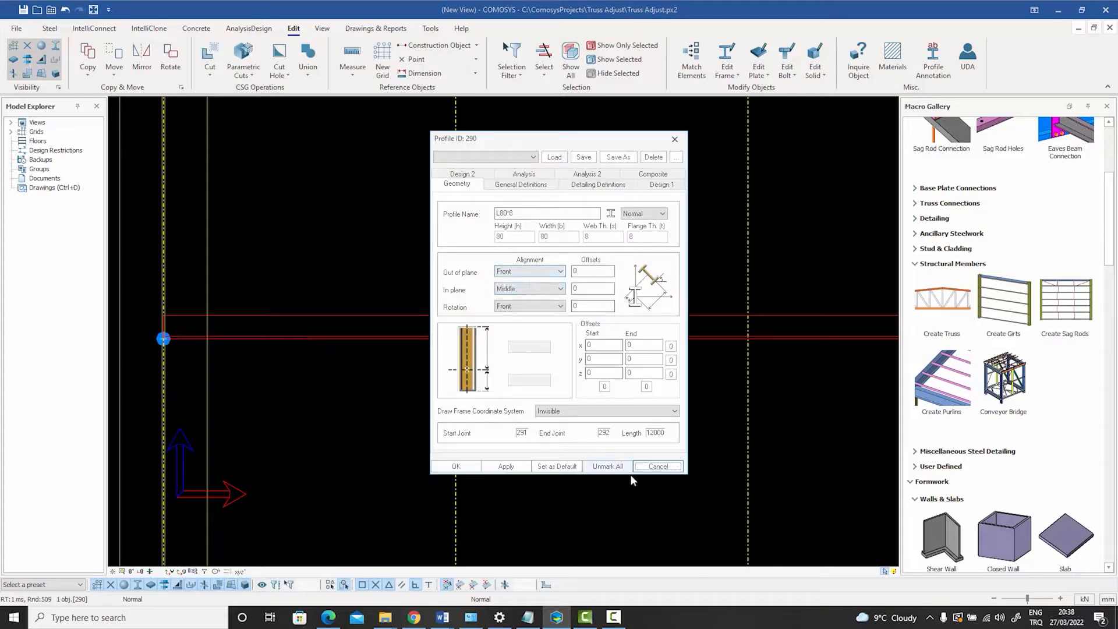
{"action": "left_click", "coordinate": [658, 466]}
Model beams for the first web diagonal, from the axis A eaves joint to the bottom chord, and the vertical on the next construction line.
{"action": "scroll", "coordinate": [401, 408], "scroll_direction": "down", "scroll_amount": 3}
{"action": "middle_click_drag", "start_coordinate": [400, 388], "coordinate": [348, 406]}
{"action": "left_click", "coordinate": [49, 29]}
{"action": "left_click", "coordinate": [123, 55]}
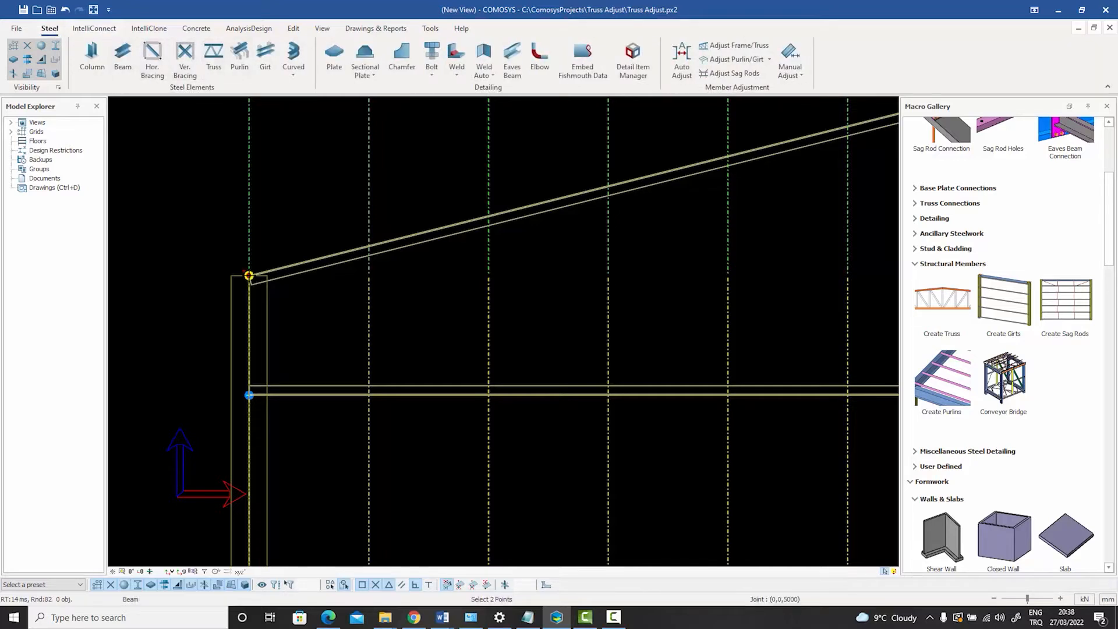
{"action": "left_click", "coordinate": [249, 276]}
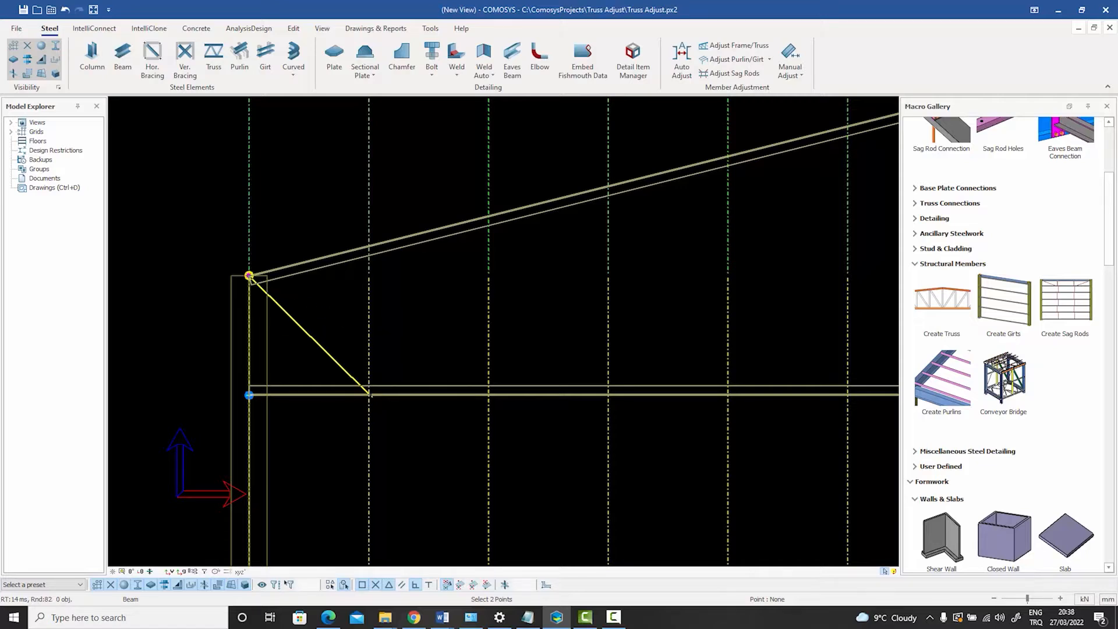
{"action": "left_click", "coordinate": [369, 395]}
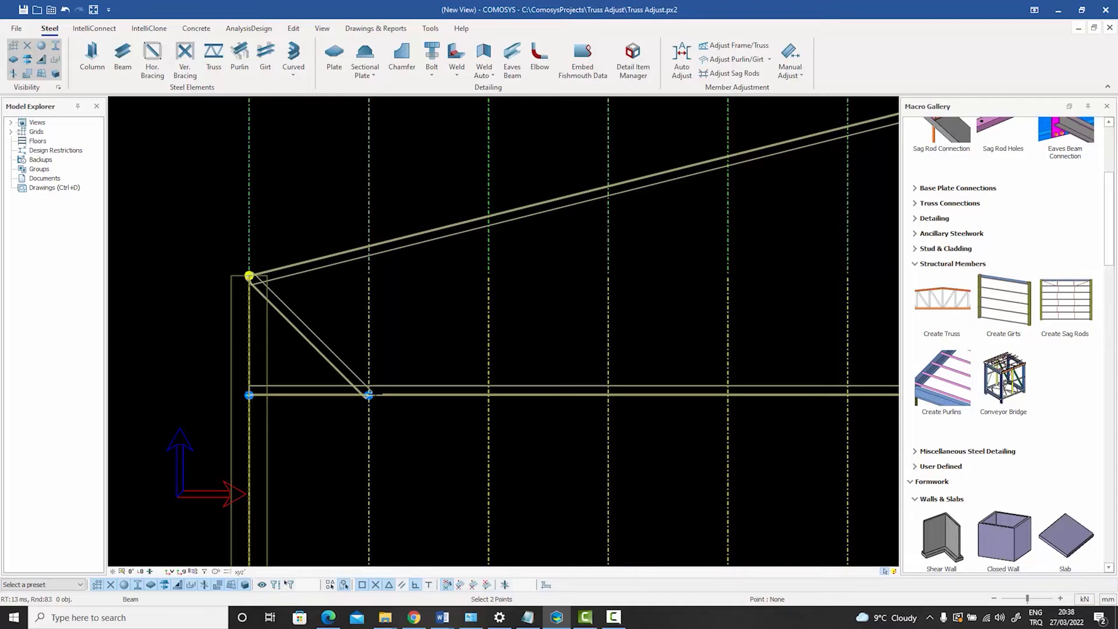
{"action": "left_click", "coordinate": [369, 395]}
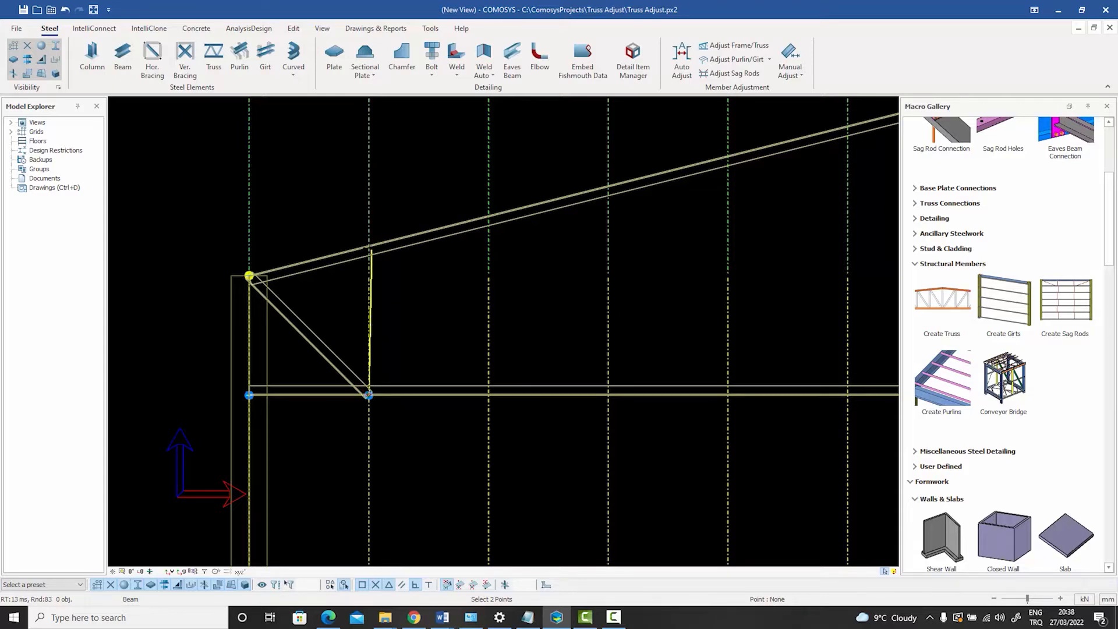
{"action": "left_click", "coordinate": [368, 245]}
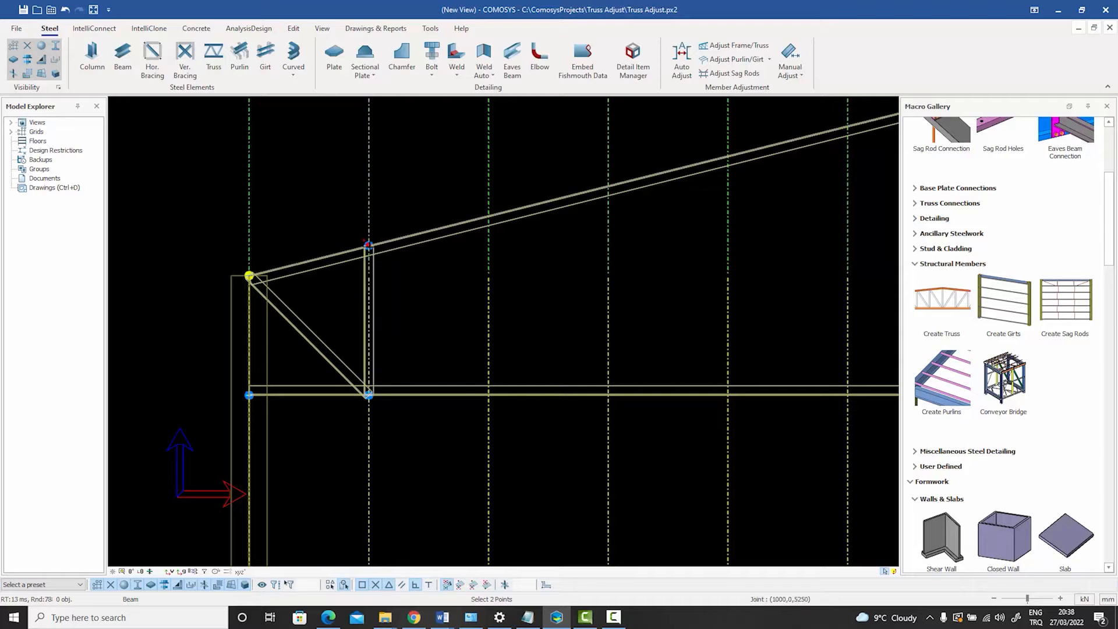
Model the second web diagonal down to the bottom chord at X 2000 and the vertical up to the top chord there.
{"action": "left_click", "coordinate": [369, 245]}
{"action": "left_click", "coordinate": [368, 246]}
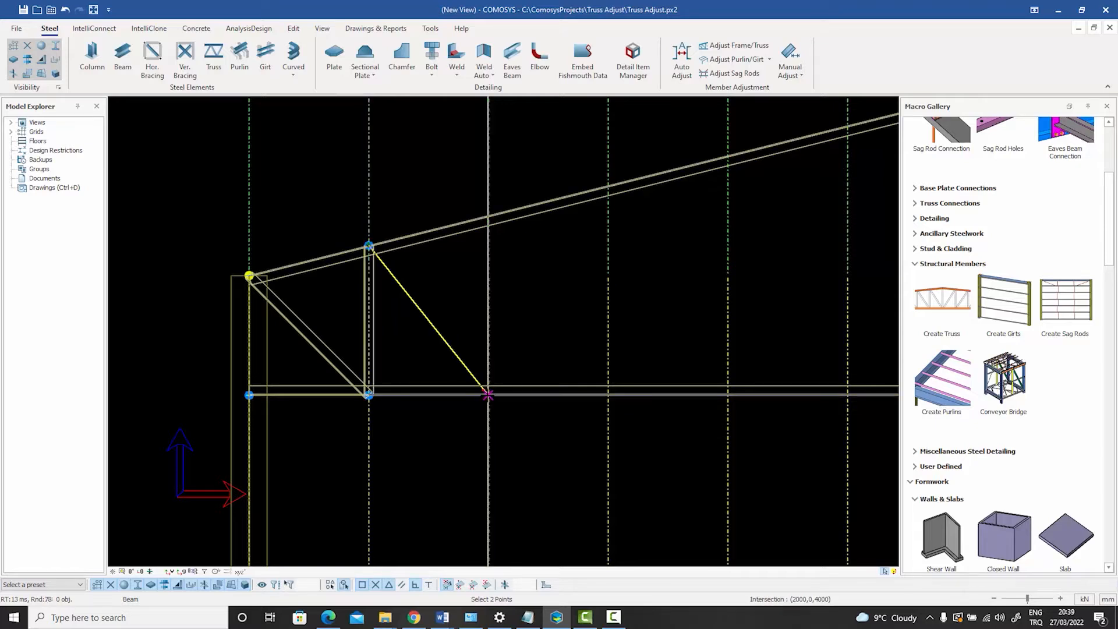
{"action": "left_click", "coordinate": [488, 394]}
{"action": "left_click", "coordinate": [488, 395]}
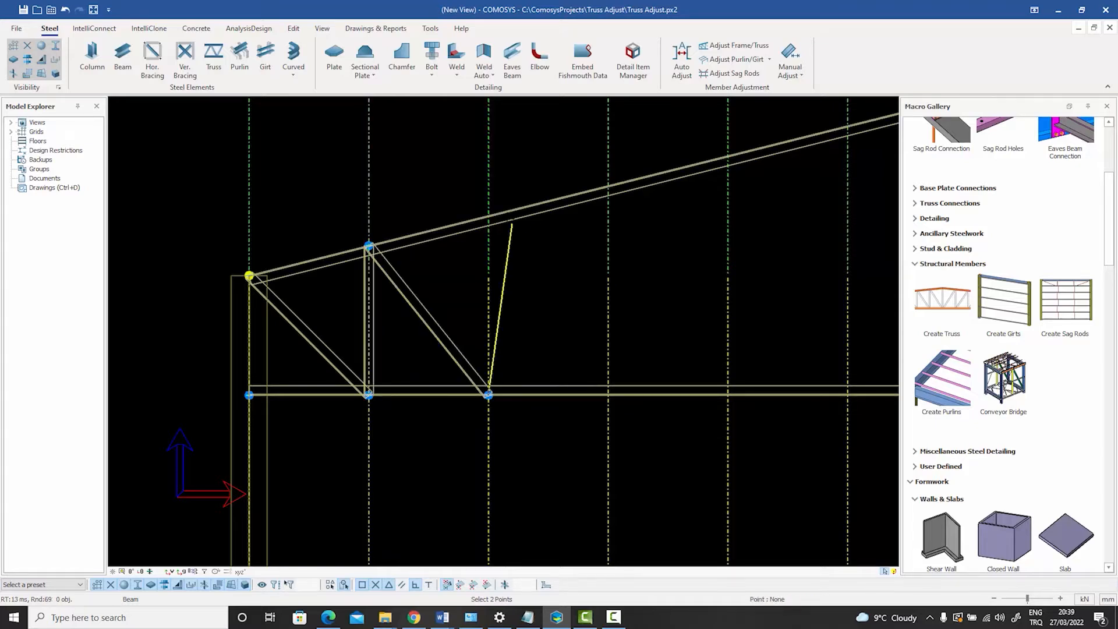
{"action": "left_click", "coordinate": [488, 215]}
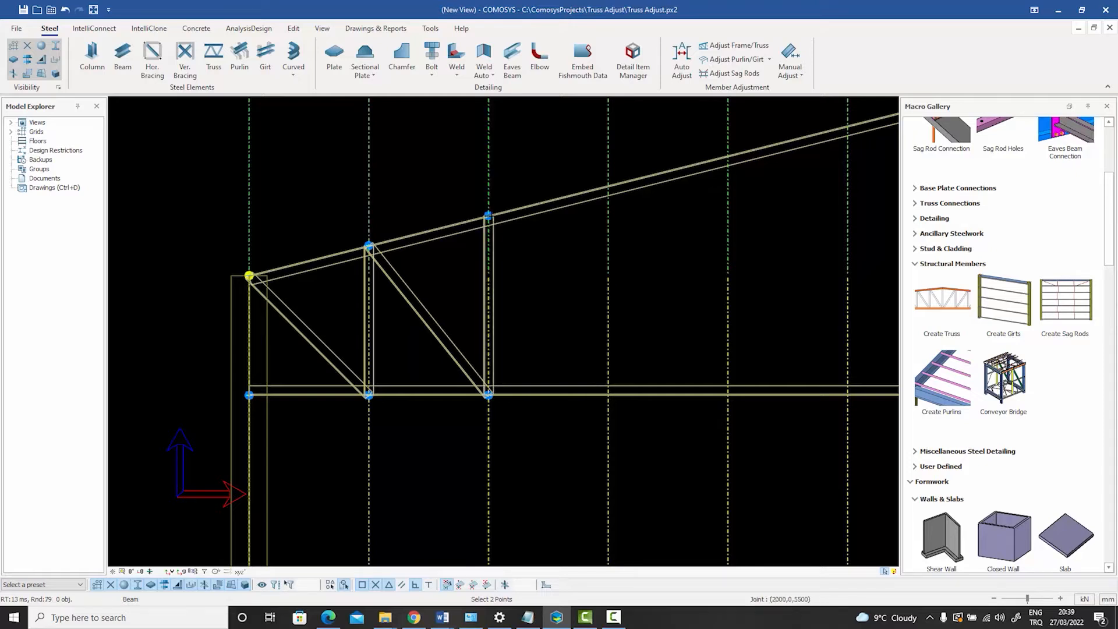
Model the third web diagonal down to the bottom chord at the next construction line with its vertical, and end the Beam command.
{"action": "left_click", "coordinate": [487, 215]}
{"action": "left_click", "coordinate": [607, 394]}
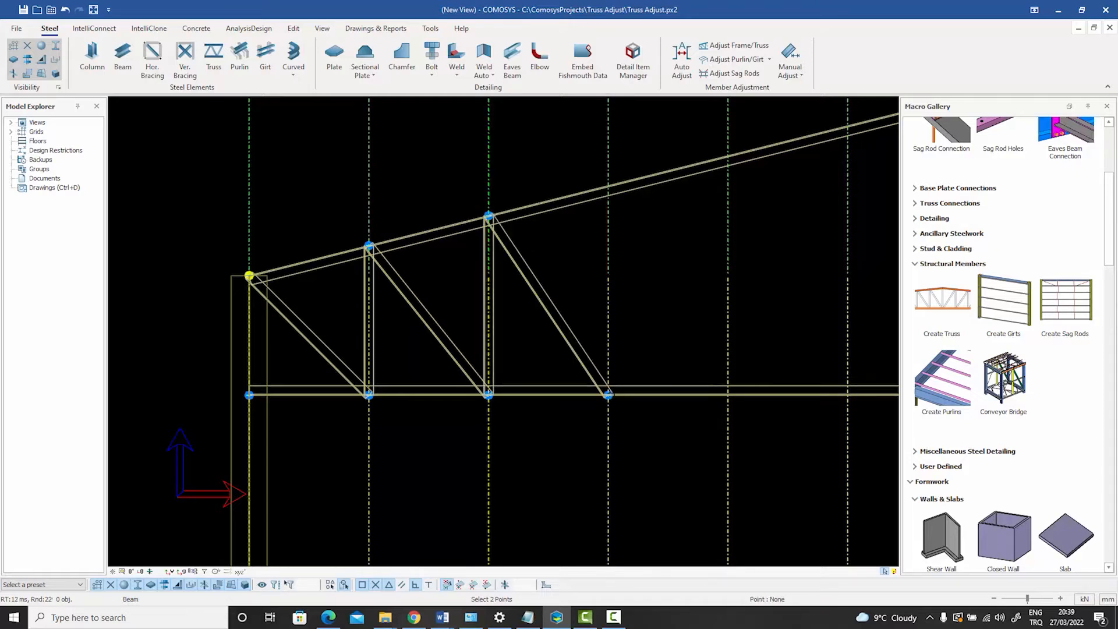
{"action": "left_click", "coordinate": [607, 395]}
{"action": "right_click", "coordinate": [541, 148]}
{"action": "left_click", "coordinate": [567, 154]}
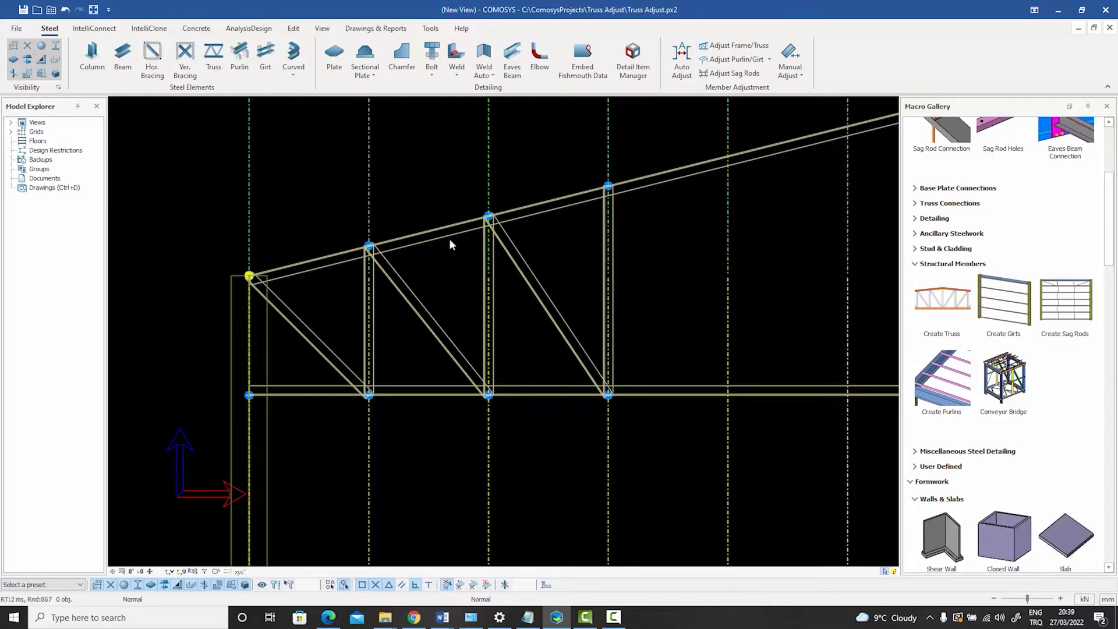
{"action": "scroll", "coordinate": [466, 233], "scroll_direction": "up", "scroll_amount": 5}
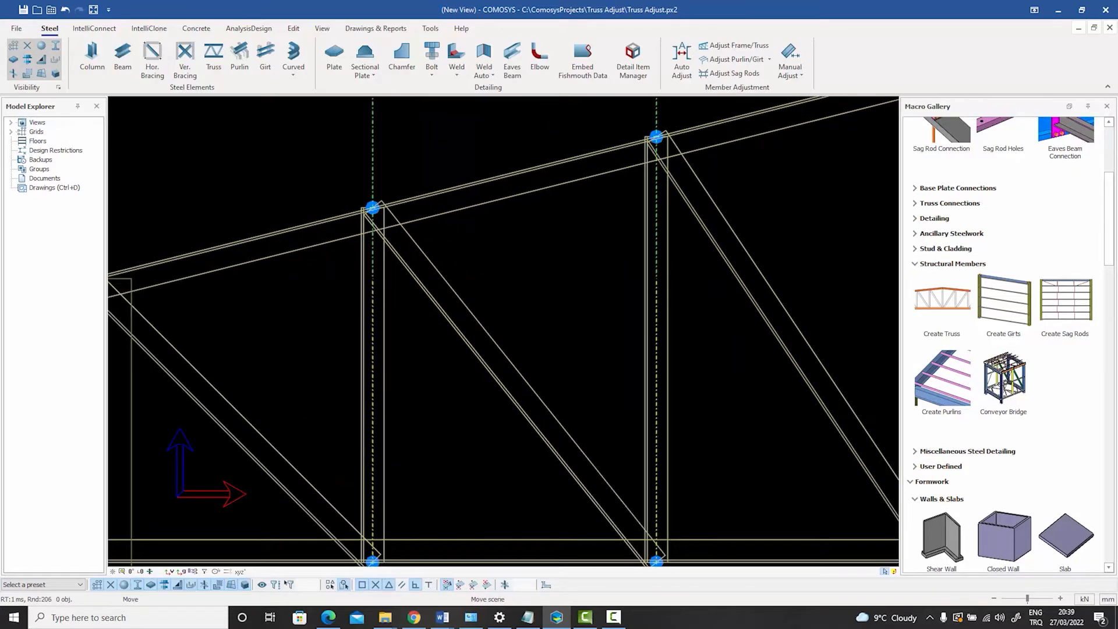
Examine the top chord joint where the first vertical meets the second web diagonal, and the top chord's profile geometry and alignment settings.
{"action": "middle_click_drag", "start_coordinate": [477, 227], "coordinate": [541, 204]}
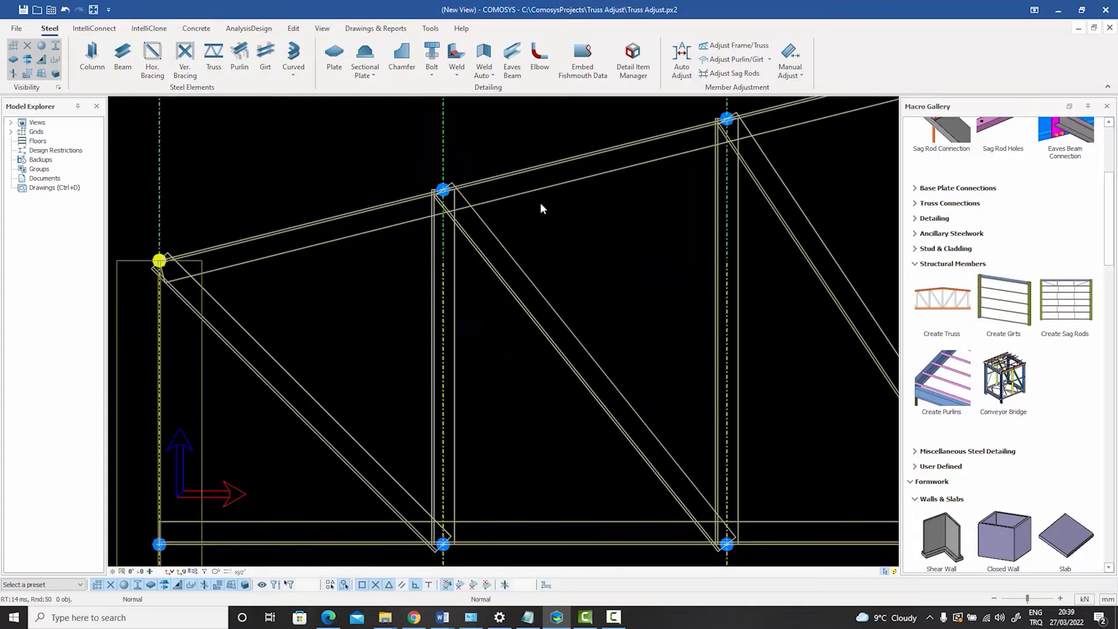
{"action": "middle_click_drag", "start_coordinate": [540, 209], "coordinate": [540, 193]}
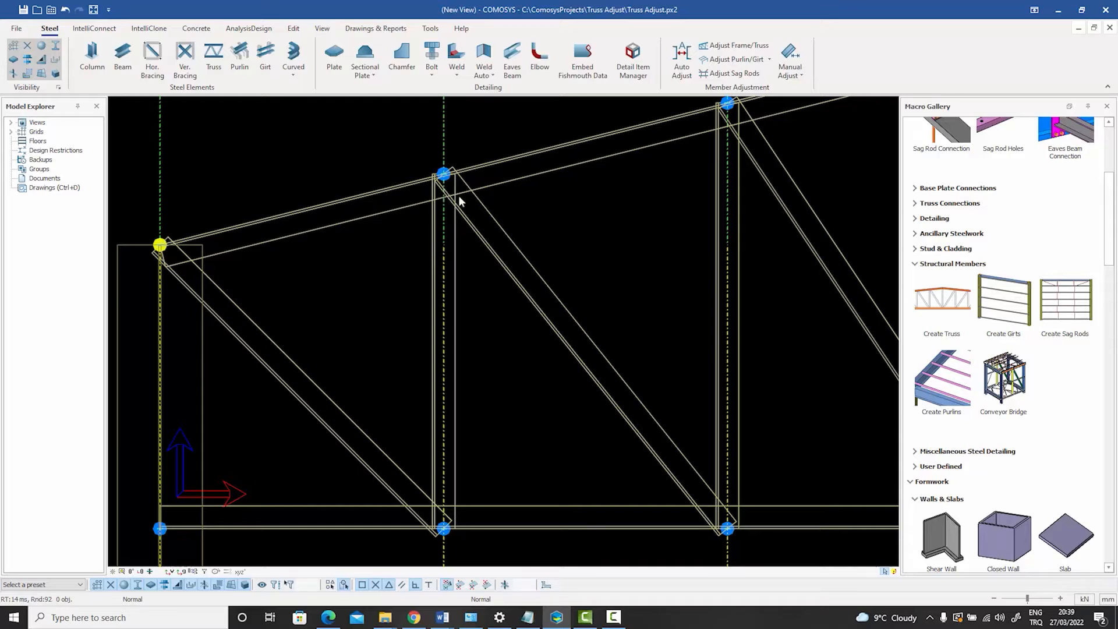
{"action": "scroll", "coordinate": [453, 186], "scroll_direction": "up", "scroll_amount": 3}
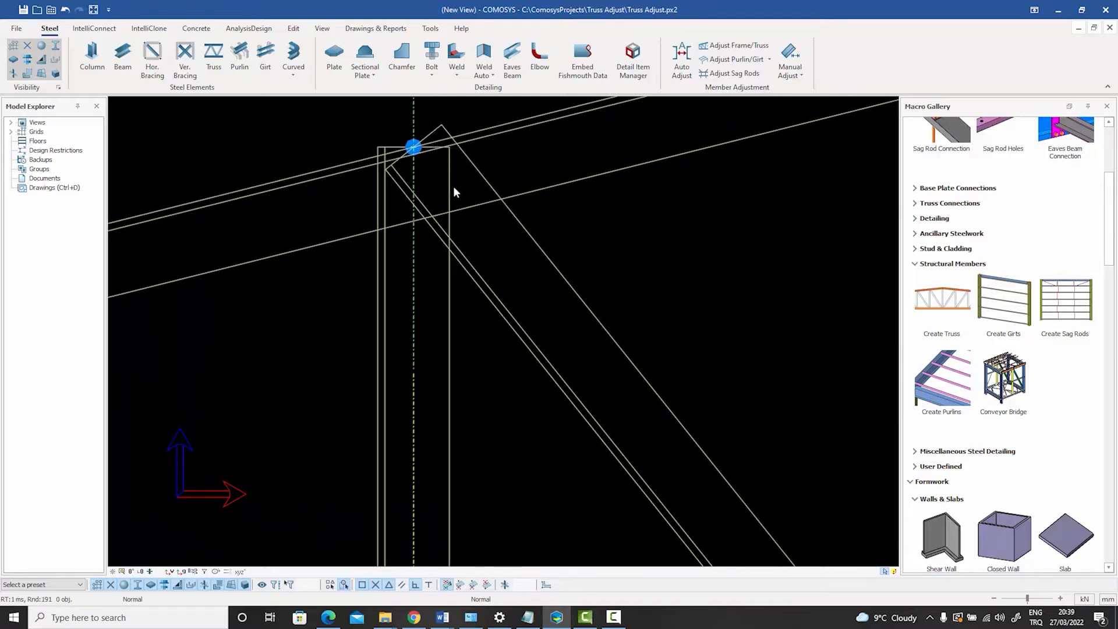
{"action": "middle_click_drag", "start_coordinate": [453, 186], "coordinate": [490, 247]}
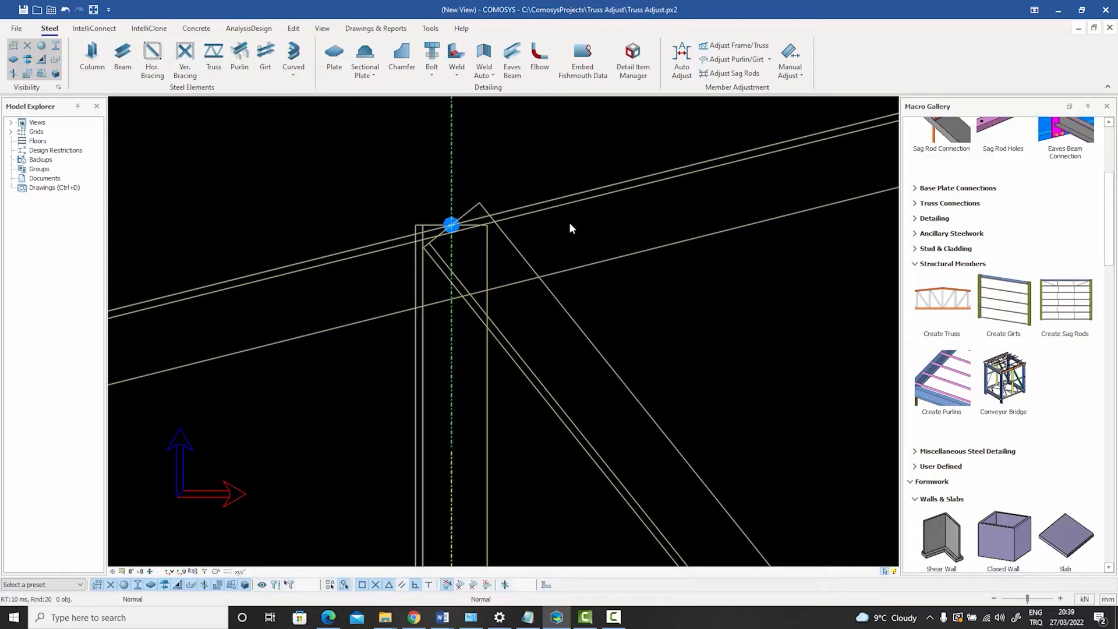
{"action": "double_click", "coordinate": [585, 200]}
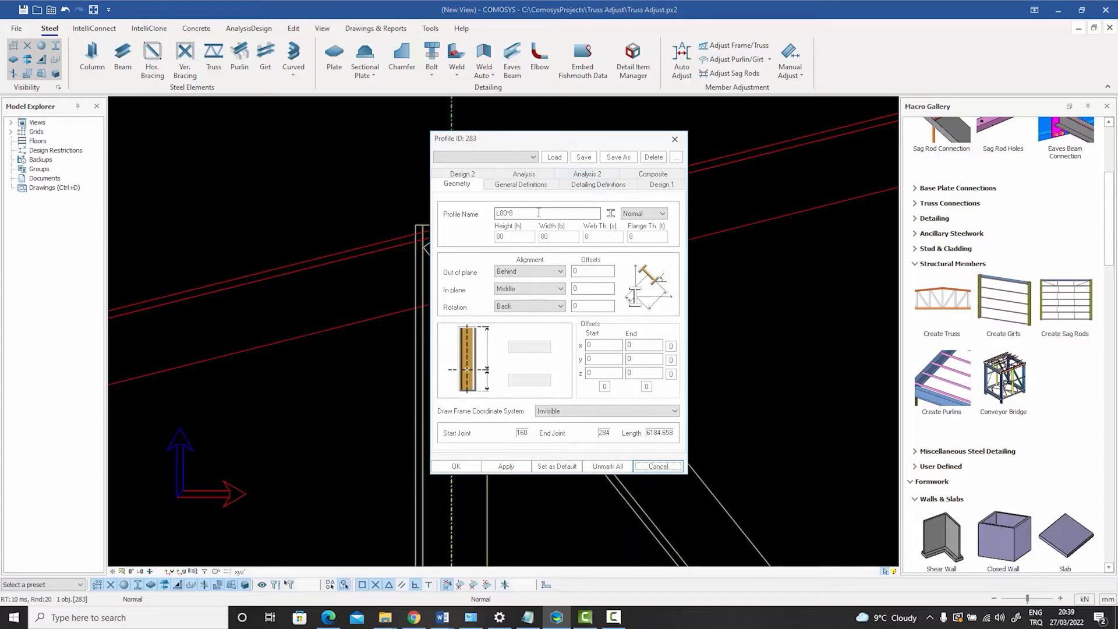
{"action": "left_click", "coordinate": [657, 465]}
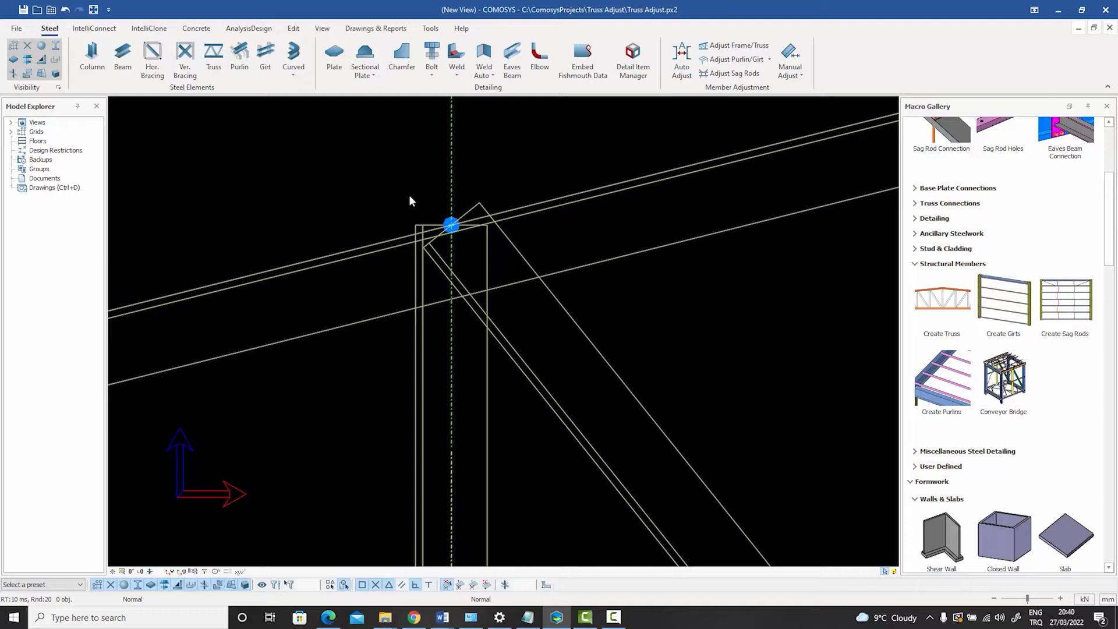
{"action": "scroll", "coordinate": [410, 200], "scroll_direction": "down", "scroll_amount": 2}
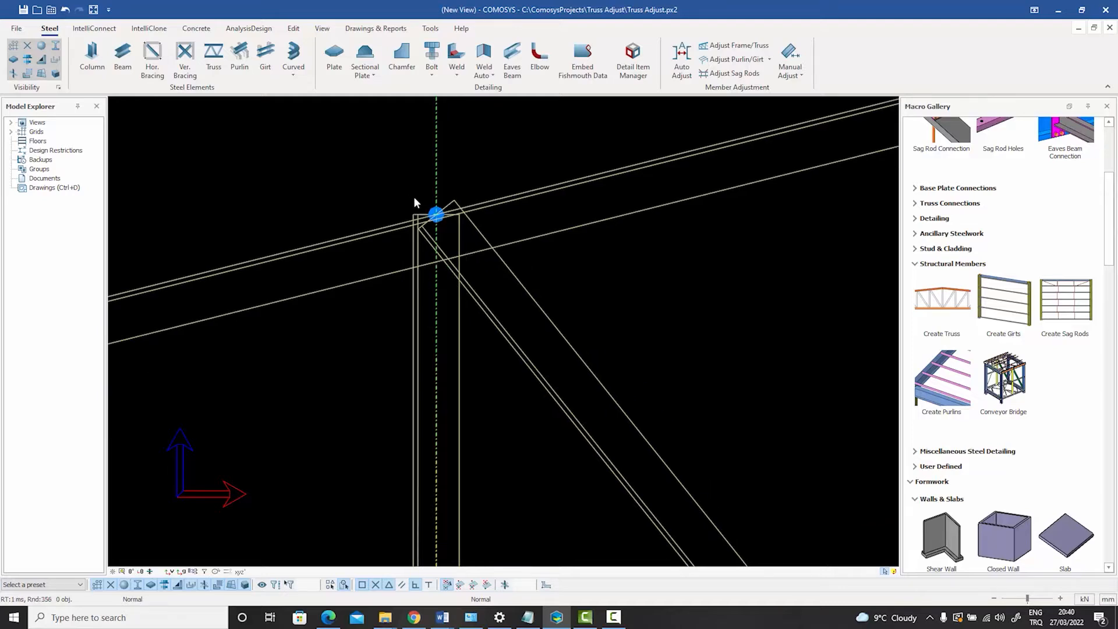
{"action": "scroll", "coordinate": [421, 198], "scroll_direction": "down", "scroll_amount": 3}
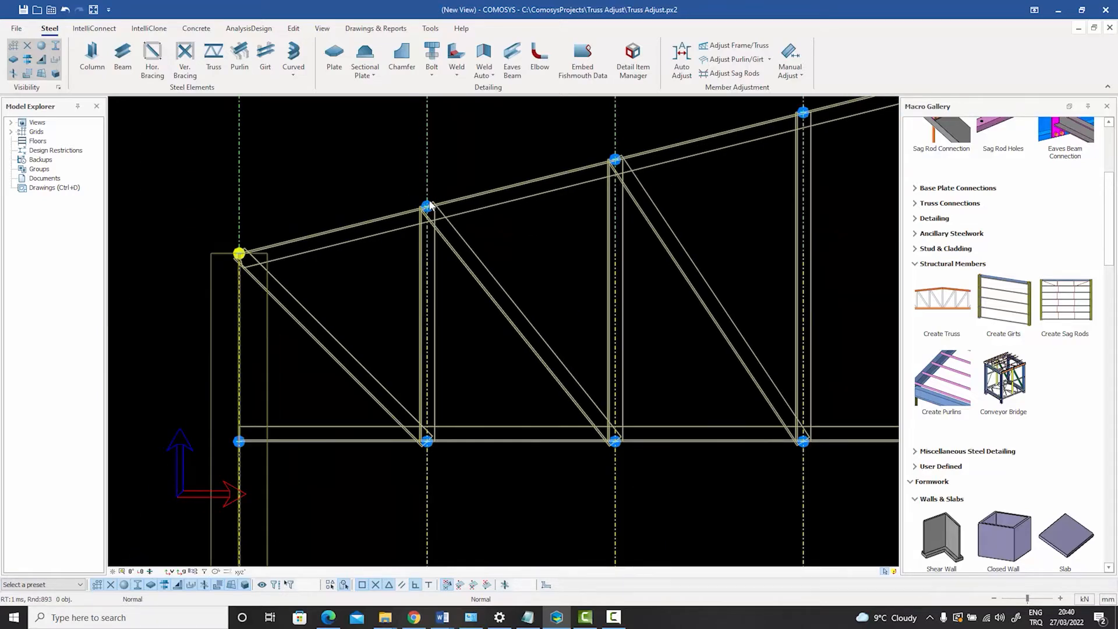
{"action": "scroll", "coordinate": [430, 203], "scroll_direction": "down", "scroll_amount": 2}
{"action": "scroll", "coordinate": [659, 363], "scroll_direction": "down", "scroll_amount": 1}
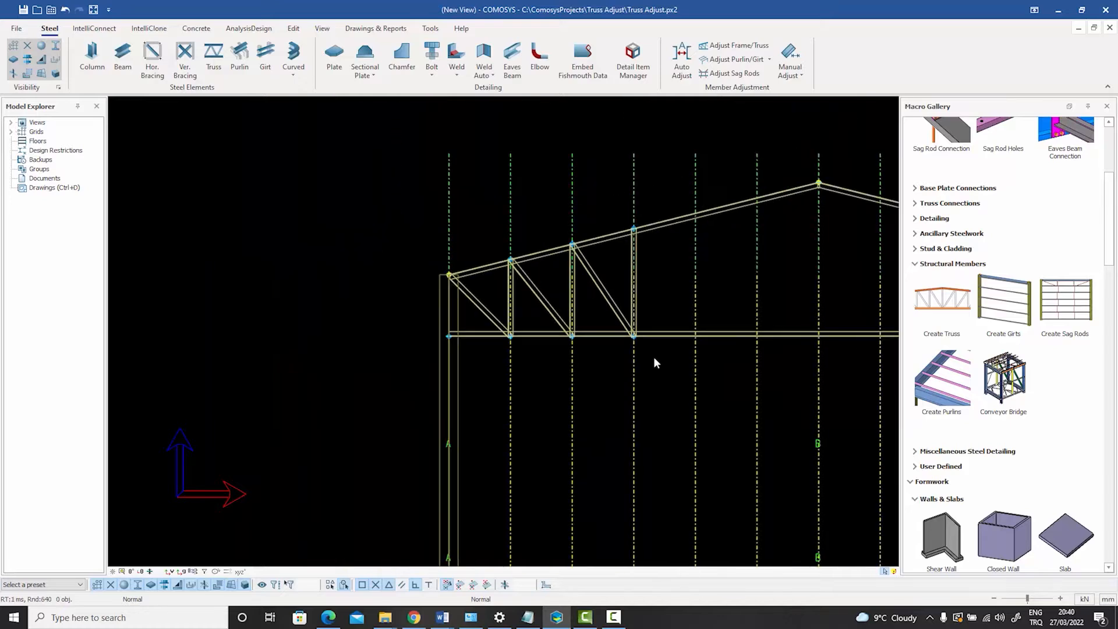
{"action": "scroll", "coordinate": [644, 352], "scroll_direction": "down", "scroll_amount": 2}
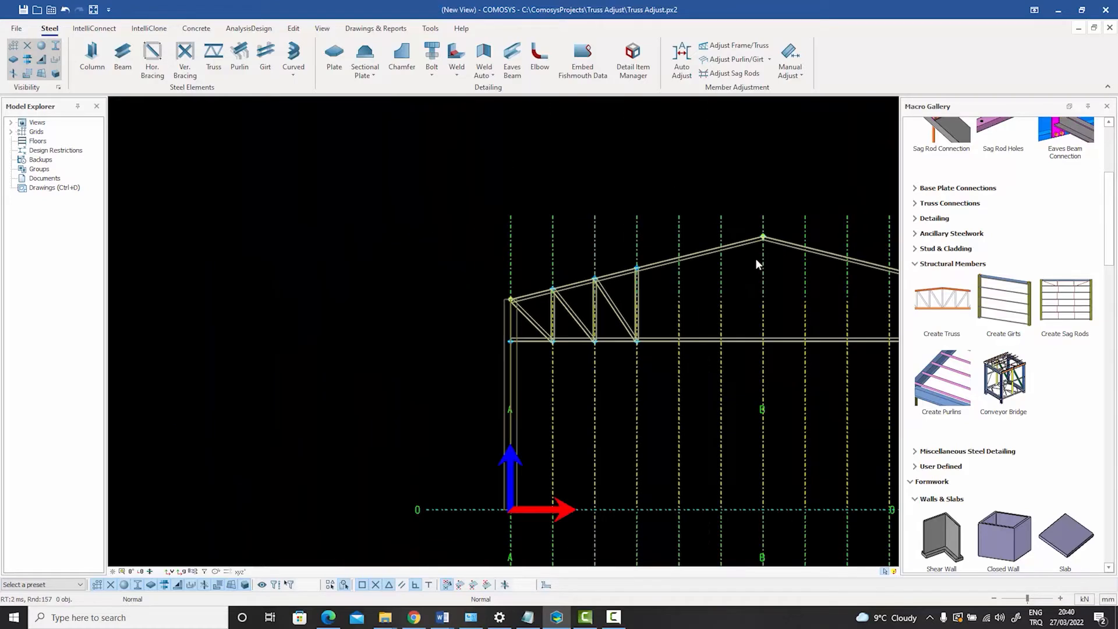
{"action": "left_click_drag", "start_coordinate": [733, 240], "coordinate": [494, 199]}
{"action": "right_click", "coordinate": [499, 194]}
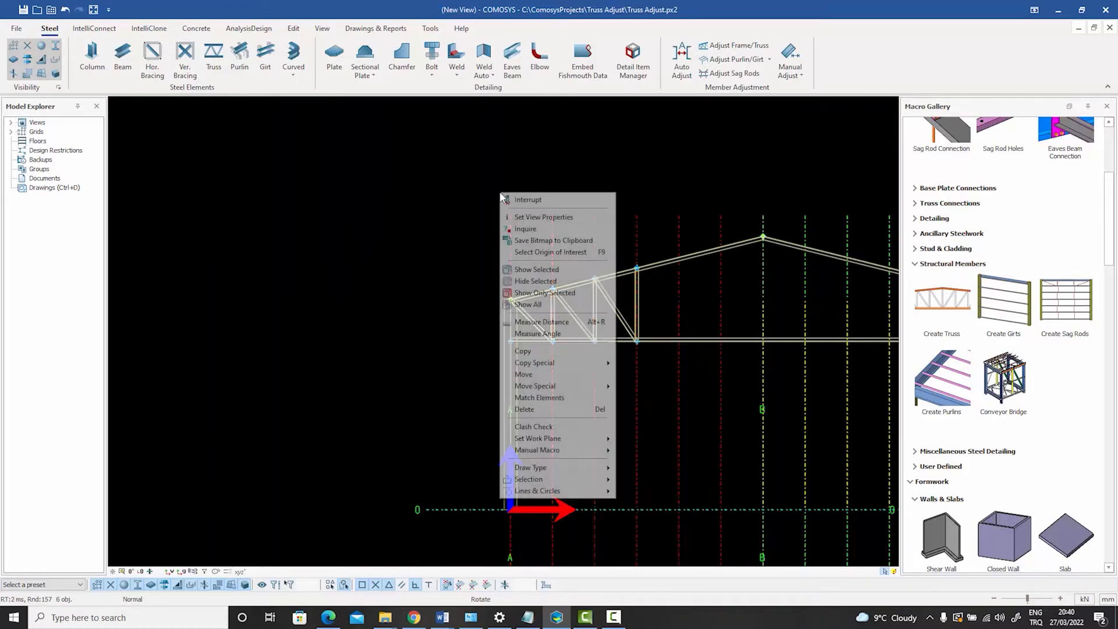
{"action": "left_click", "coordinate": [515, 201]}
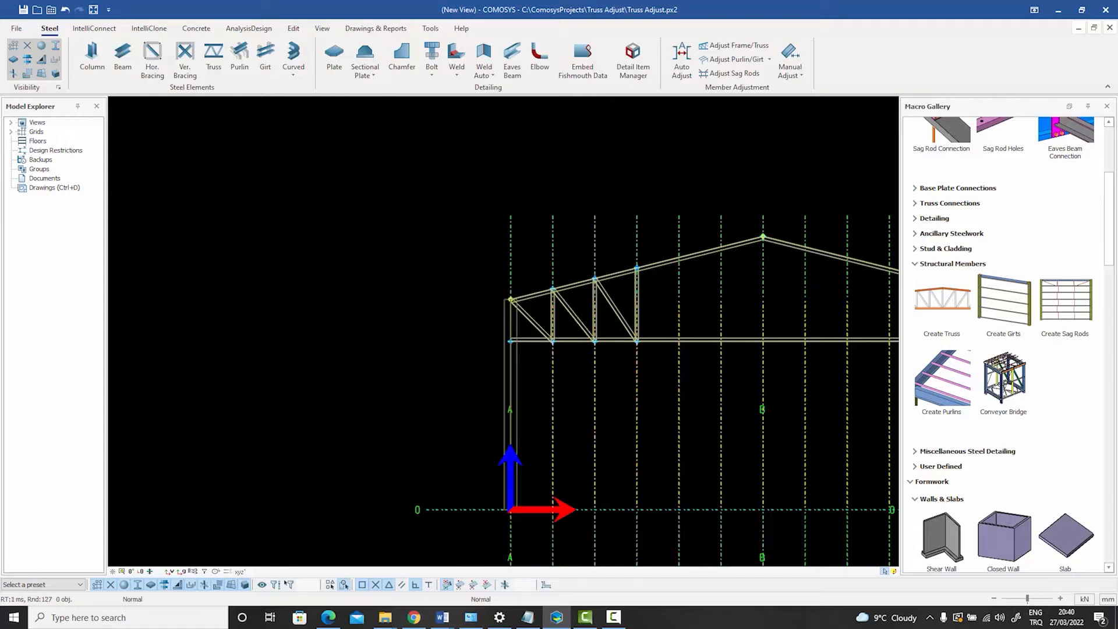
Delete the six construction lines from axis A up to the last one before axis B.
{"action": "left_click_drag", "start_coordinate": [727, 237], "coordinate": [464, 189]}
{"action": "key", "text": "Delete"}
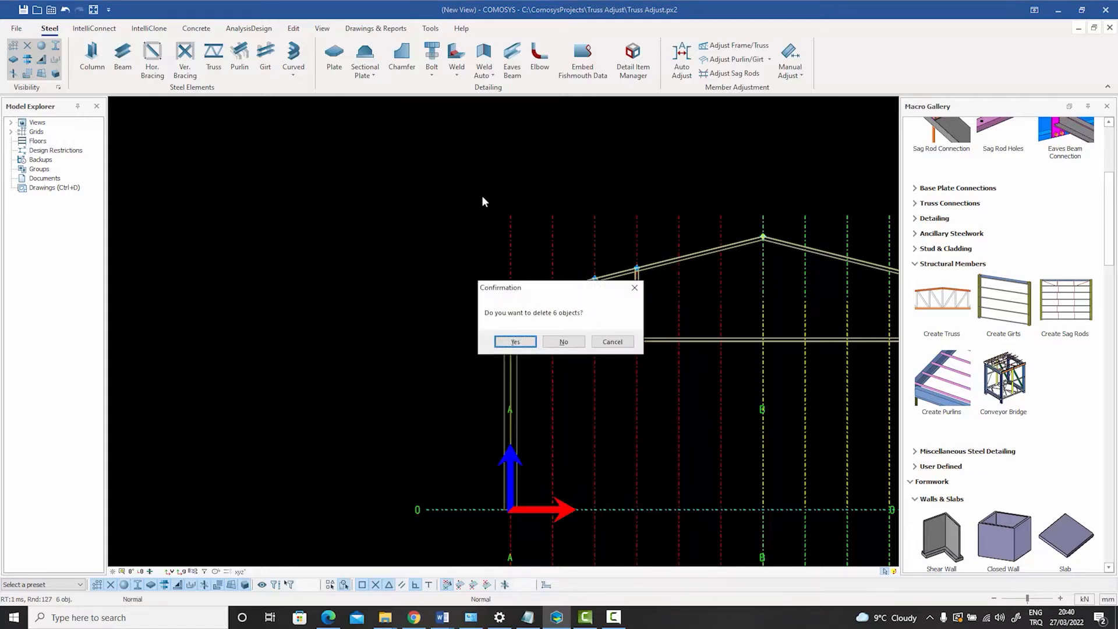
{"action": "left_click", "coordinate": [515, 343]}
Draw gravity lines for the axis A column, the adjoining top chord, the bottom chord and the modelled web diagonals and verticals.
{"action": "left_click_drag", "start_coordinate": [655, 369], "coordinate": [482, 234]}
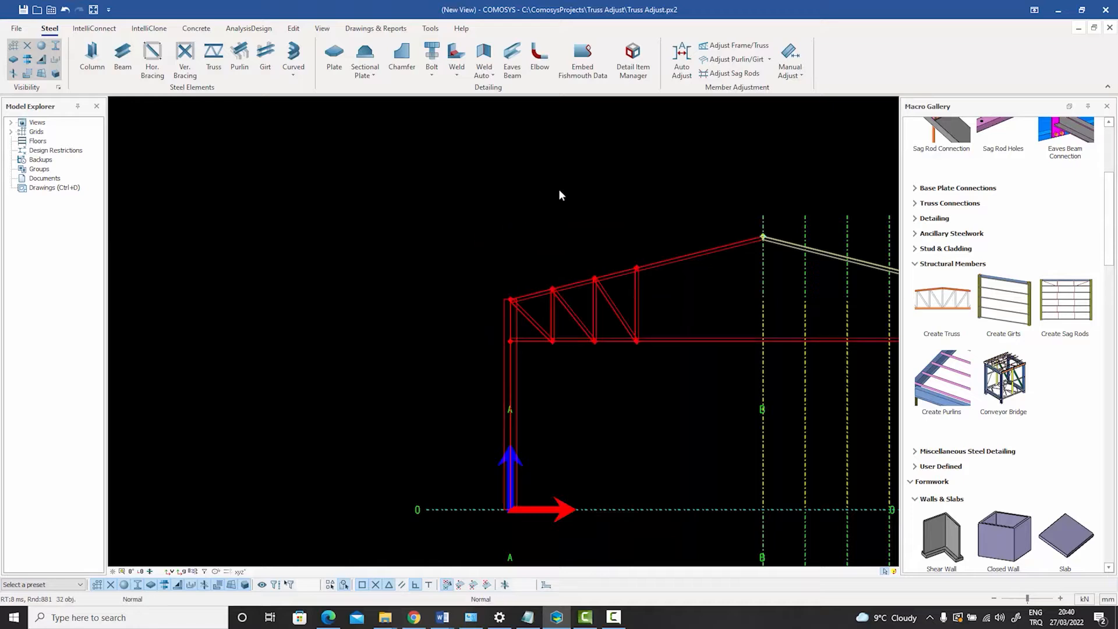
{"action": "left_click", "coordinate": [800, 73]}
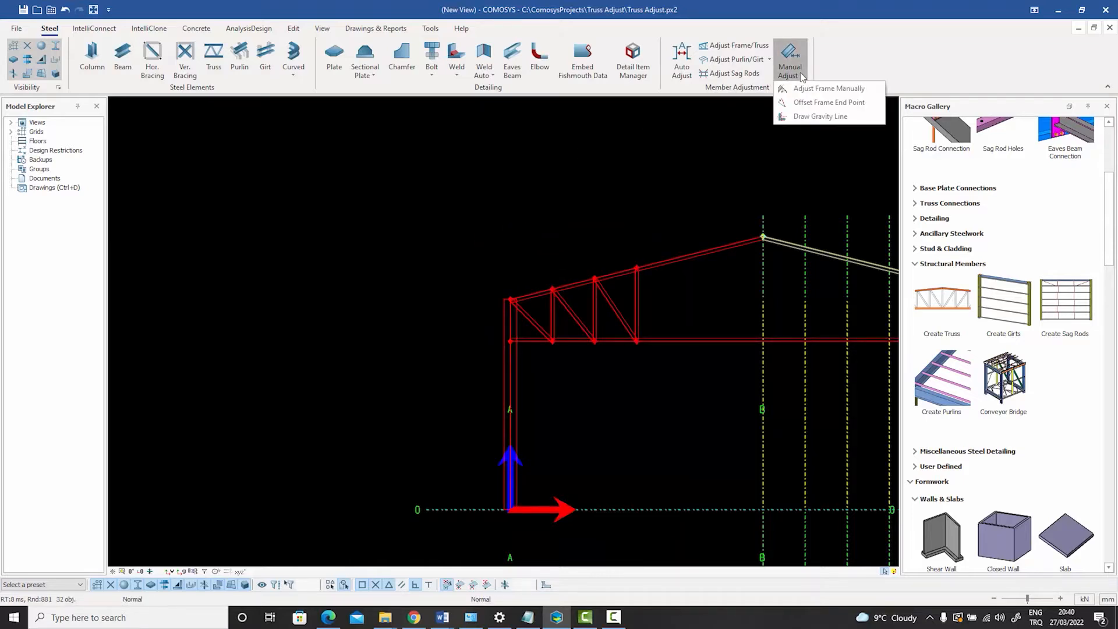
{"action": "left_click", "coordinate": [818, 116]}
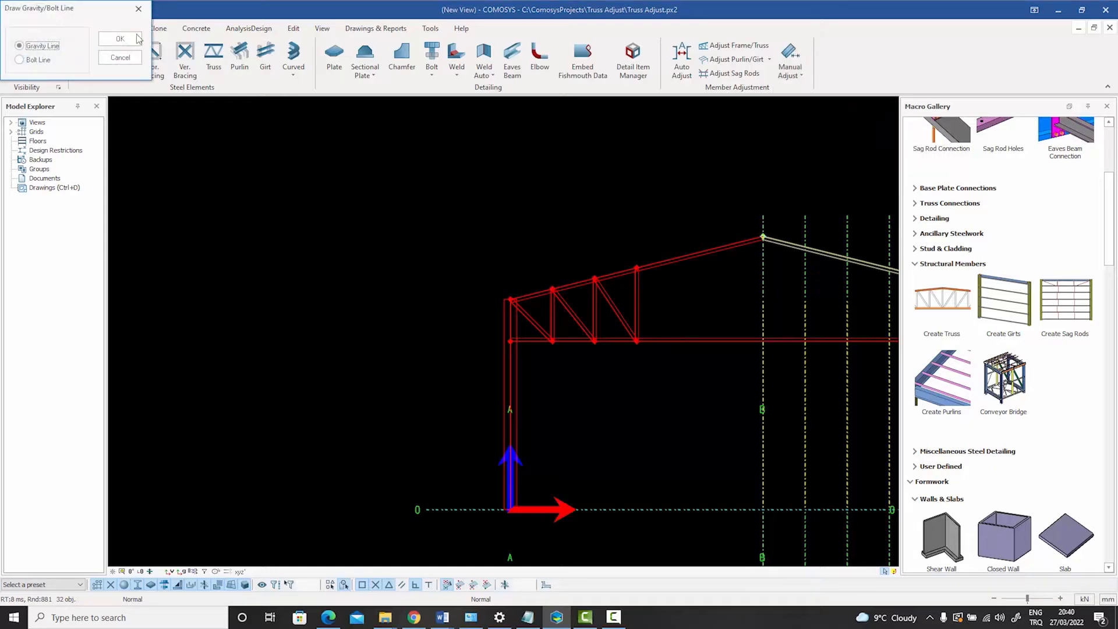
{"action": "left_click", "coordinate": [29, 48]}
{"action": "left_click", "coordinate": [44, 51]}
{"action": "left_click", "coordinate": [120, 40]}
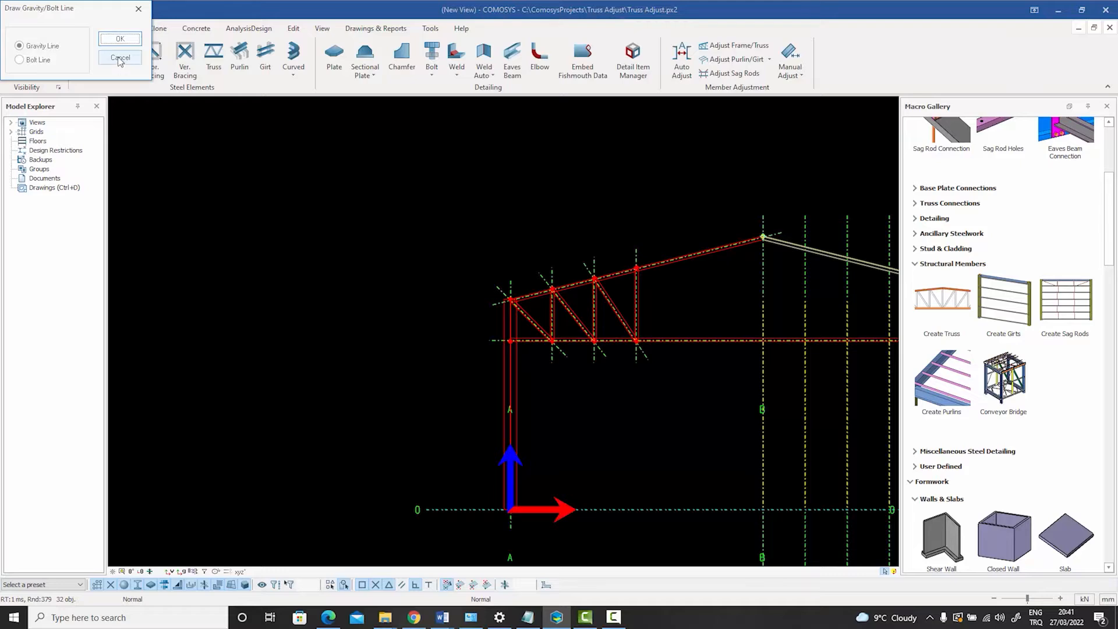
{"action": "left_click", "coordinate": [120, 58]}
Examine how the gravity lines of the top chord, first vertical and second diagonal run relative to the members at their shared joint.
{"action": "scroll", "coordinate": [605, 319], "scroll_direction": "up", "scroll_amount": 5}
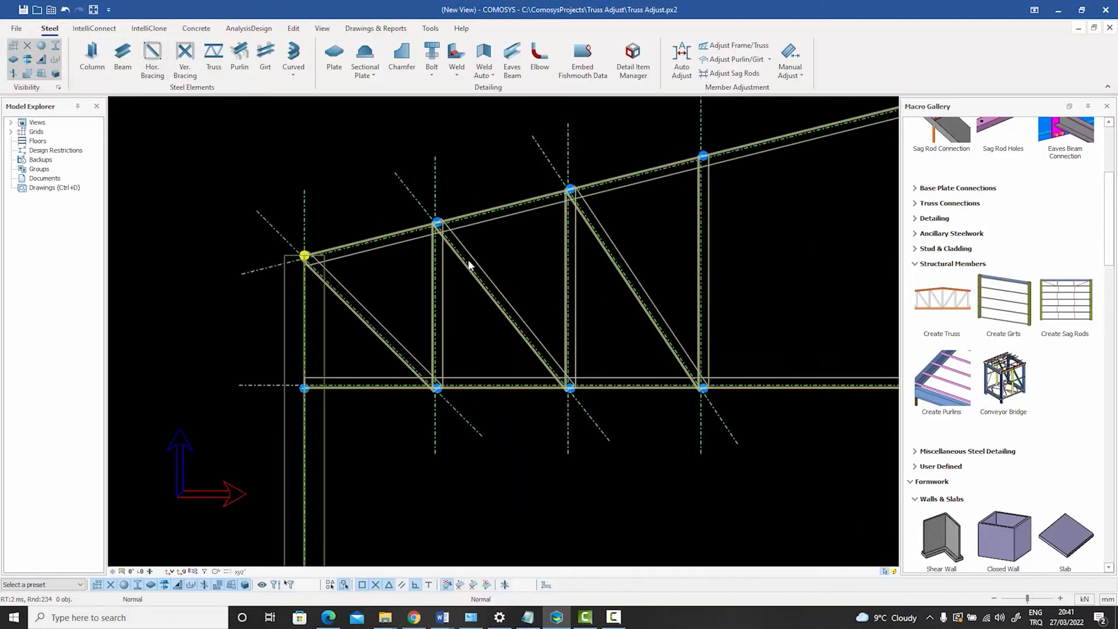
{"action": "scroll", "coordinate": [438, 210], "scroll_direction": "up", "scroll_amount": 3}
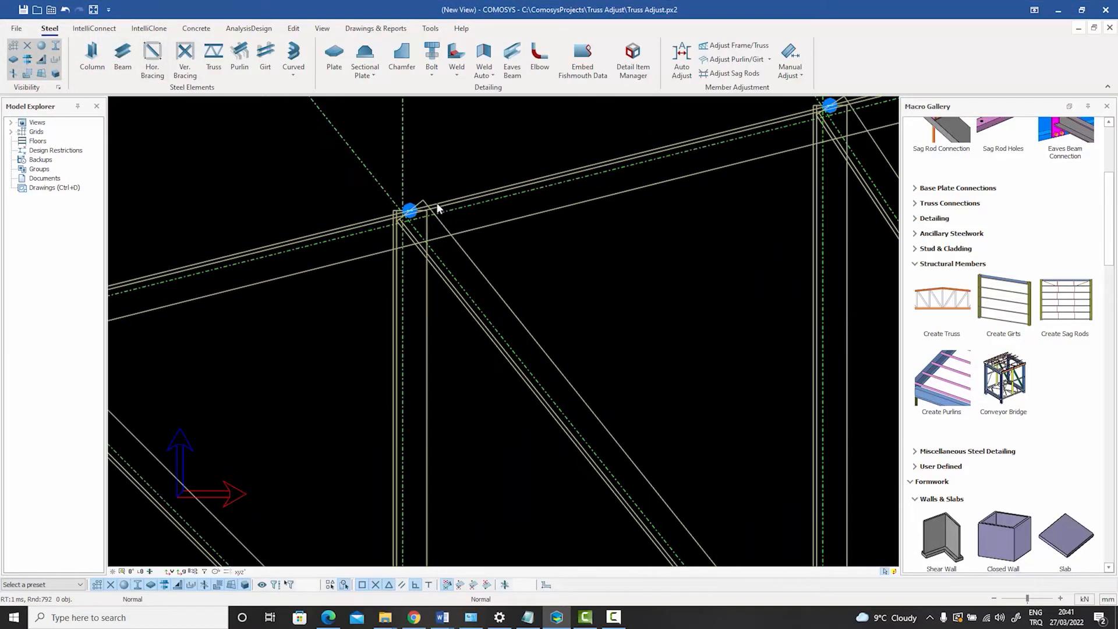
{"action": "scroll", "coordinate": [437, 204], "scroll_direction": "up", "scroll_amount": 3}
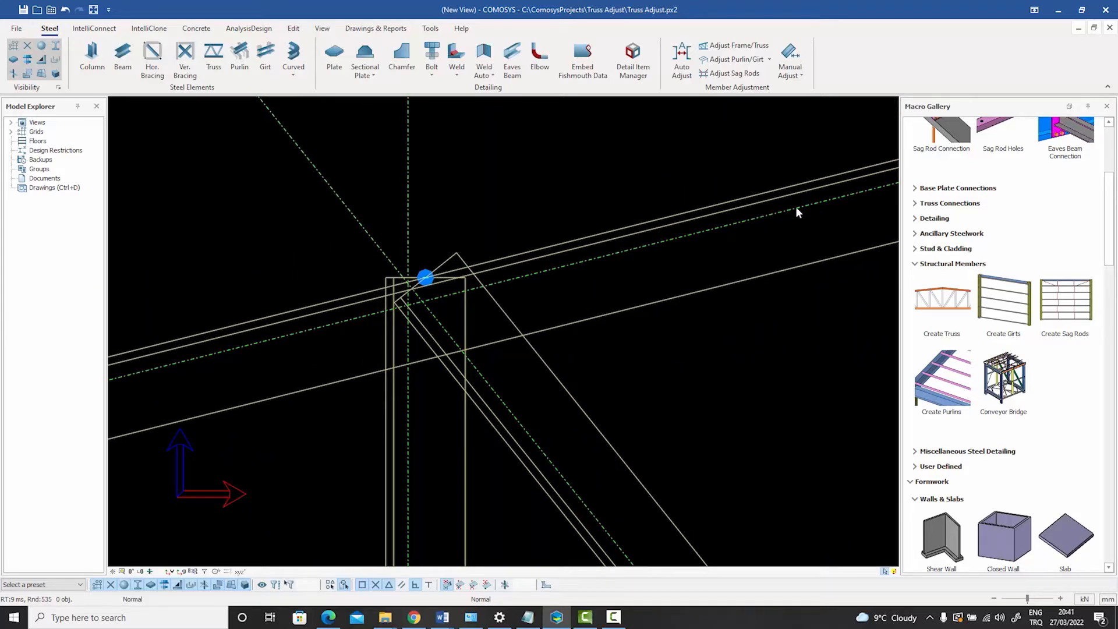
{"action": "left_click", "coordinate": [560, 252]}
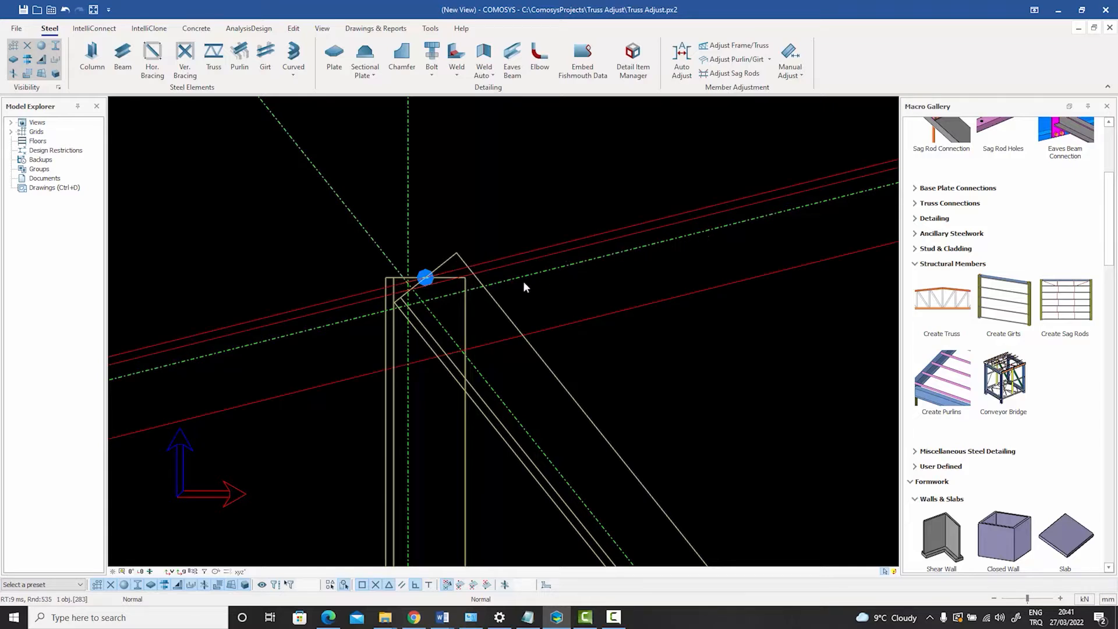
{"action": "left_click", "coordinate": [408, 425]}
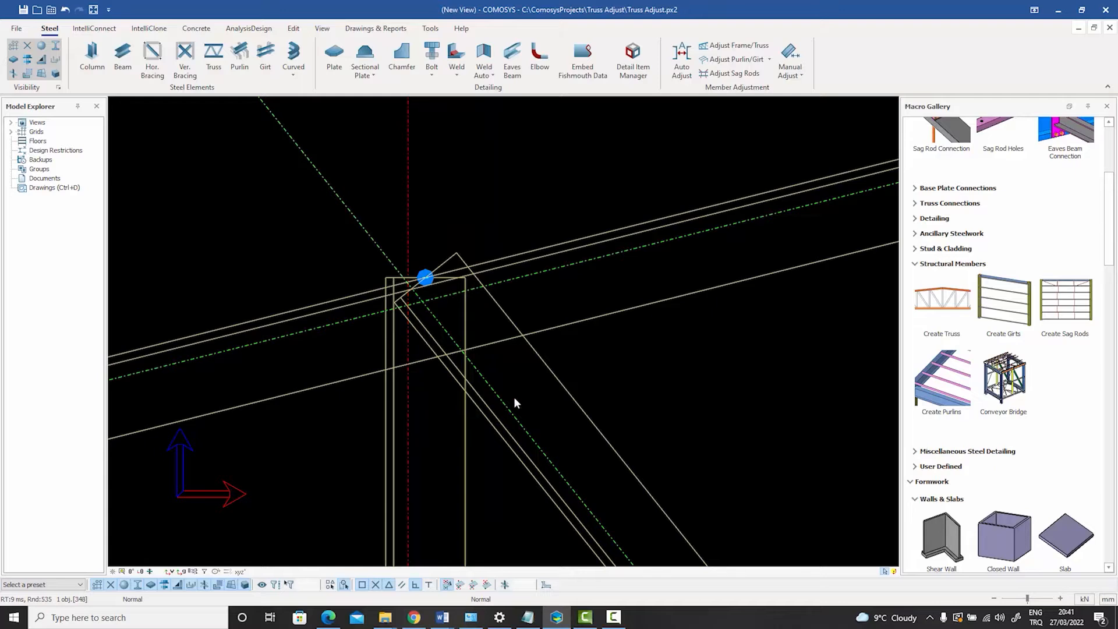
{"action": "left_click", "coordinate": [606, 351]}
{"action": "scroll", "coordinate": [603, 355], "scroll_direction": "up", "scroll_amount": 3}
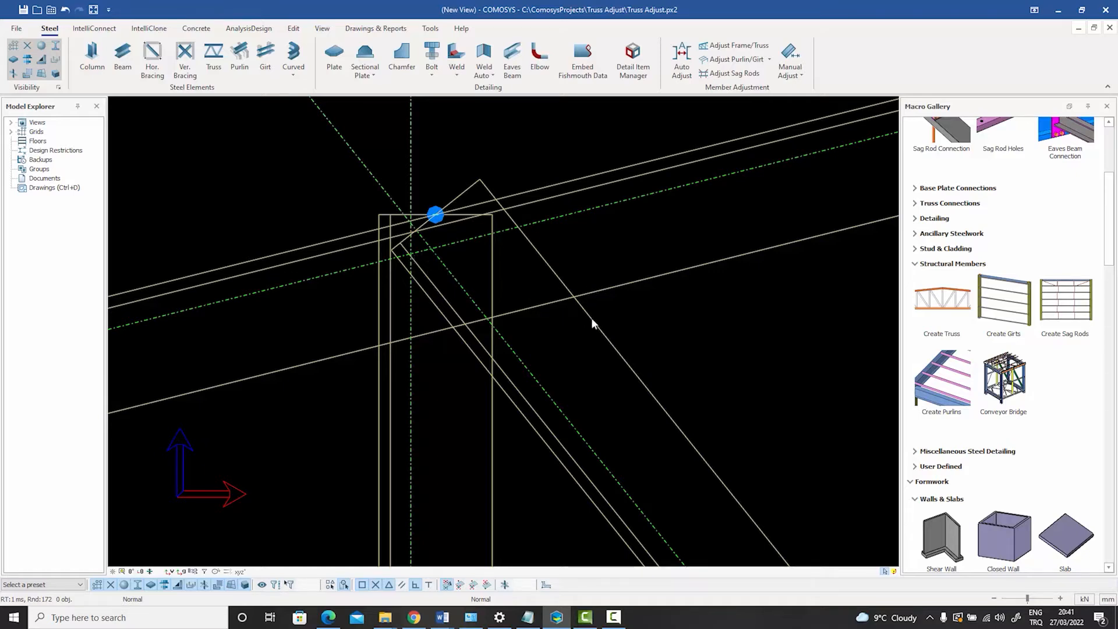
{"action": "left_click", "coordinate": [596, 344]}
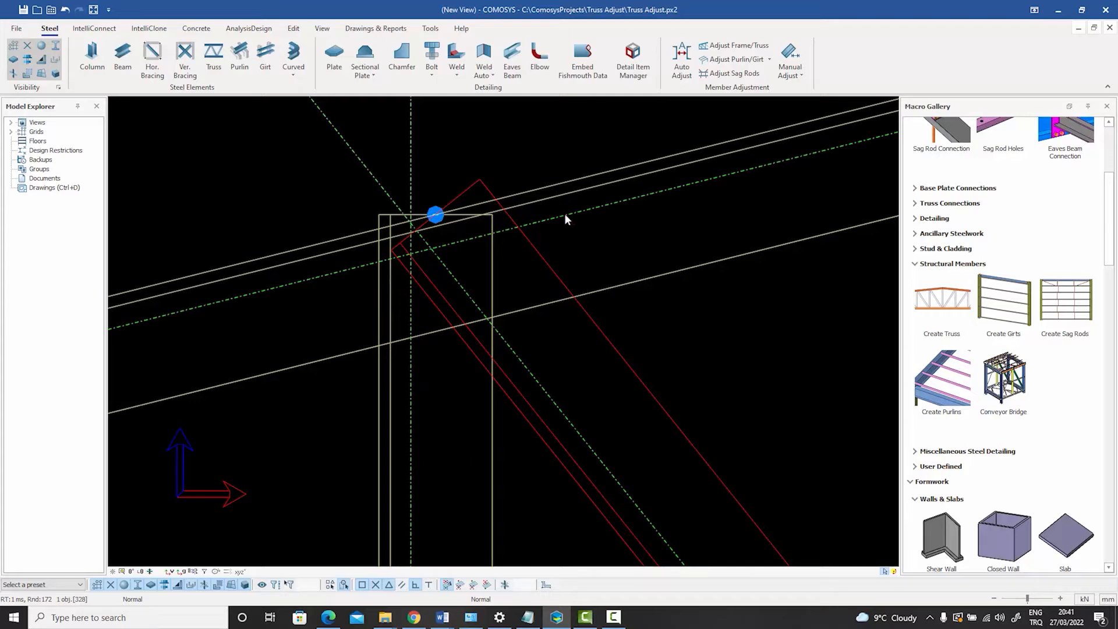
{"action": "left_click", "coordinate": [530, 373]}
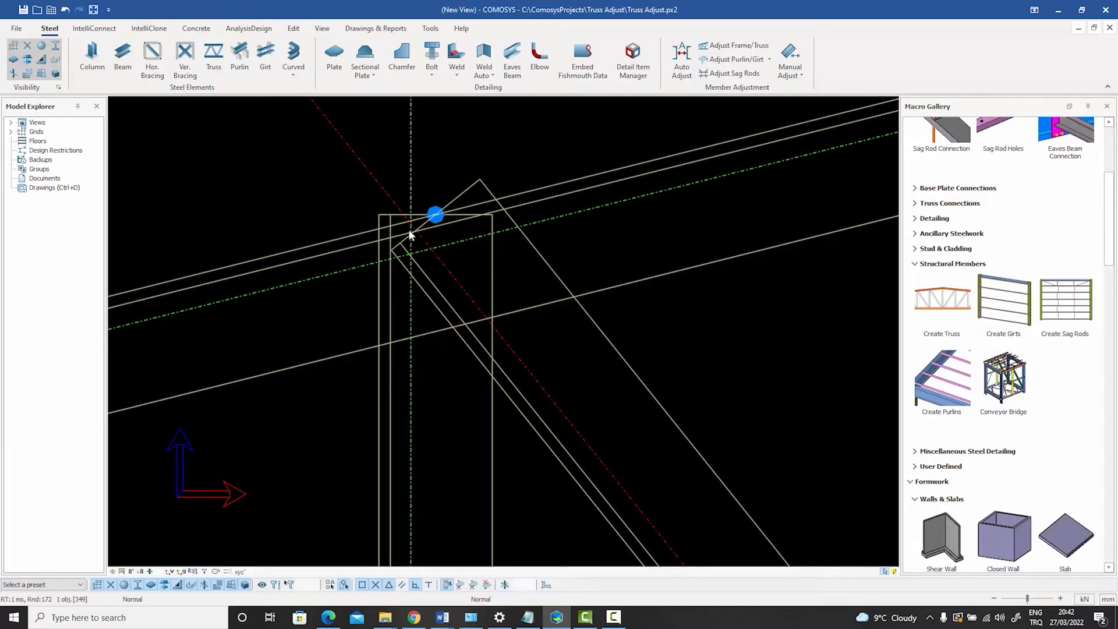
Measure the distance from the heel corner at the second diagonal's upper end to its gravity line.
{"action": "right_click", "coordinate": [402, 183]}
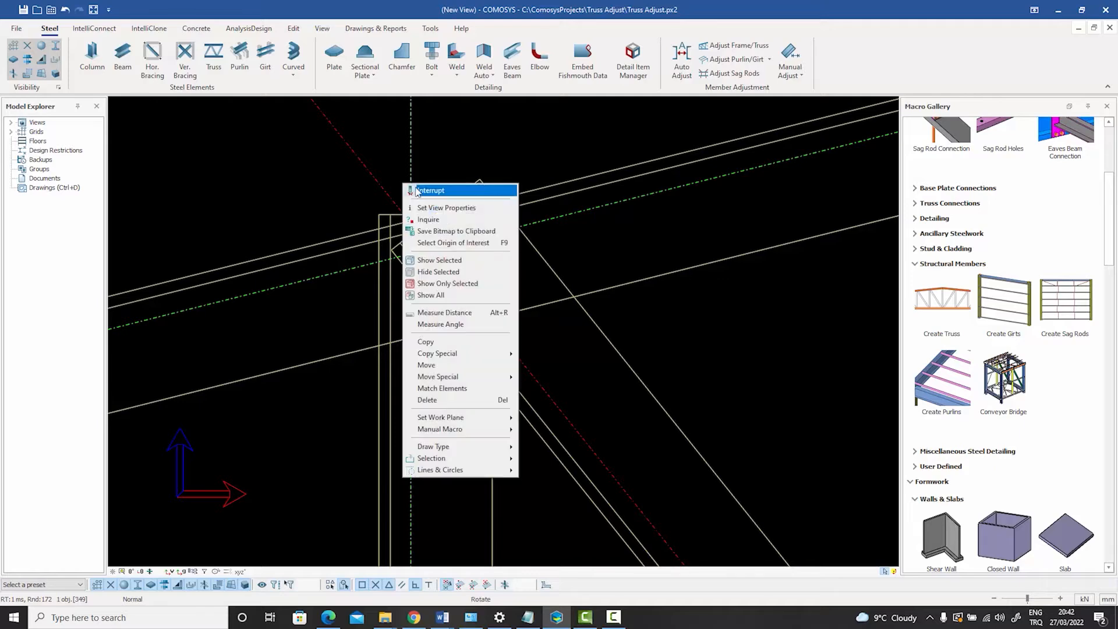
{"action": "left_click", "coordinate": [466, 314]}
{"action": "scroll", "coordinate": [389, 250], "scroll_direction": "up", "scroll_amount": 5}
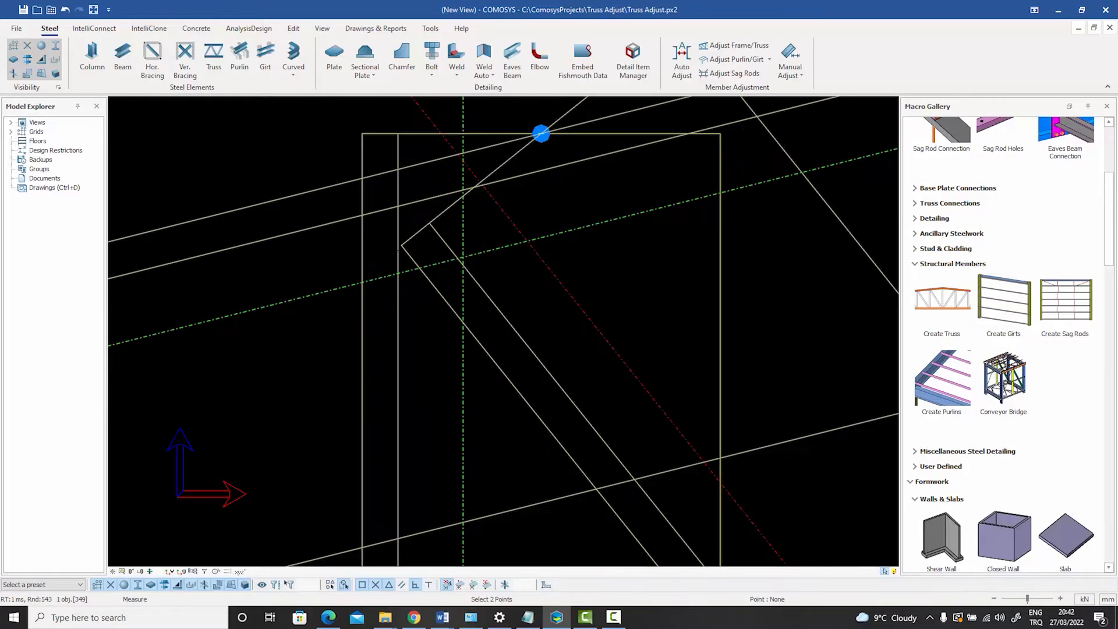
{"action": "left_click", "coordinate": [401, 245]}
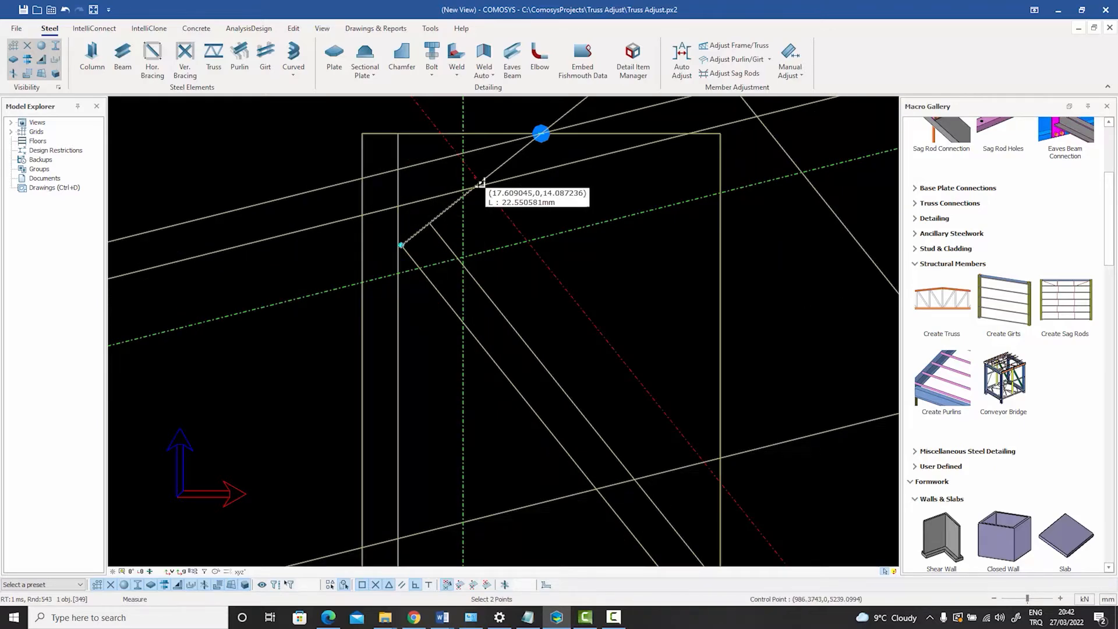
{"action": "scroll", "coordinate": [484, 178], "scroll_direction": "up", "scroll_amount": 3}
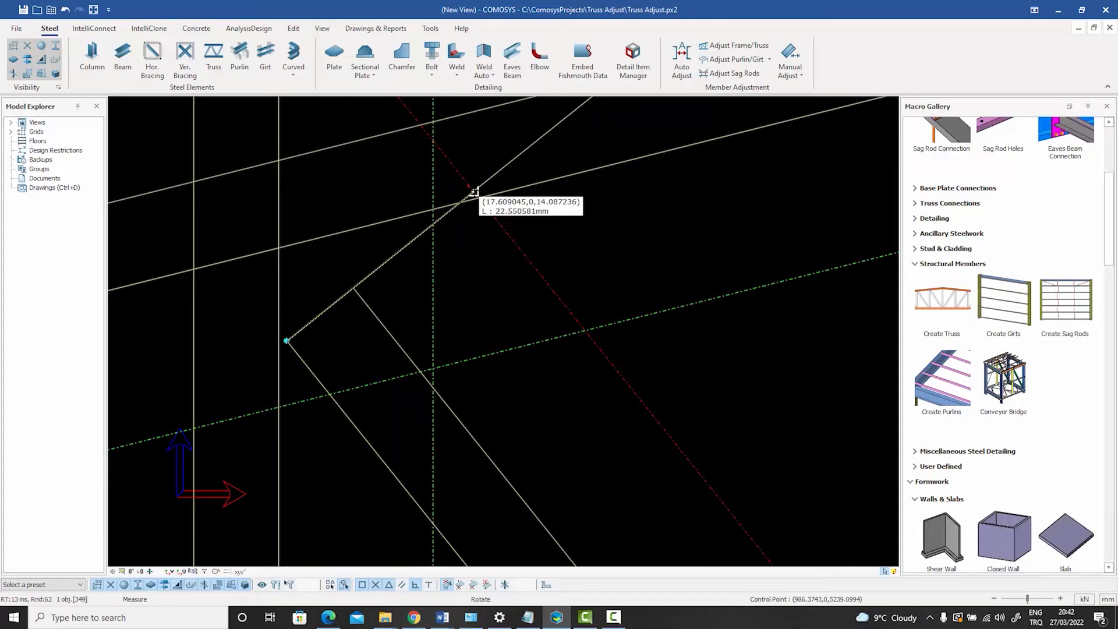
{"action": "right_click", "coordinate": [475, 193]}
{"action": "left_click", "coordinate": [527, 221]}
{"action": "scroll", "coordinate": [526, 219], "scroll_direction": "up", "scroll_amount": 2}
{"action": "scroll", "coordinate": [526, 219], "scroll_direction": "down", "scroll_amount": 3}
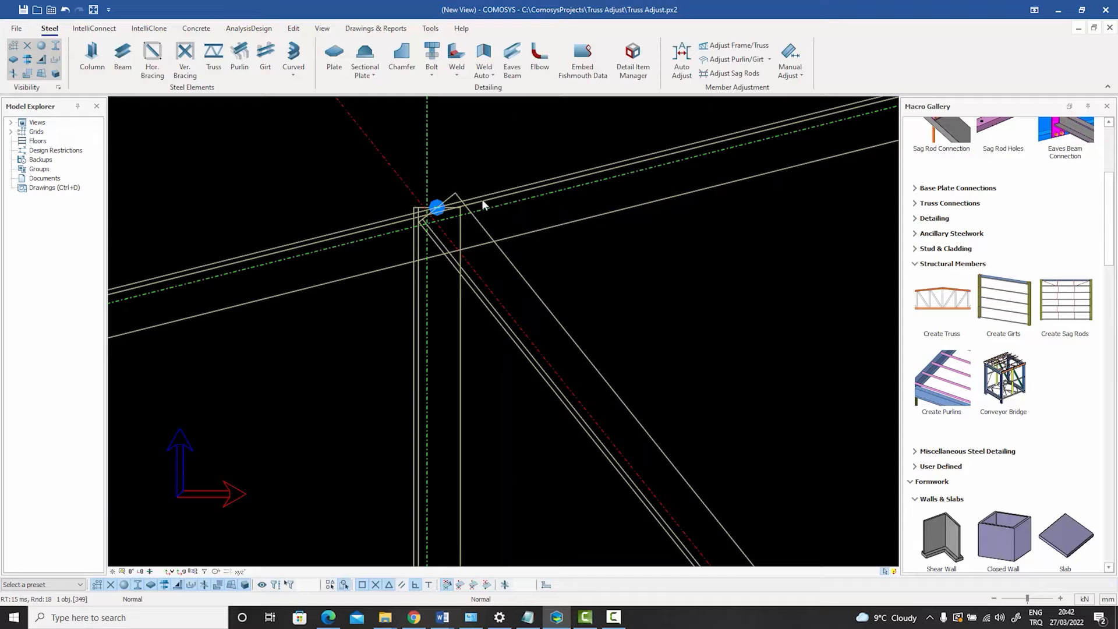
Inspect where the second diagonal's gravity line crosses those of the first vertical and top chord, and view its lower joint.
{"action": "scroll", "coordinate": [444, 233], "scroll_direction": "up", "scroll_amount": 3}
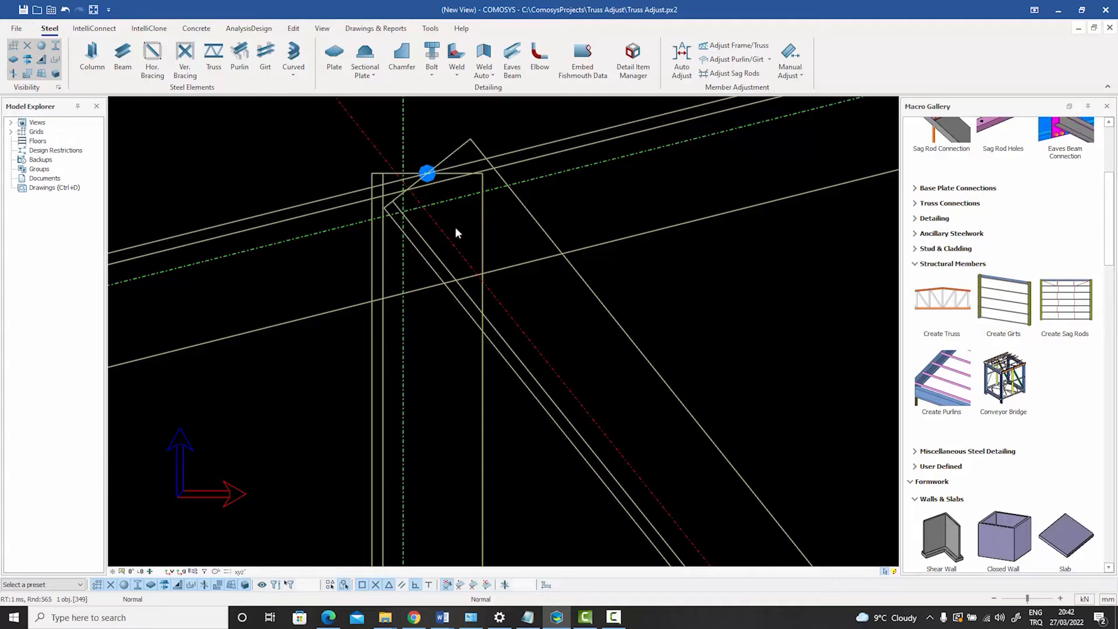
{"action": "scroll", "coordinate": [455, 226], "scroll_direction": "down", "scroll_amount": 3}
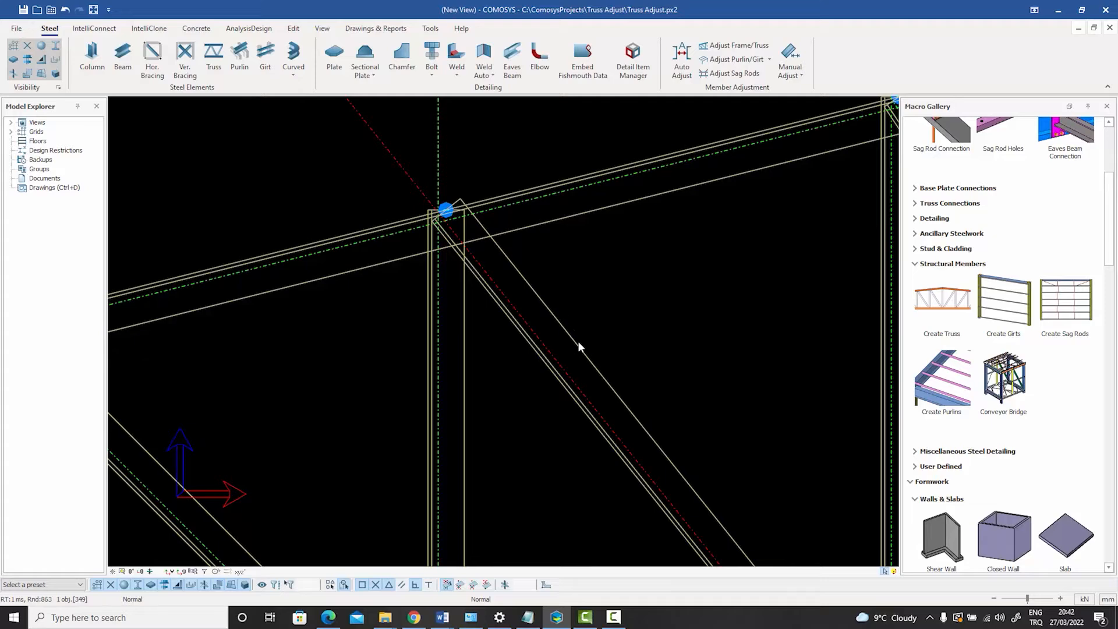
{"action": "scroll", "coordinate": [558, 280], "scroll_direction": "up", "scroll_amount": 6}
{"action": "middle_click_drag", "start_coordinate": [558, 281], "coordinate": [677, 392]}
{"action": "middle_click_drag", "start_coordinate": [240, 106], "coordinate": [358, 161]}
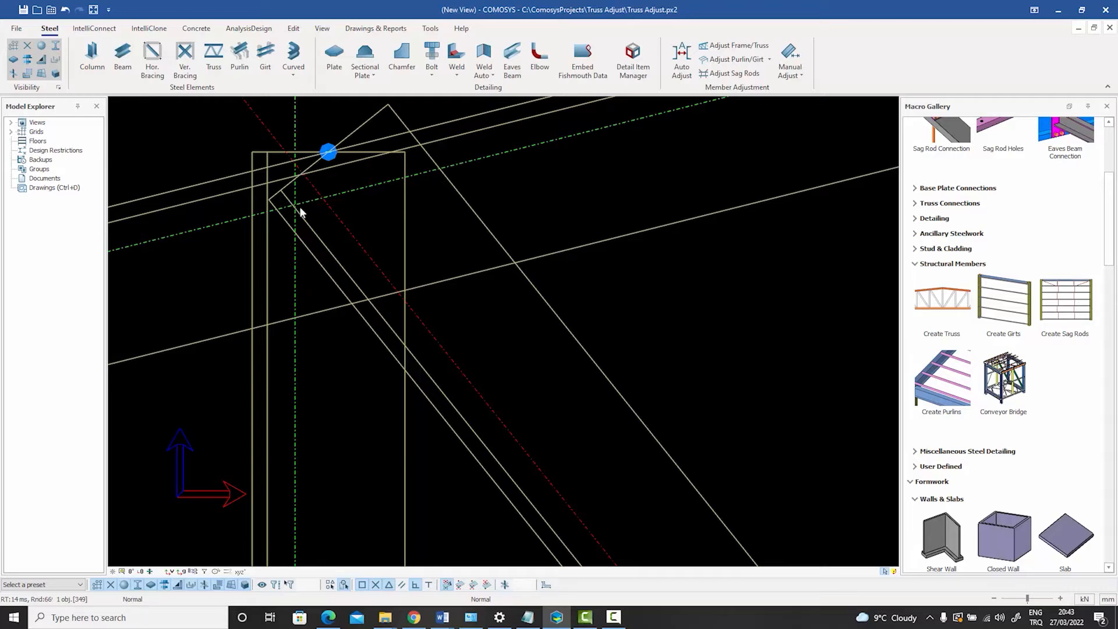
{"action": "scroll", "coordinate": [305, 168], "scroll_direction": "up", "scroll_amount": 3}
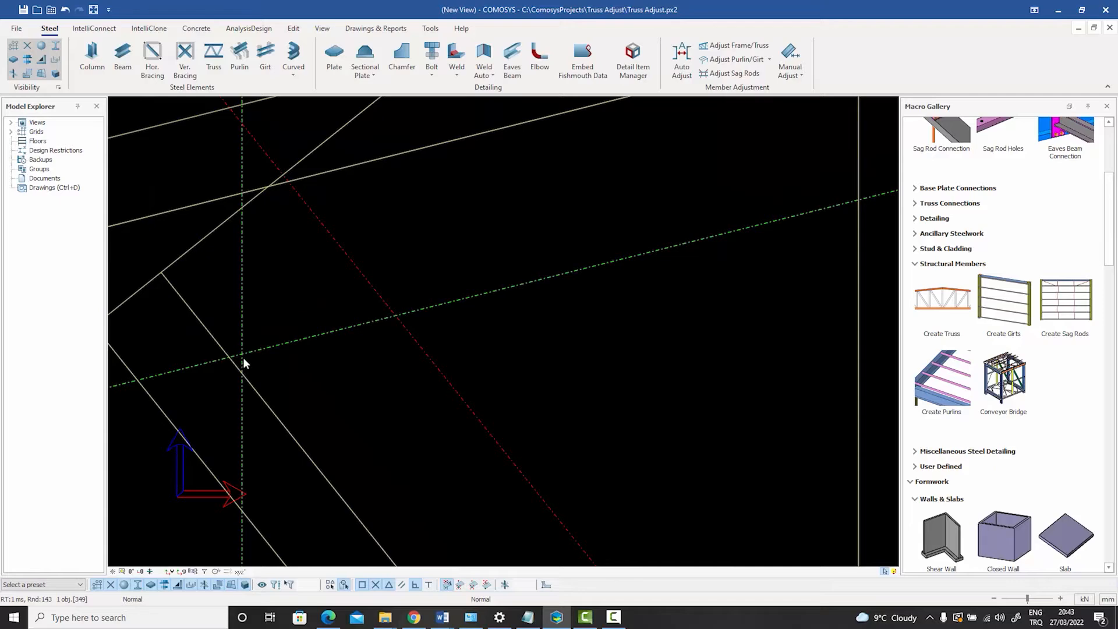
{"action": "scroll", "coordinate": [243, 357], "scroll_direction": "down", "scroll_amount": 8}
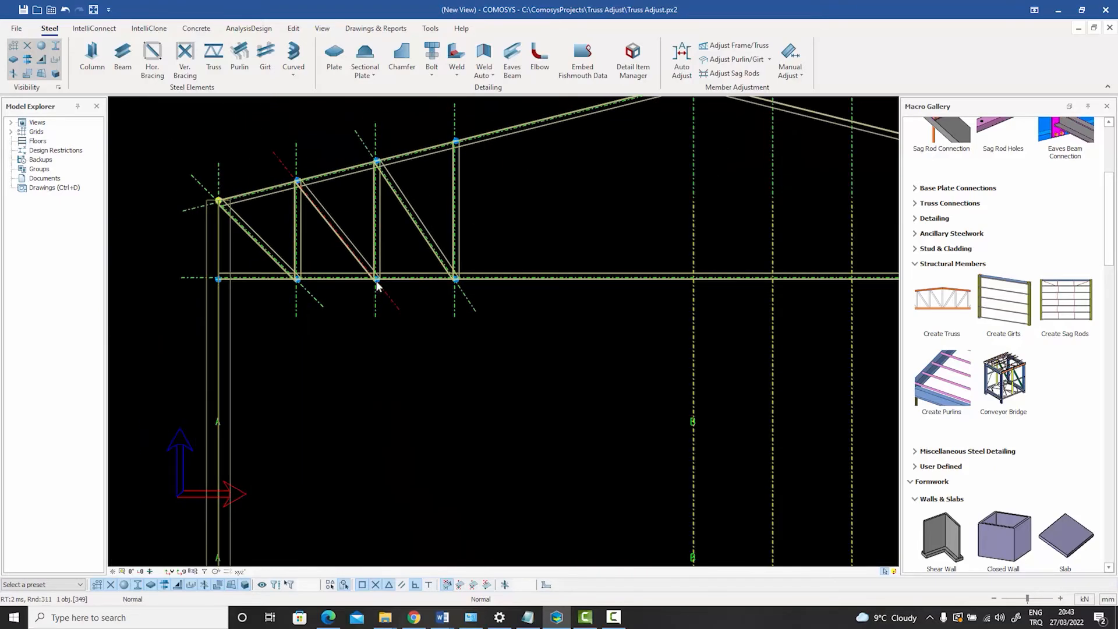
Examine both end joints of the second diagonal, comparing its gravity line with those of the chords and verticals.
{"action": "scroll", "coordinate": [376, 282], "scroll_direction": "up", "scroll_amount": 5}
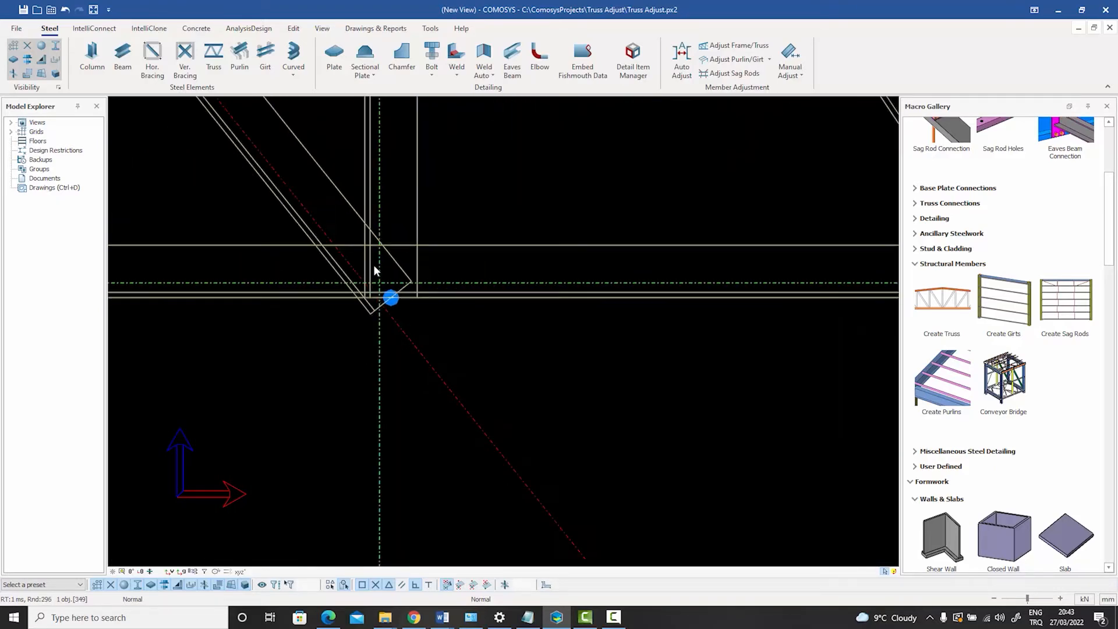
{"action": "scroll", "coordinate": [373, 269], "scroll_direction": "down", "scroll_amount": 6}
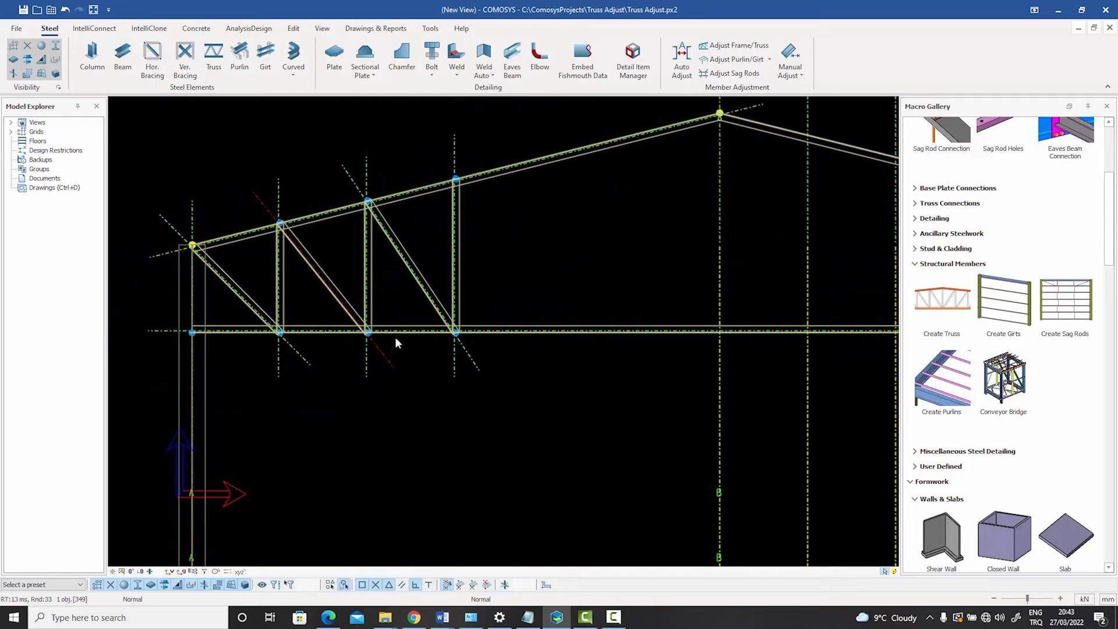
{"action": "scroll", "coordinate": [401, 336], "scroll_direction": "up", "scroll_amount": 5}
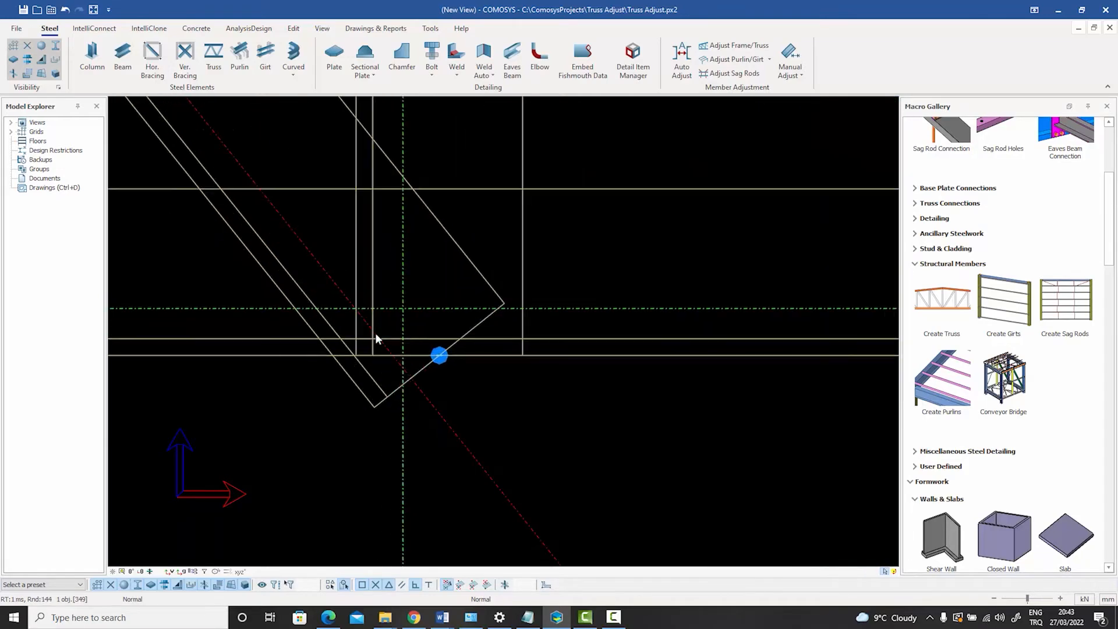
{"action": "scroll", "coordinate": [414, 358], "scroll_direction": "down", "scroll_amount": 5}
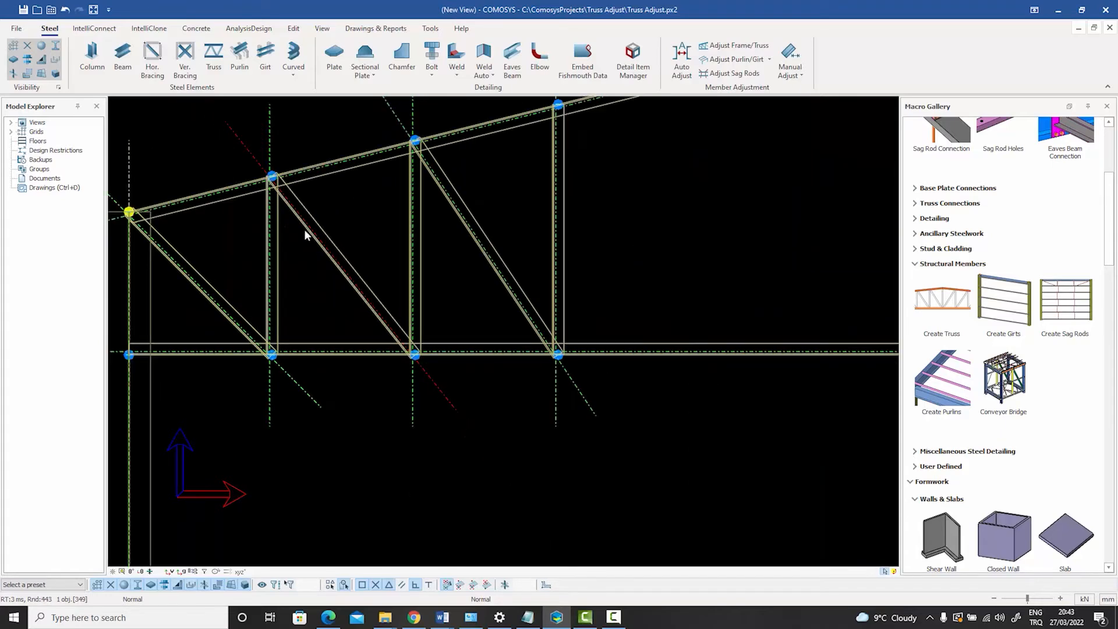
{"action": "scroll", "coordinate": [271, 181], "scroll_direction": "up", "scroll_amount": 5}
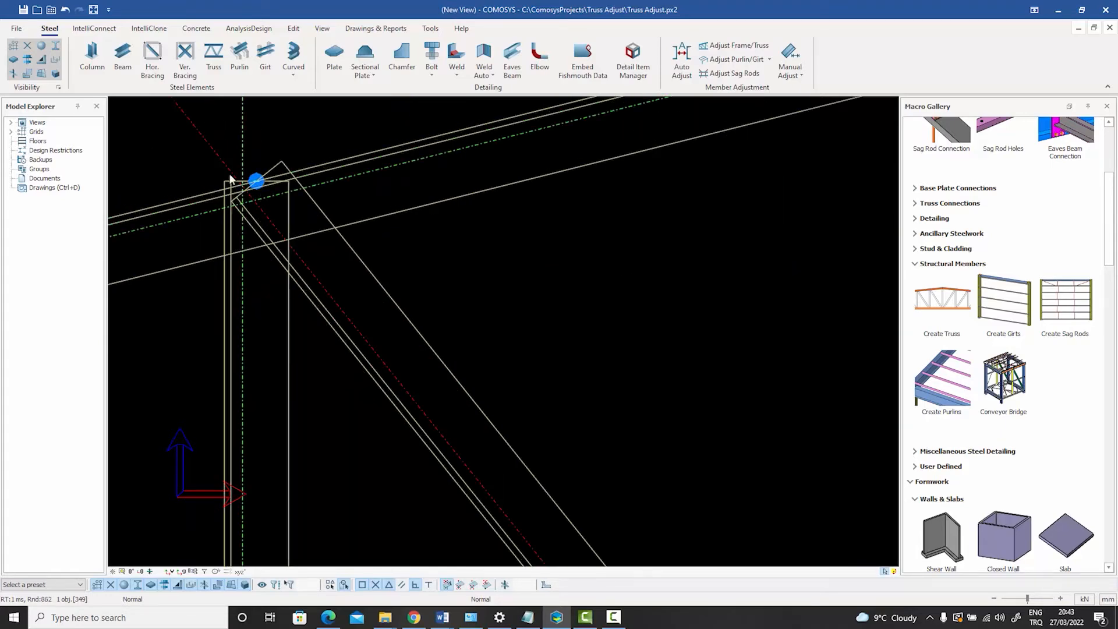
{"action": "scroll", "coordinate": [254, 187], "scroll_direction": "down", "scroll_amount": 5}
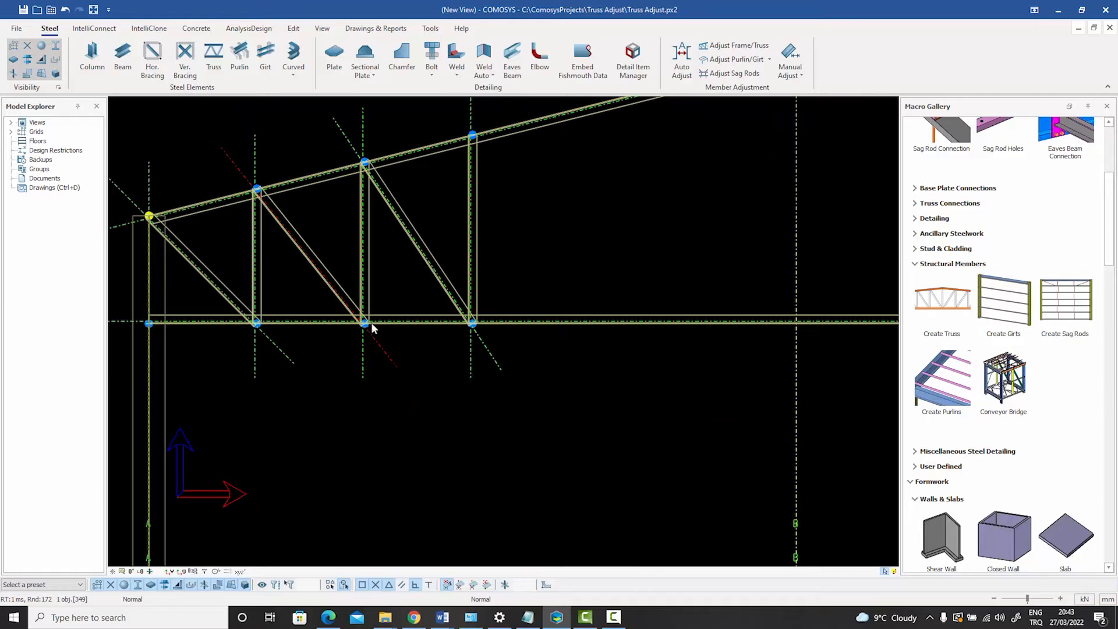
{"action": "scroll", "coordinate": [367, 325], "scroll_direction": "up", "scroll_amount": 5}
{"action": "scroll", "coordinate": [367, 326], "scroll_direction": "up", "scroll_amount": 3}
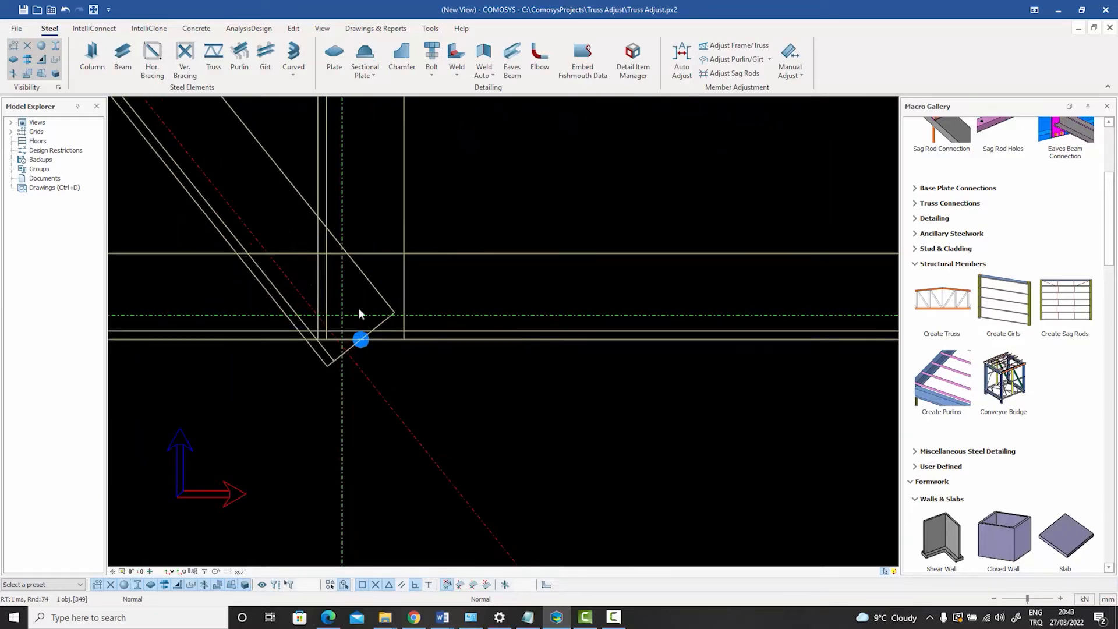
{"action": "scroll", "coordinate": [346, 321], "scroll_direction": "down", "scroll_amount": 5}
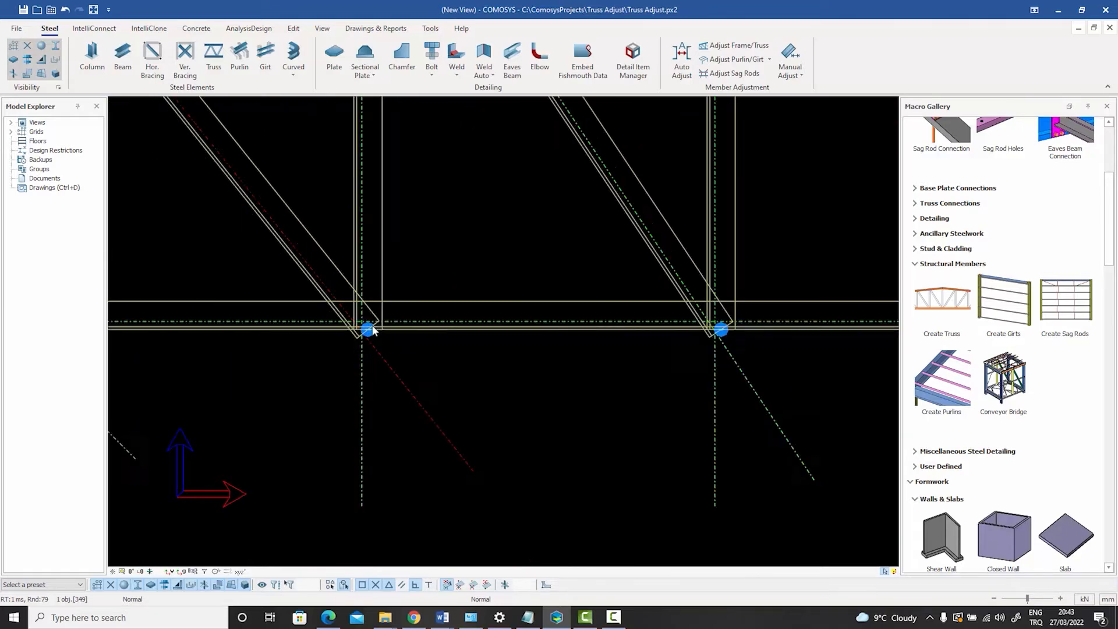
{"action": "scroll", "coordinate": [342, 290], "scroll_direction": "up", "scroll_amount": 6}
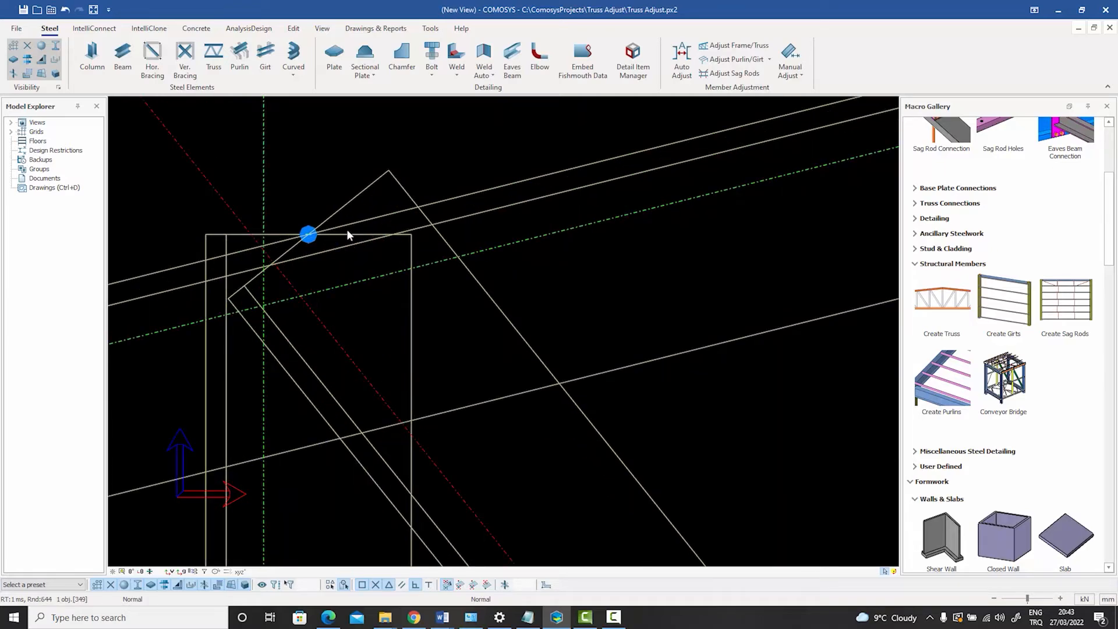
Review the alignment and offset settings in the second diagonal's profile properties.
{"action": "double_click", "coordinate": [402, 191]}
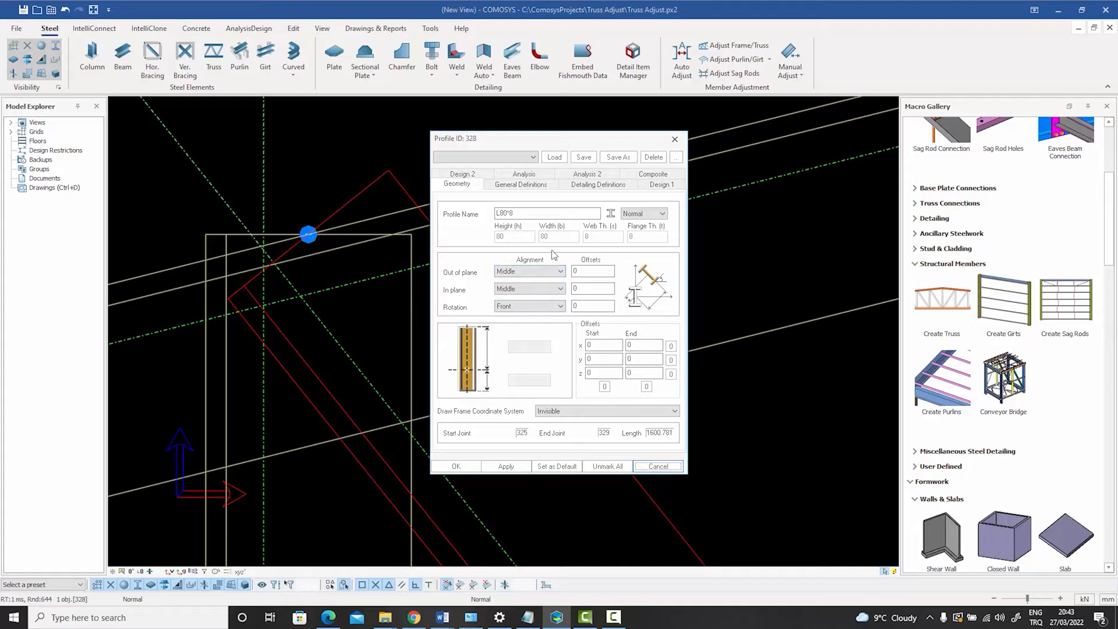
{"action": "left_click", "coordinate": [673, 140]}
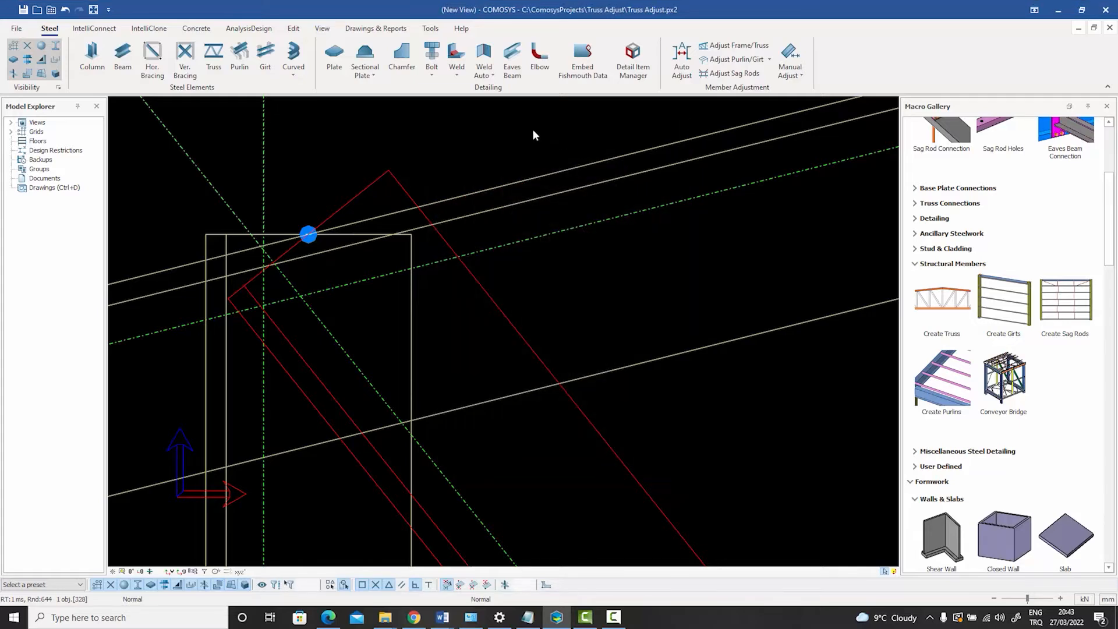
{"action": "left_click", "coordinate": [532, 128]}
Delete the second diagonal together with its gravity line.
{"action": "scroll", "coordinate": [532, 128], "scroll_direction": "up", "scroll_amount": 3}
{"action": "middle_click_drag", "start_coordinate": [582, 190], "coordinate": [419, 178]}
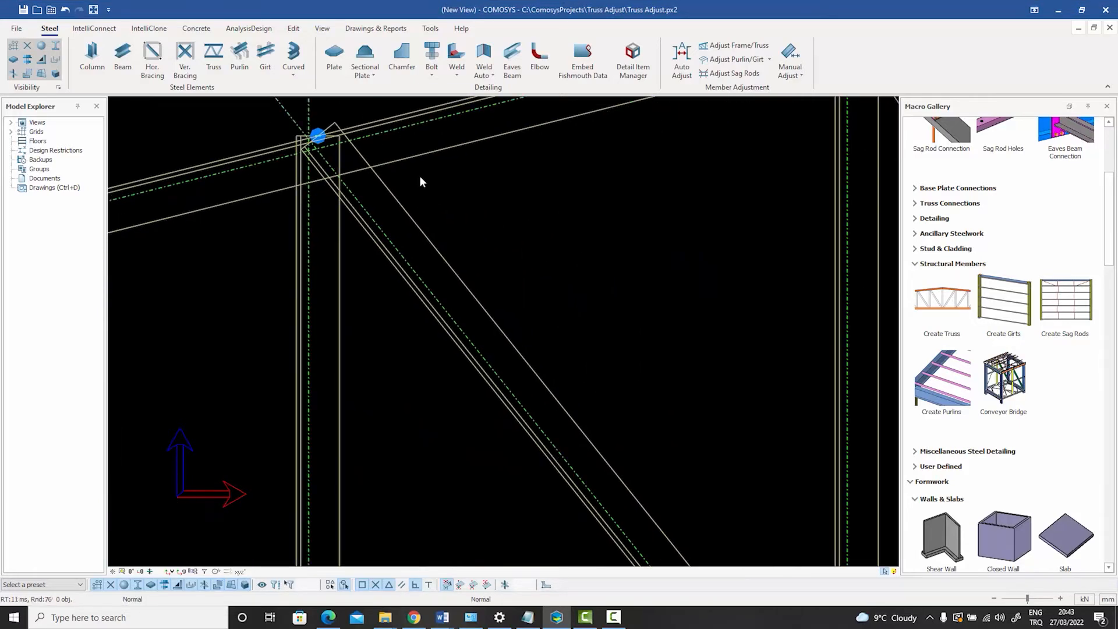
{"action": "scroll", "coordinate": [441, 233], "scroll_direction": "down", "scroll_amount": 2}
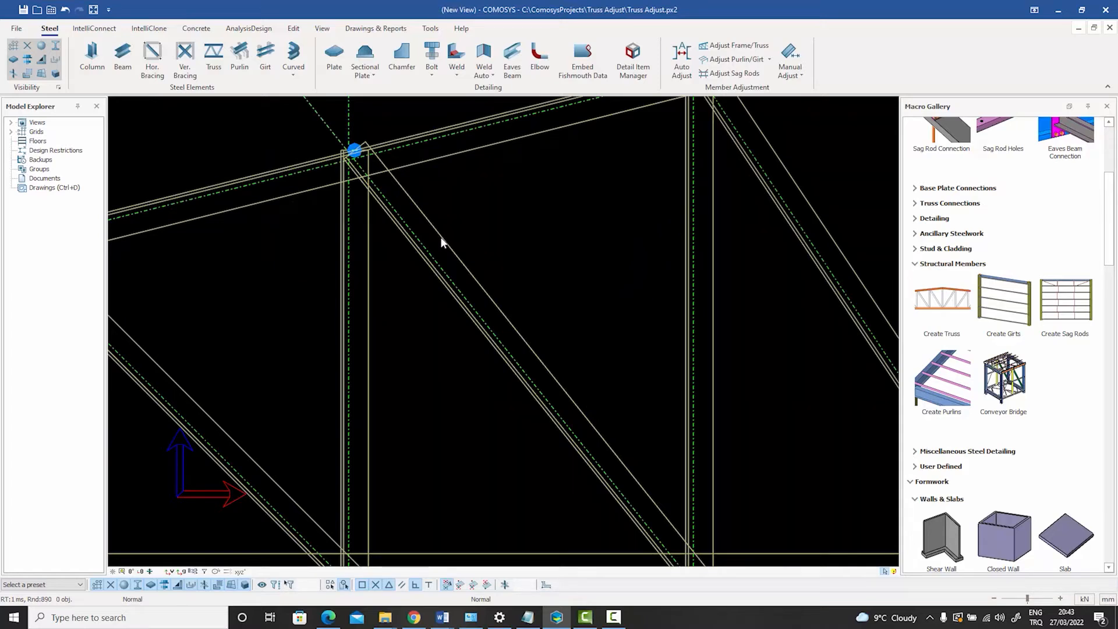
{"action": "left_click", "coordinate": [502, 306]}
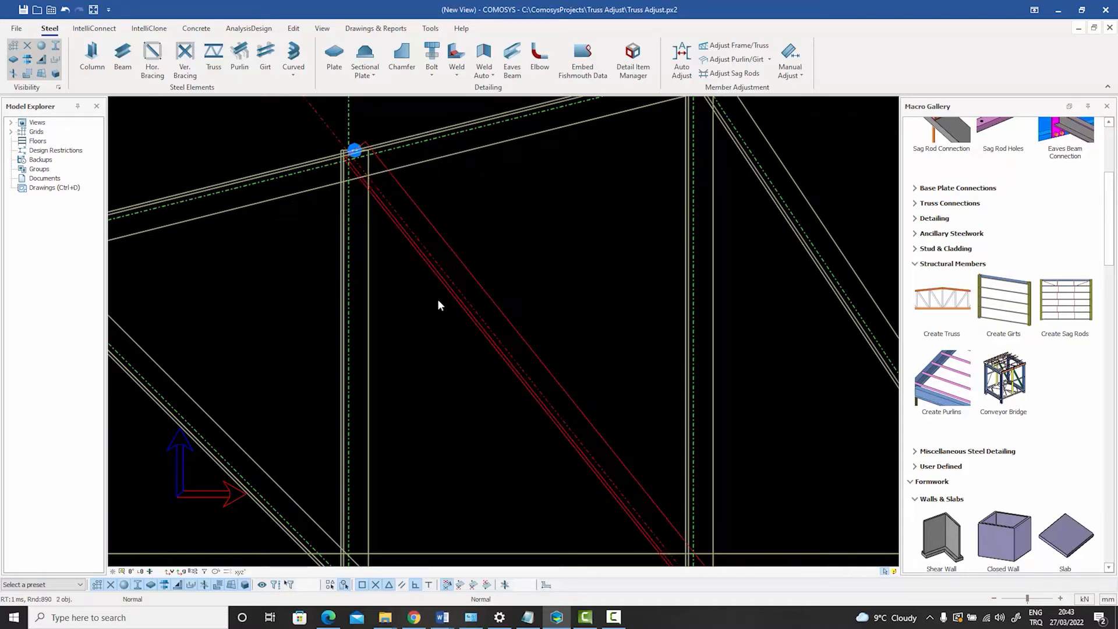
{"action": "key", "text": "Delete"}
{"action": "left_click", "coordinate": [511, 340]}
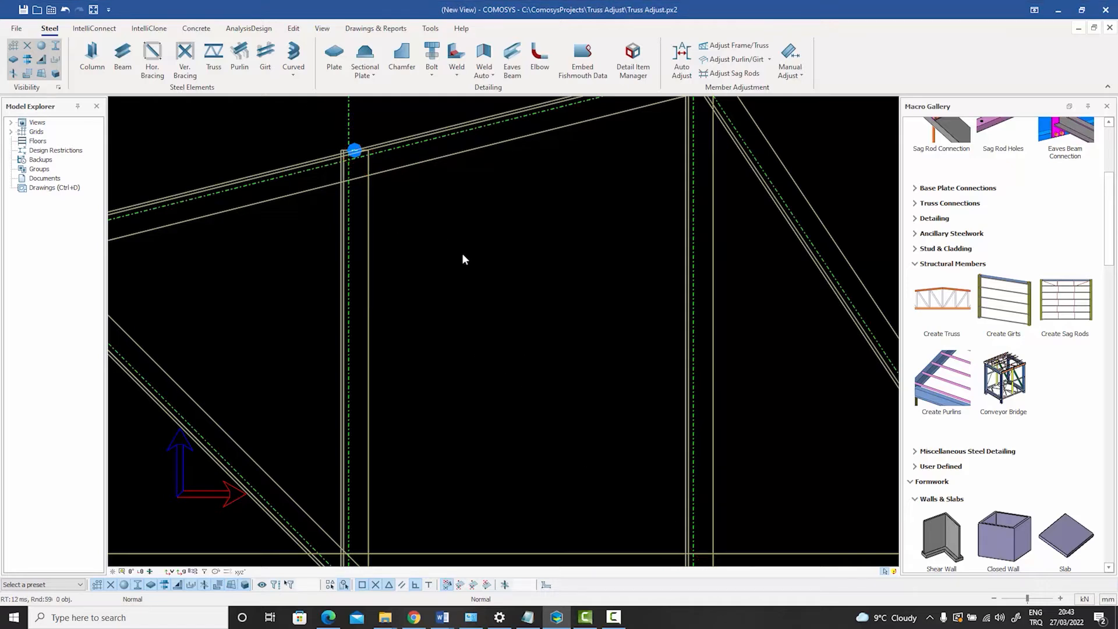
Model a new second diagonal from the top chord and first vertical gravity line intersection to the bottom chord and second vertical gravity line intersection.
{"action": "scroll", "coordinate": [369, 176], "scroll_direction": "up", "scroll_amount": 5}
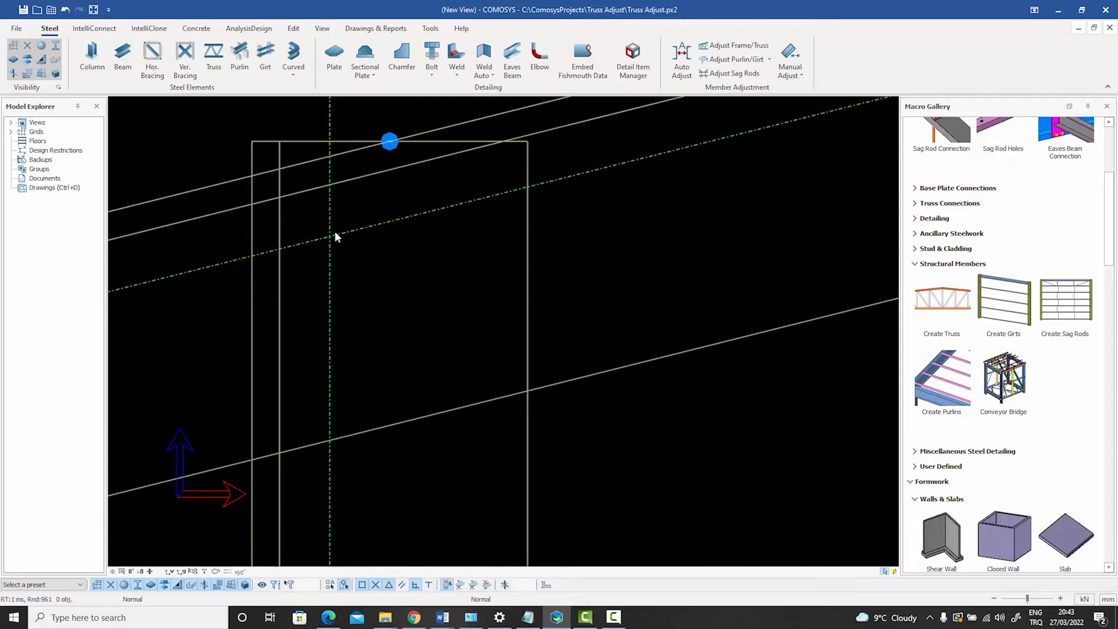
{"action": "left_click", "coordinate": [213, 55]}
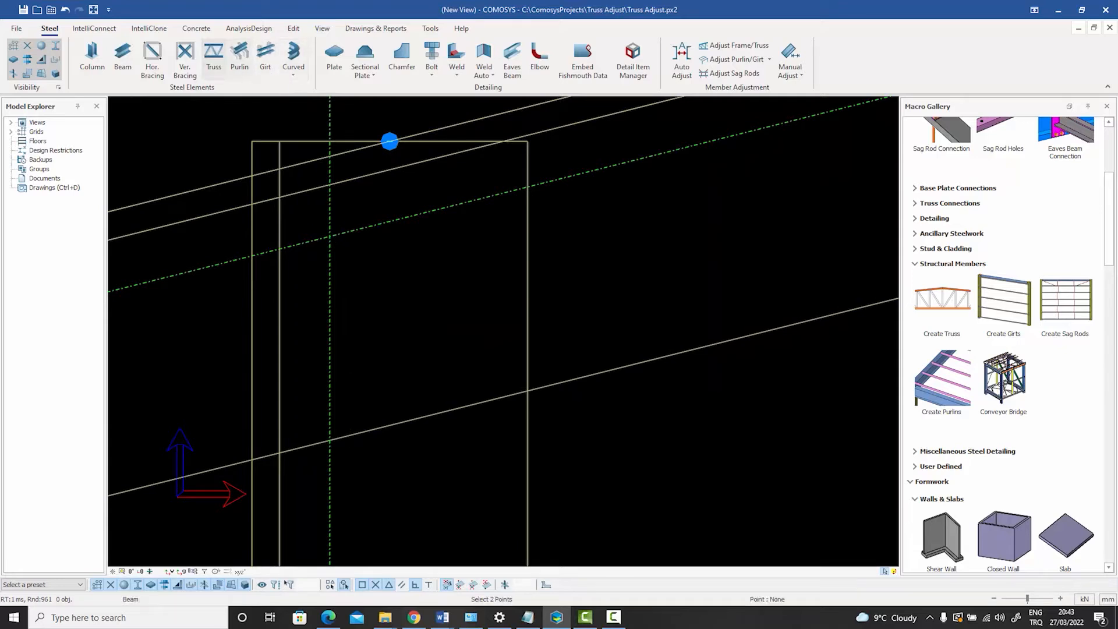
{"action": "left_click", "coordinate": [329, 237]}
{"action": "scroll", "coordinate": [374, 264], "scroll_direction": "down", "scroll_amount": 3}
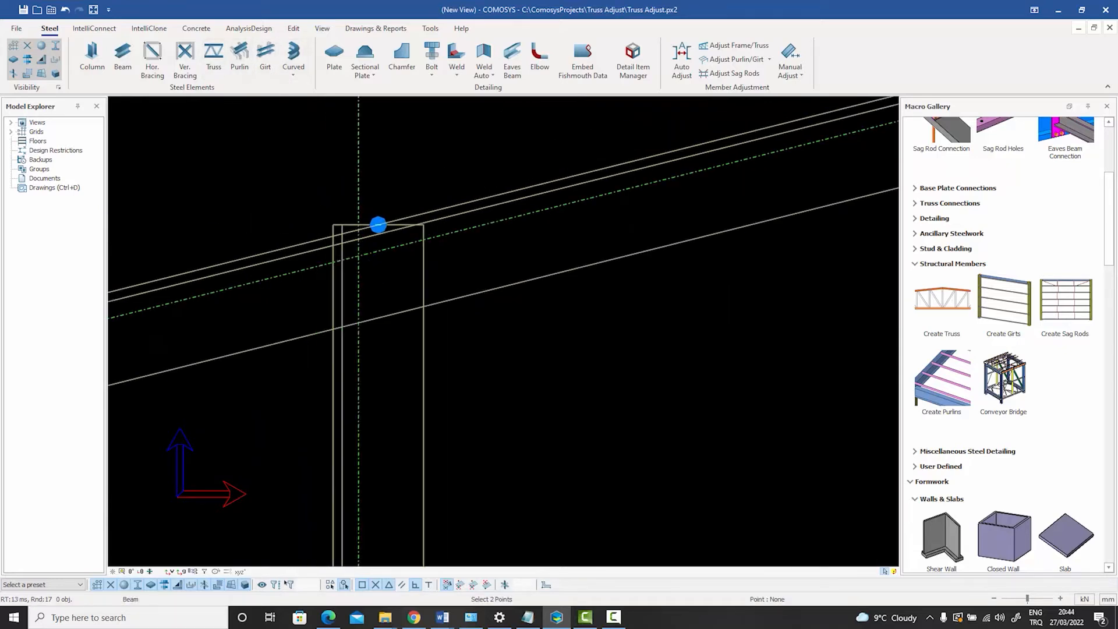
{"action": "scroll", "coordinate": [378, 224], "scroll_direction": "down", "scroll_amount": 5}
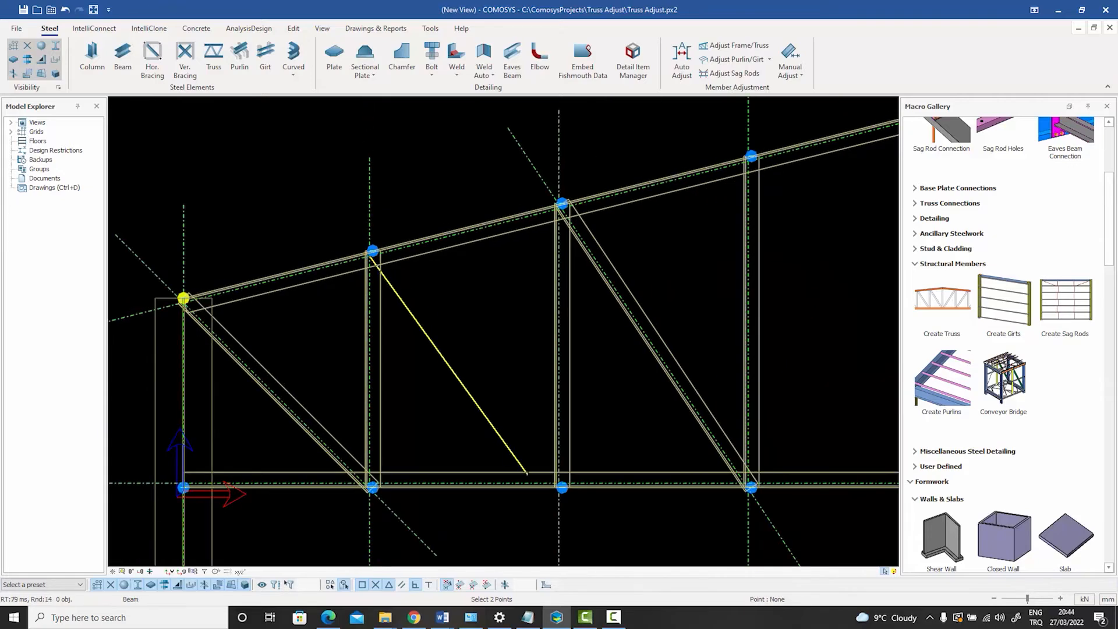
{"action": "scroll", "coordinate": [527, 473], "scroll_direction": "up", "scroll_amount": 5}
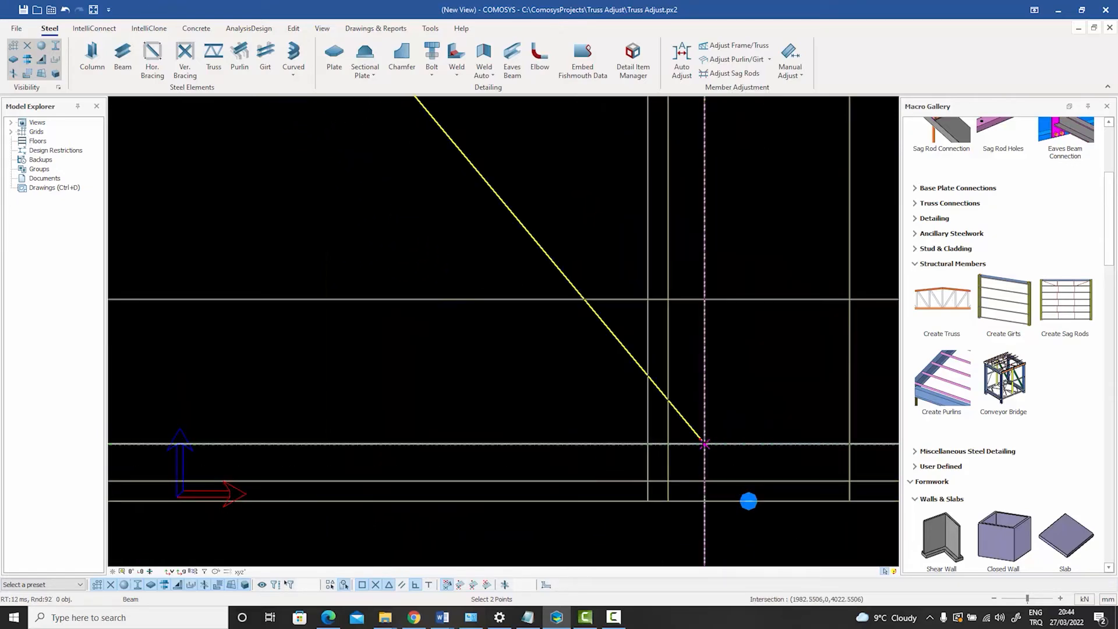
{"action": "left_click", "coordinate": [704, 444]}
{"action": "right_click", "coordinate": [522, 216]}
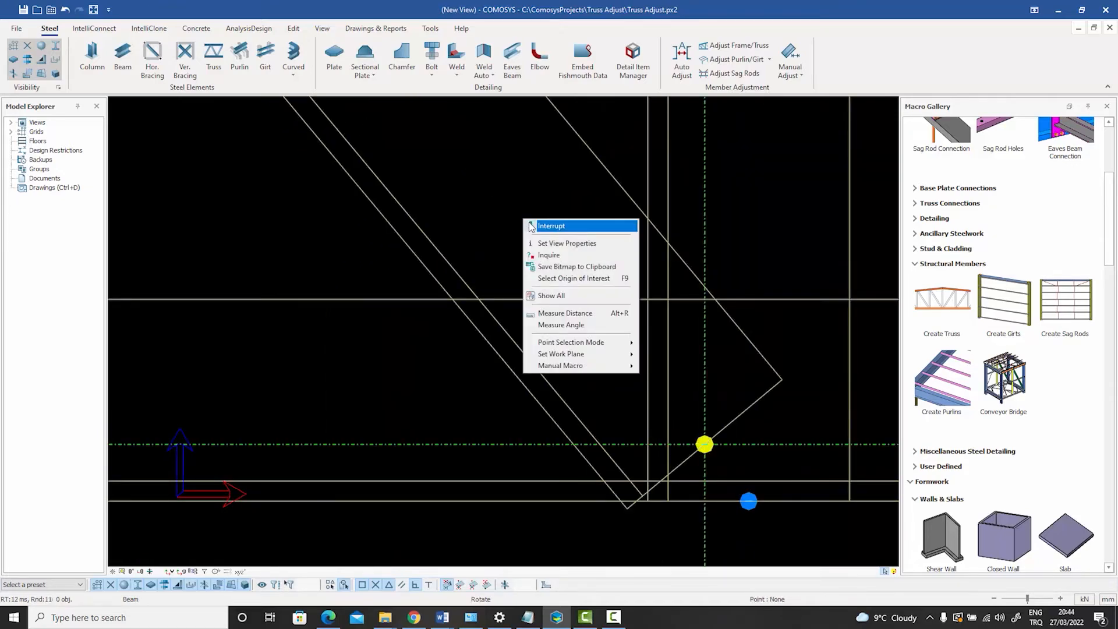
{"action": "left_click", "coordinate": [601, 336]}
Draw the gravity line of the newly modelled second diagonal.
{"action": "scroll", "coordinate": [599, 330], "scroll_direction": "down", "scroll_amount": 5}
{"action": "scroll", "coordinate": [554, 299], "scroll_direction": "up", "scroll_amount": 5}
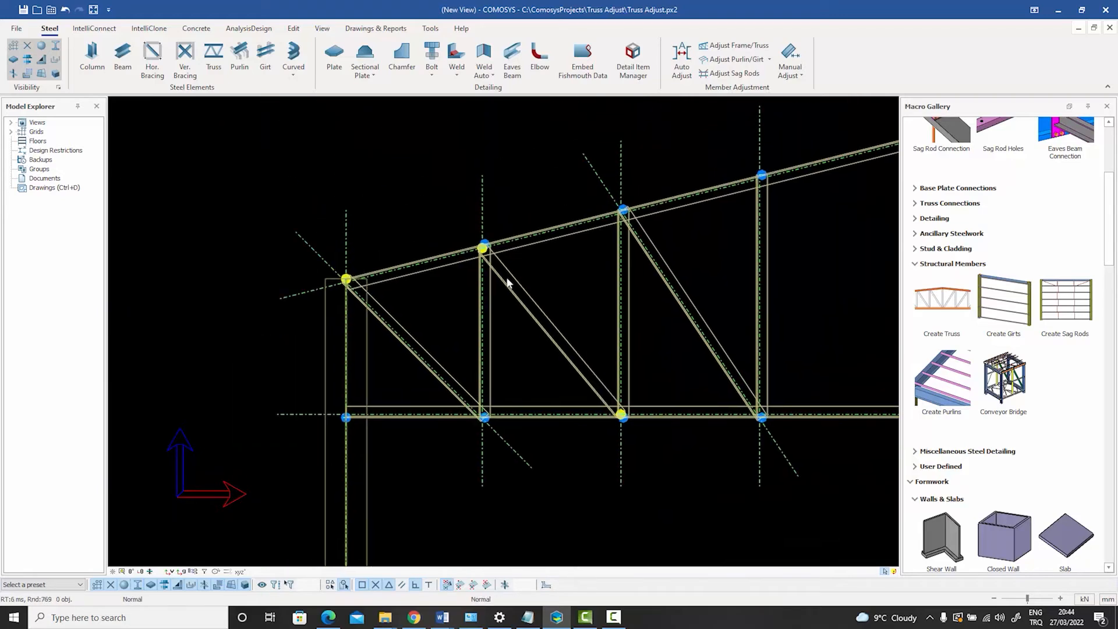
{"action": "scroll", "coordinate": [479, 247], "scroll_direction": "up", "scroll_amount": 3}
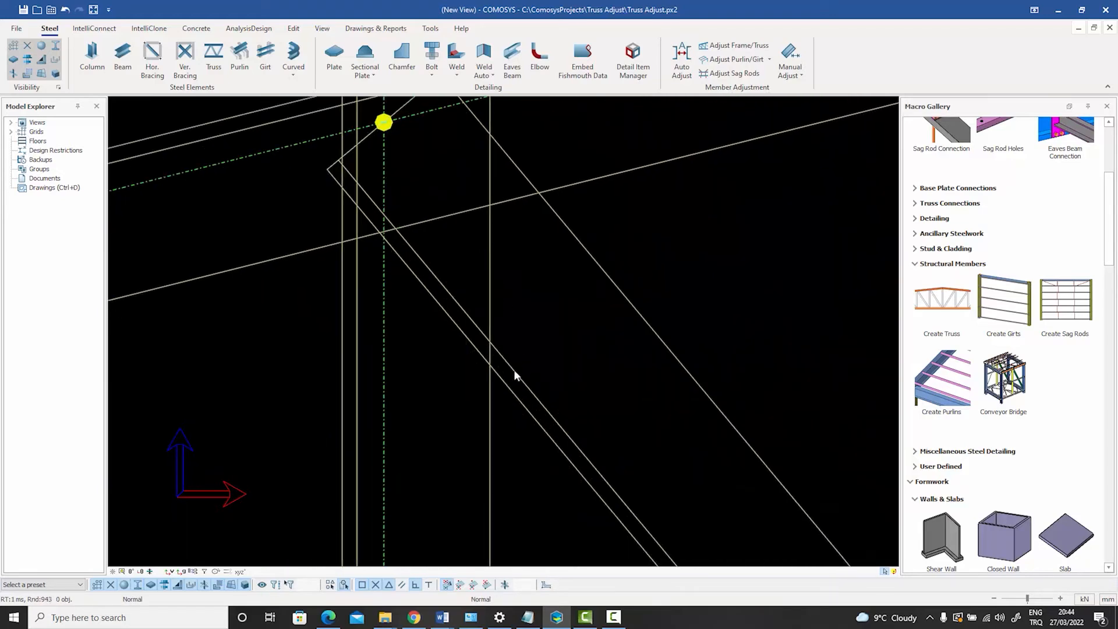
{"action": "left_click", "coordinate": [625, 302]}
{"action": "left_click", "coordinate": [798, 74]}
{"action": "left_click", "coordinate": [799, 117]}
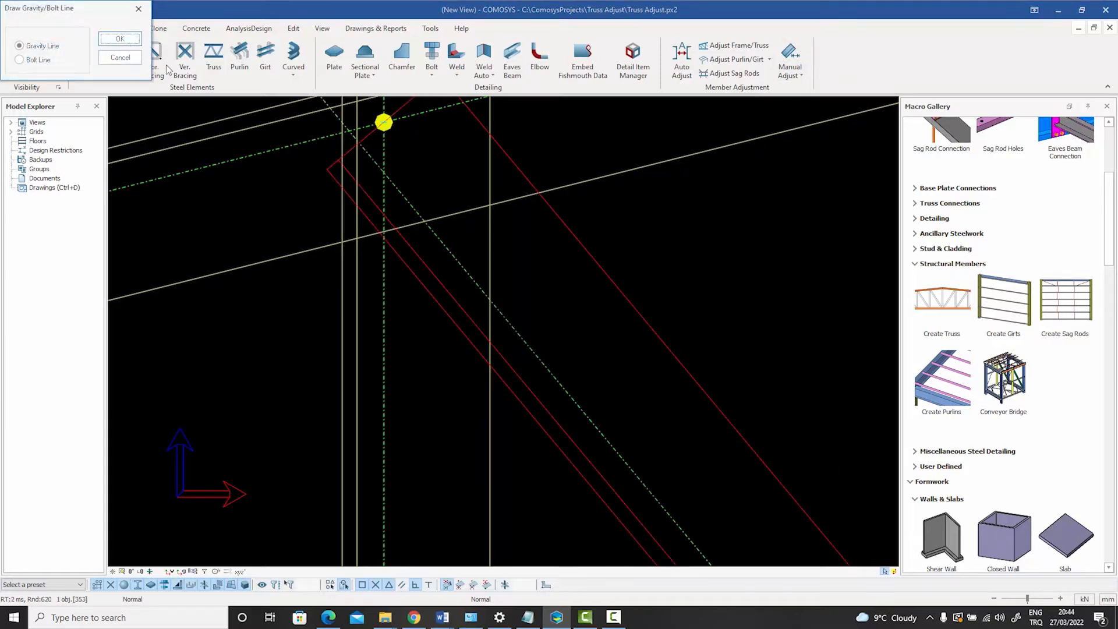
{"action": "left_click", "coordinate": [121, 40]}
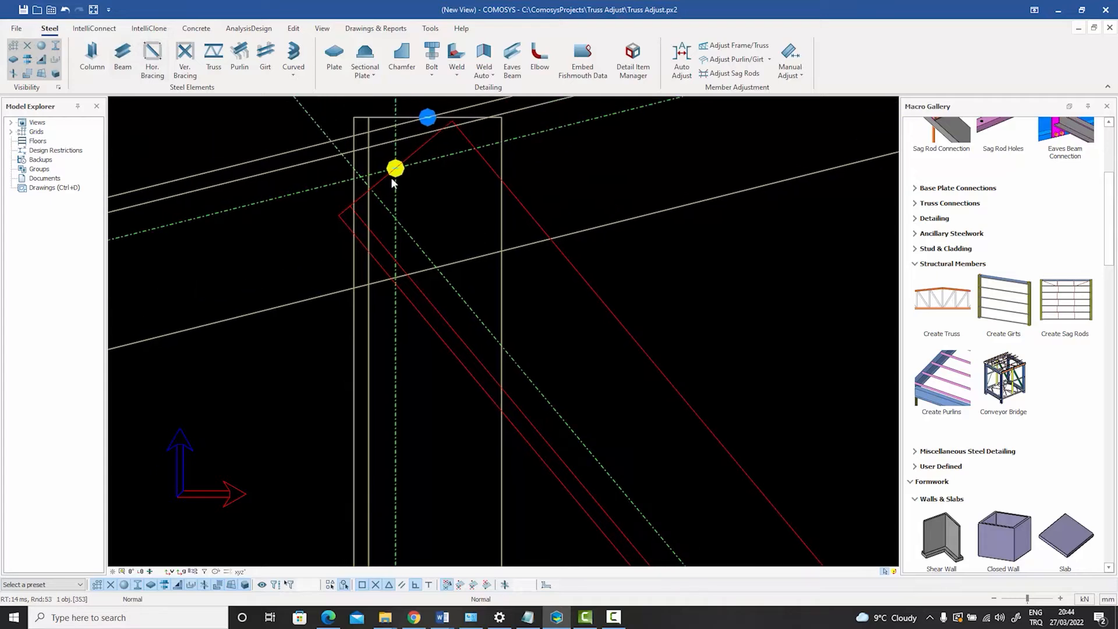
Check the new diagonal's profile settings and measure the distance from its gravity line to its upper joint along the end edge.
{"action": "double_click", "coordinate": [420, 309]}
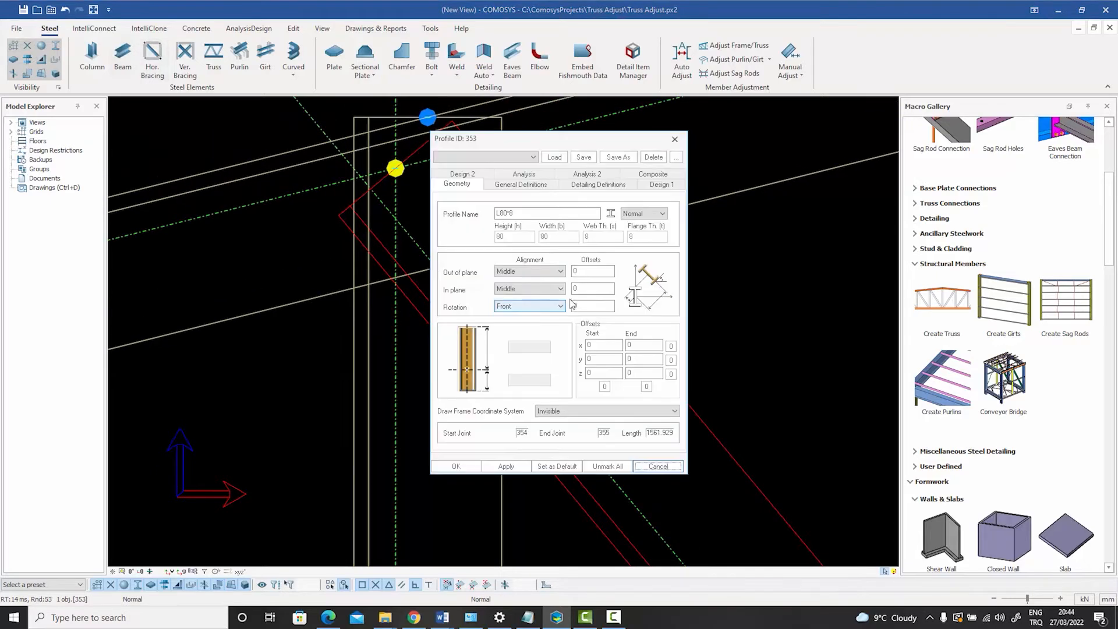
{"action": "left_click", "coordinate": [658, 466]}
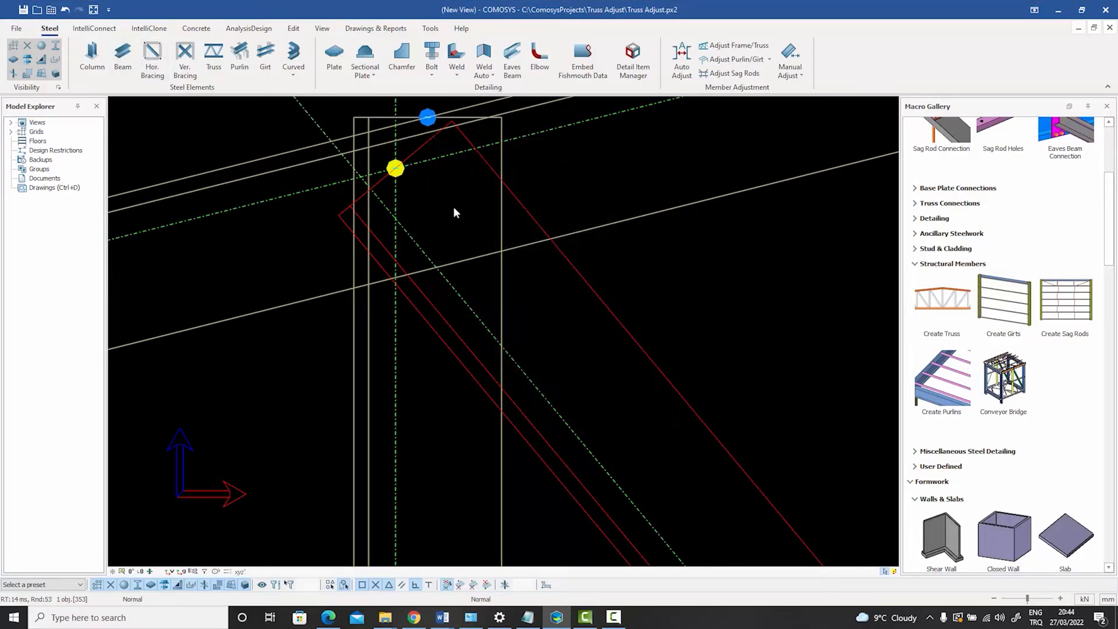
{"action": "right_click", "coordinate": [439, 198]}
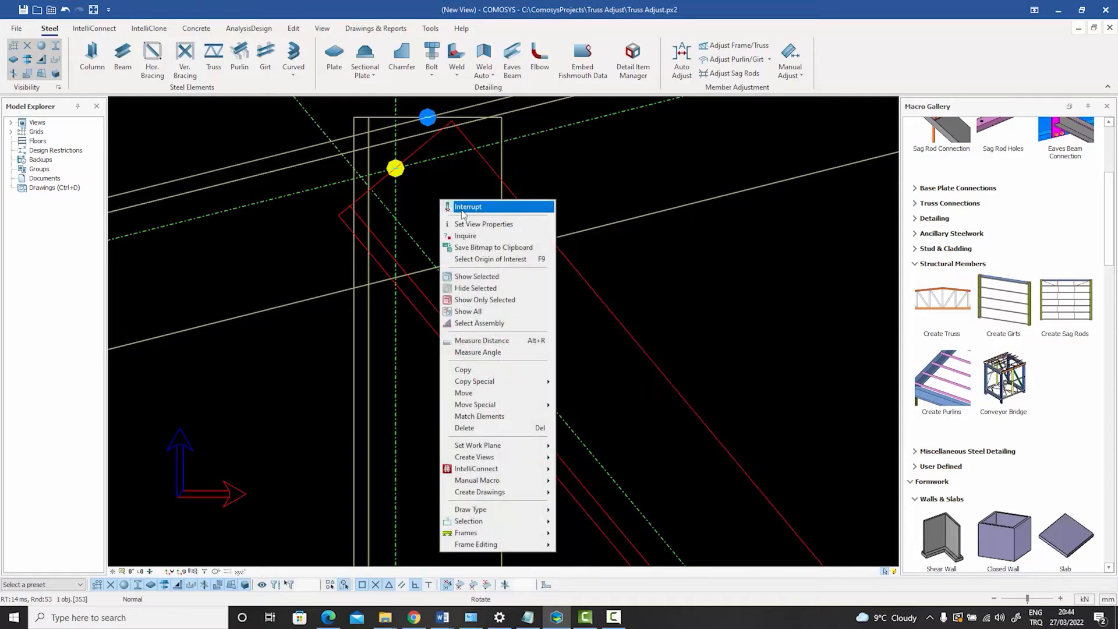
{"action": "left_click", "coordinate": [488, 343]}
{"action": "scroll", "coordinate": [372, 163], "scroll_direction": "up", "scroll_amount": 3}
{"action": "left_click", "coordinate": [366, 249]}
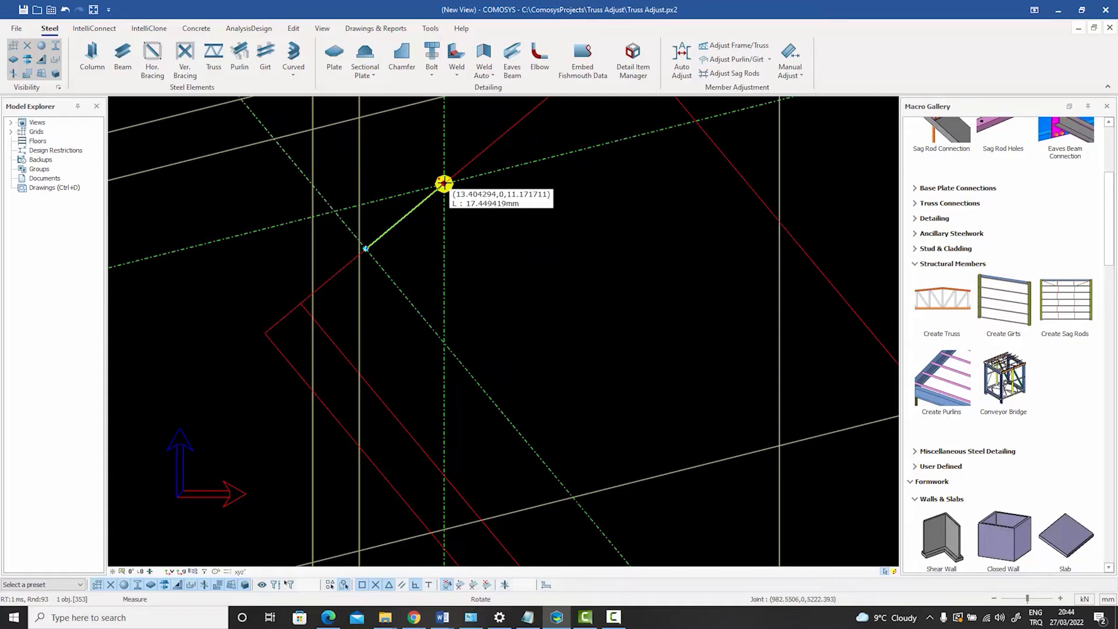
{"action": "right_click", "coordinate": [444, 184]}
{"action": "left_click", "coordinate": [466, 188]}
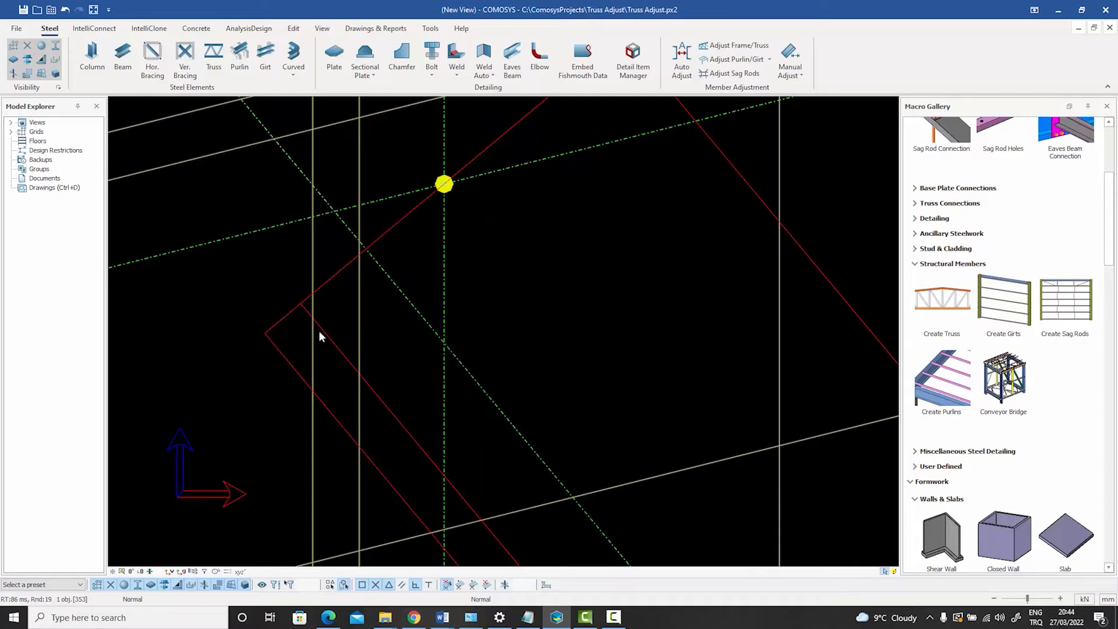
Set the new second diagonal's out-of-plane offset to 17.44 mm.
{"action": "double_click", "coordinate": [286, 318]}
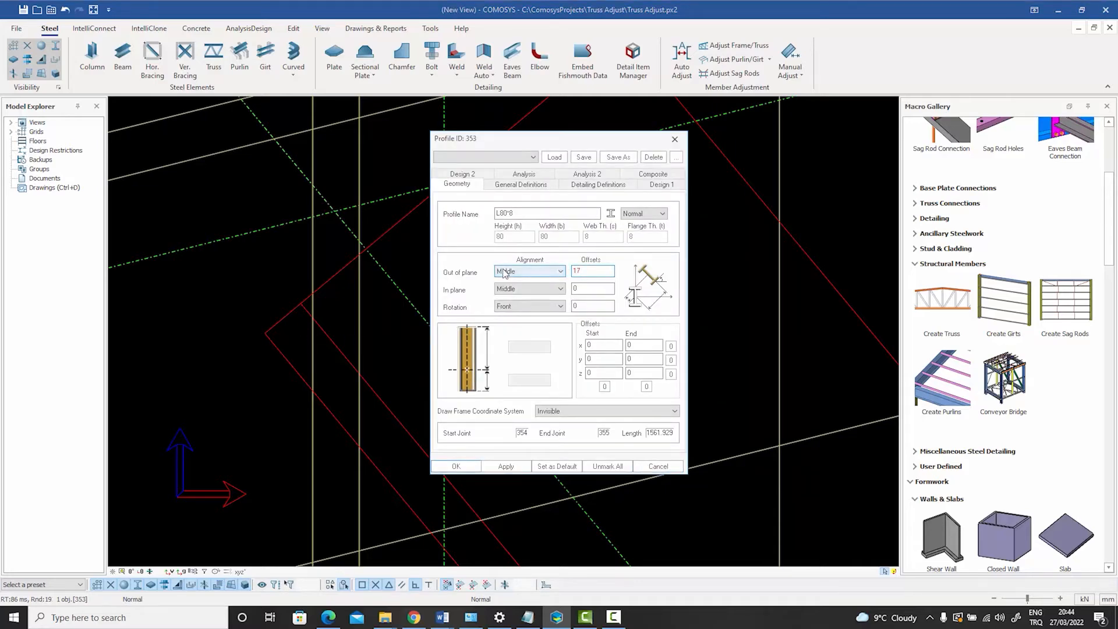
{"action": "type", "text": ".44"}
{"action": "left_click", "coordinate": [506, 466]}
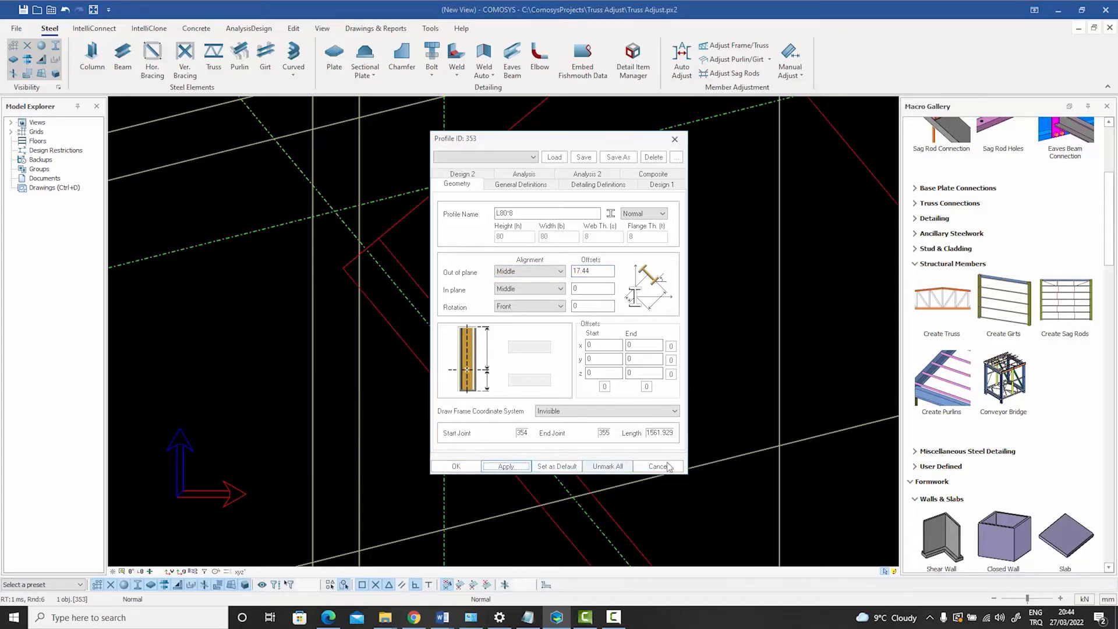
Delete the second diagonal's outdated gravity line and draw a new one for the offset member.
{"action": "scroll", "coordinate": [537, 355], "scroll_direction": "down", "scroll_amount": 4}
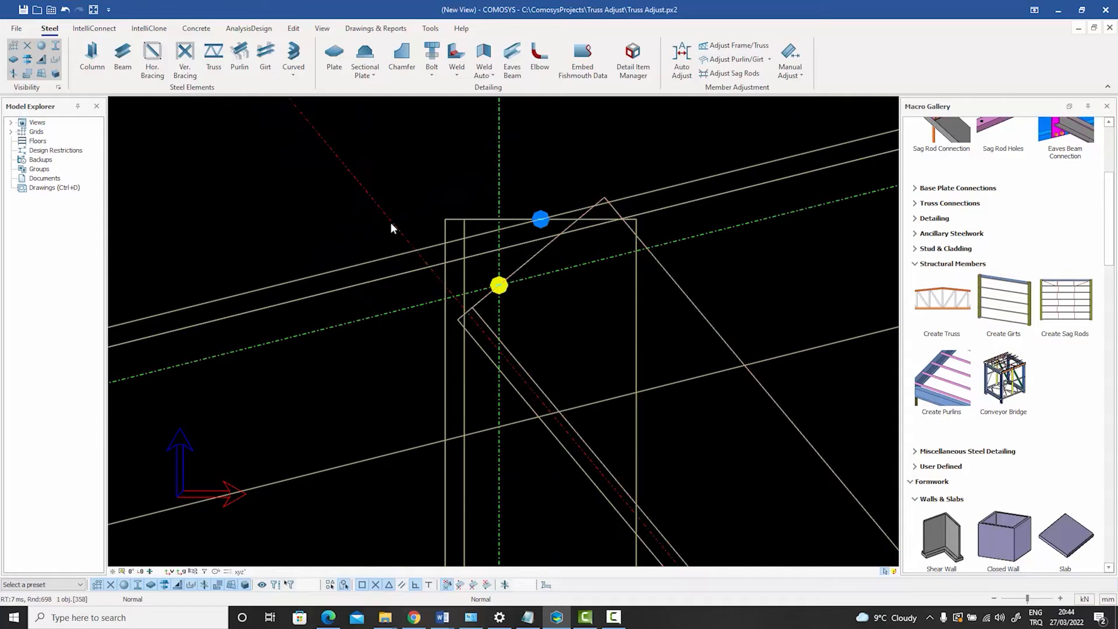
{"action": "key", "text": "Delete"}
{"action": "left_click", "coordinate": [515, 342]}
{"action": "left_click", "coordinate": [688, 304]}
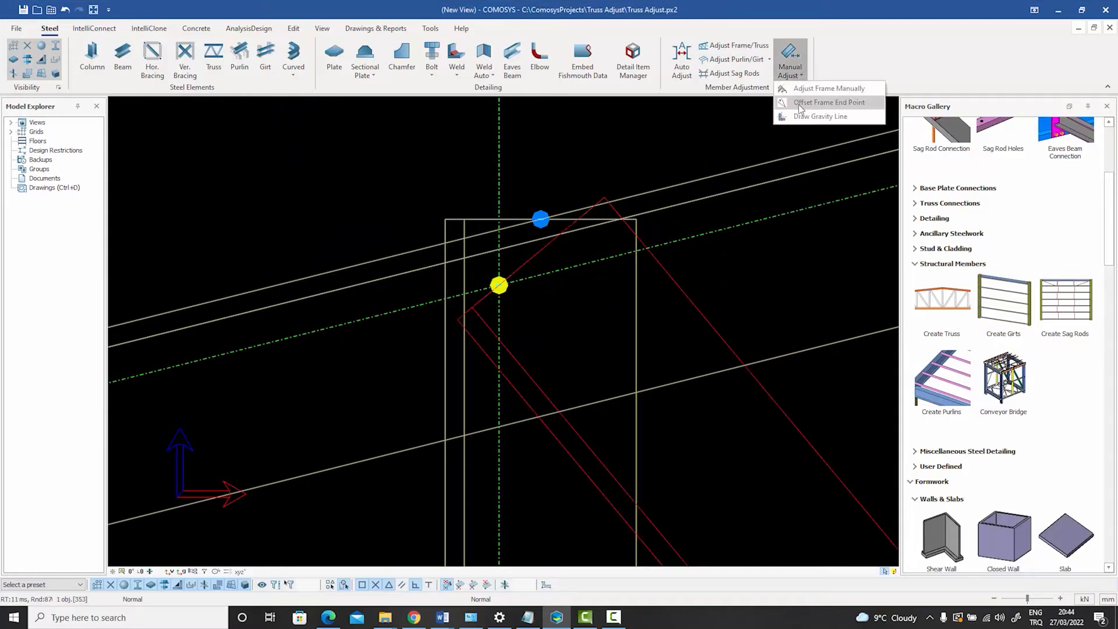
{"action": "left_click", "coordinate": [120, 42]}
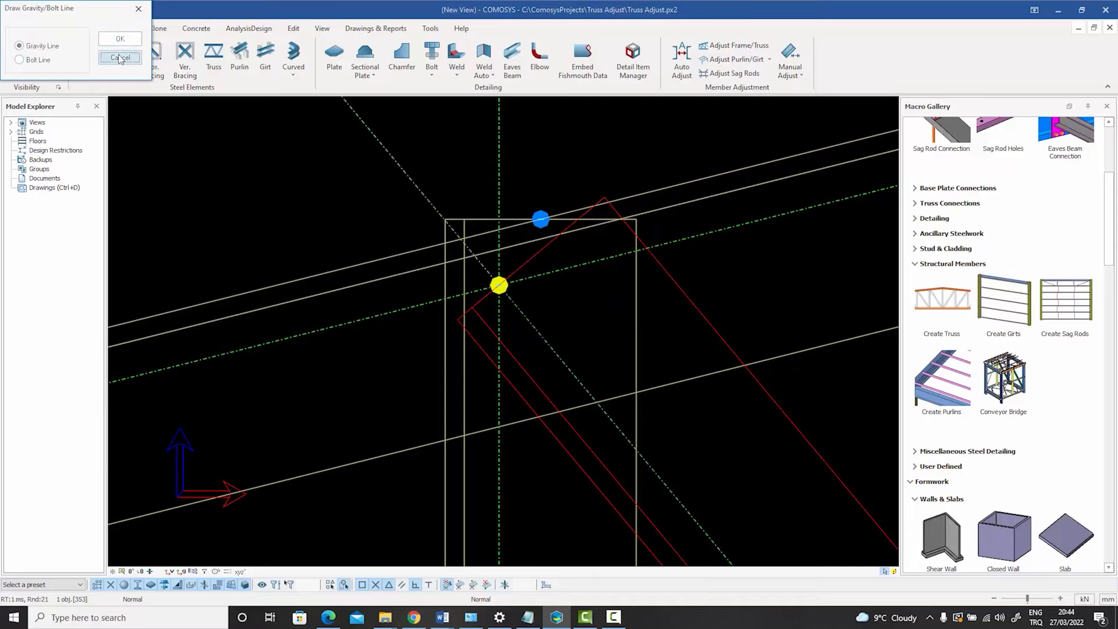
Examine where the second diagonal's gravity line meets those of the chords and verticals at both ends, including in centreline display.
{"action": "left_click", "coordinate": [120, 60]}
{"action": "left_click", "coordinate": [196, 144]}
{"action": "scroll", "coordinate": [505, 290], "scroll_direction": "up", "scroll_amount": 5}
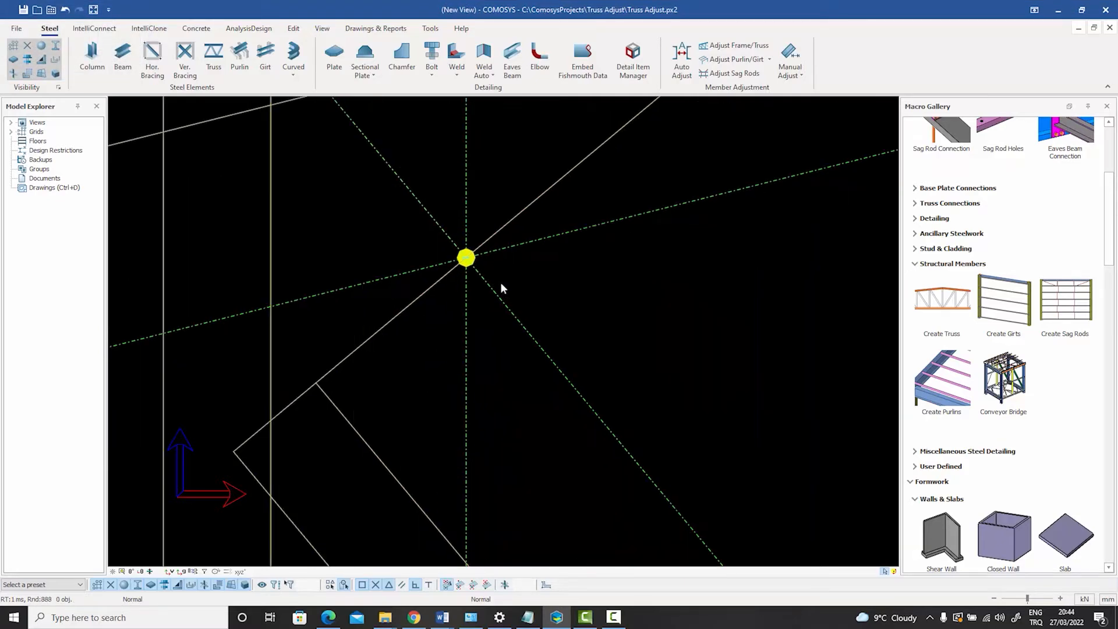
{"action": "scroll", "coordinate": [484, 270], "scroll_direction": "down", "scroll_amount": 5}
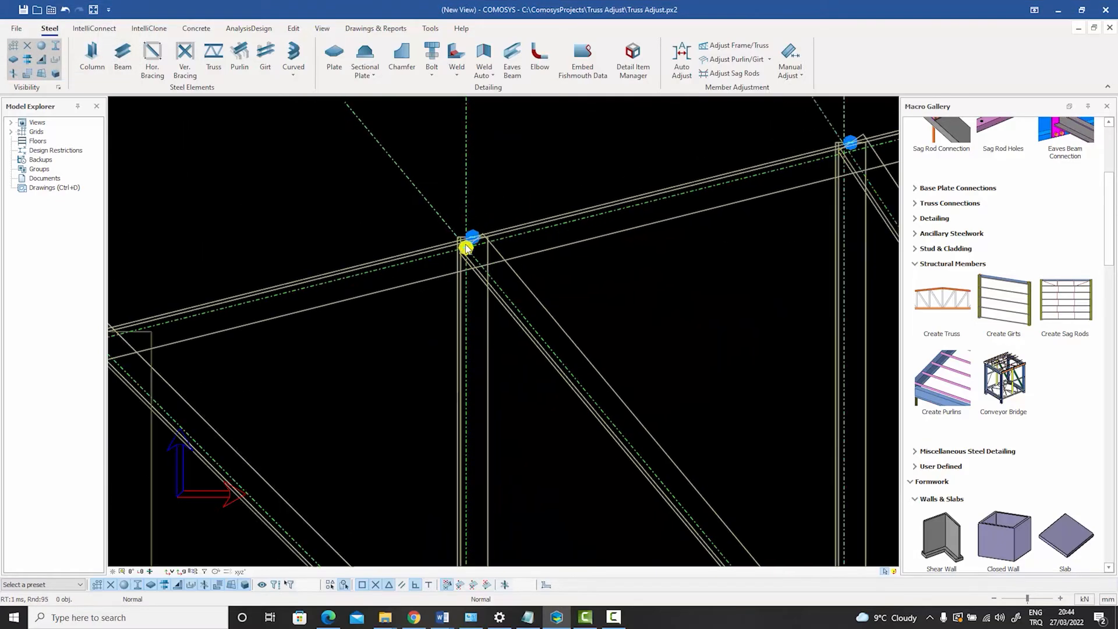
{"action": "scroll", "coordinate": [646, 466], "scroll_direction": "up", "scroll_amount": 5}
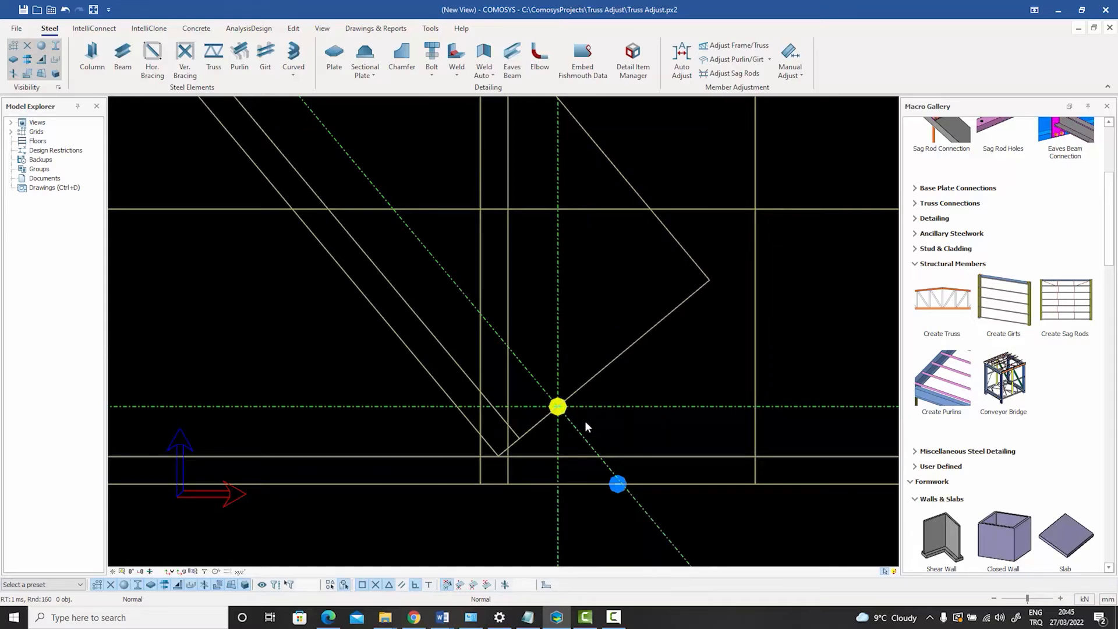
{"action": "middle_click_drag", "start_coordinate": [644, 436], "coordinate": [469, 326]}
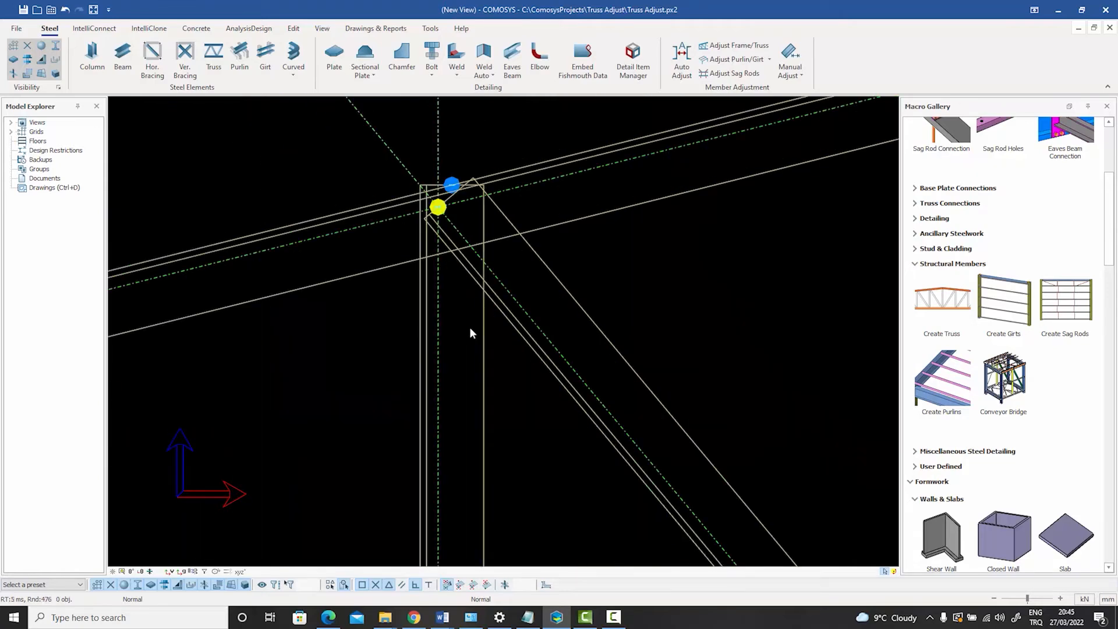
{"action": "key", "text": "w"}
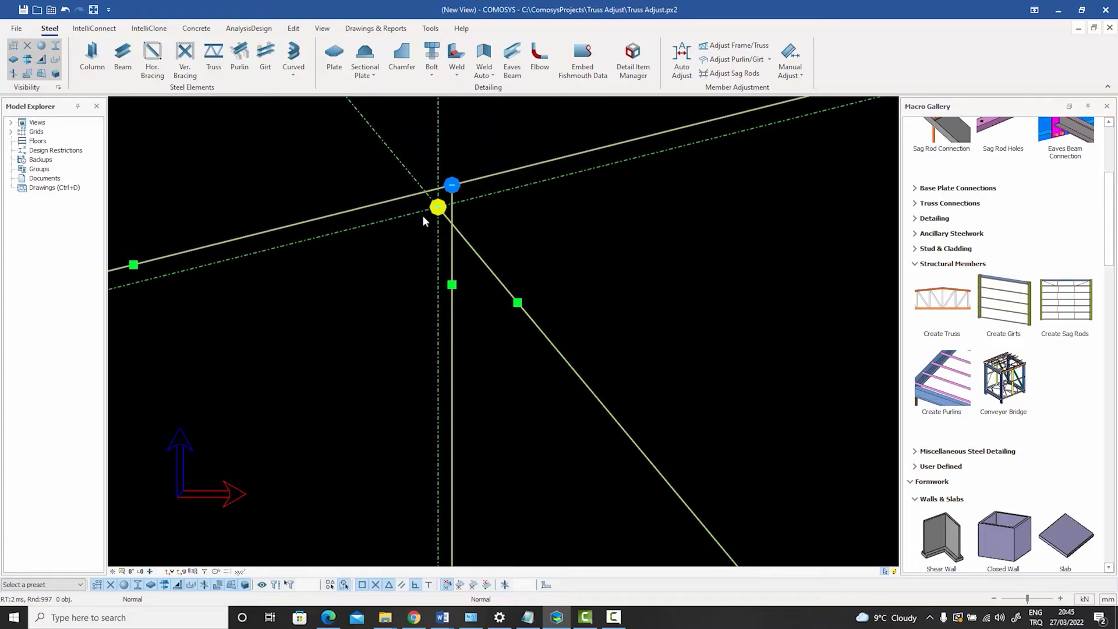
{"action": "scroll", "coordinate": [464, 204], "scroll_direction": "up", "scroll_amount": 5}
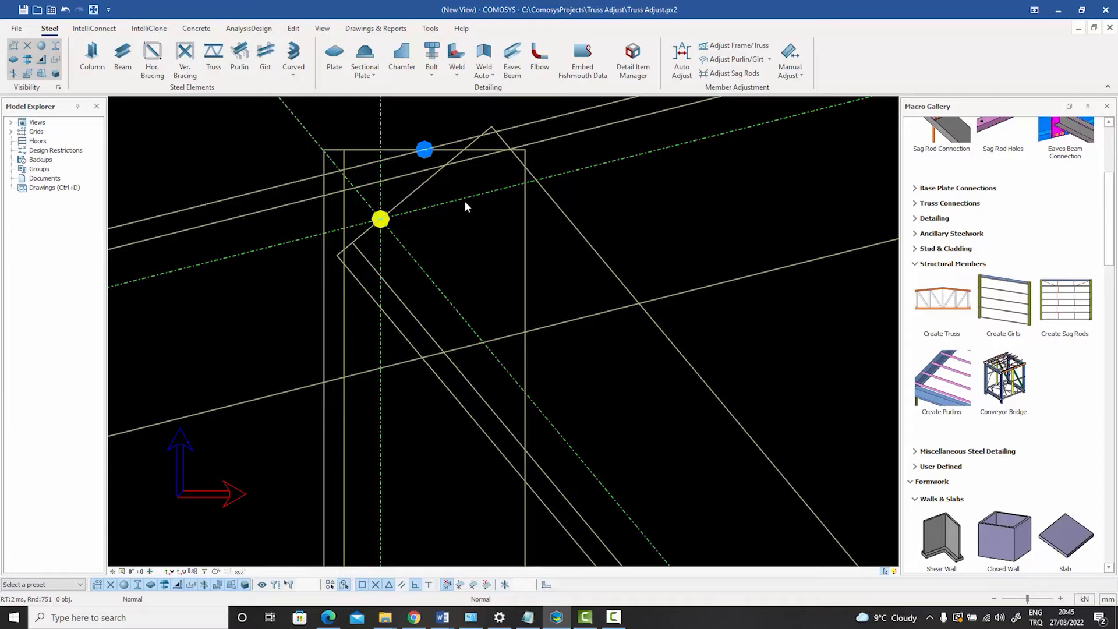
{"action": "scroll", "coordinate": [464, 200], "scroll_direction": "down", "scroll_amount": 2}
{"action": "scroll", "coordinate": [374, 244], "scroll_direction": "up", "scroll_amount": 2}
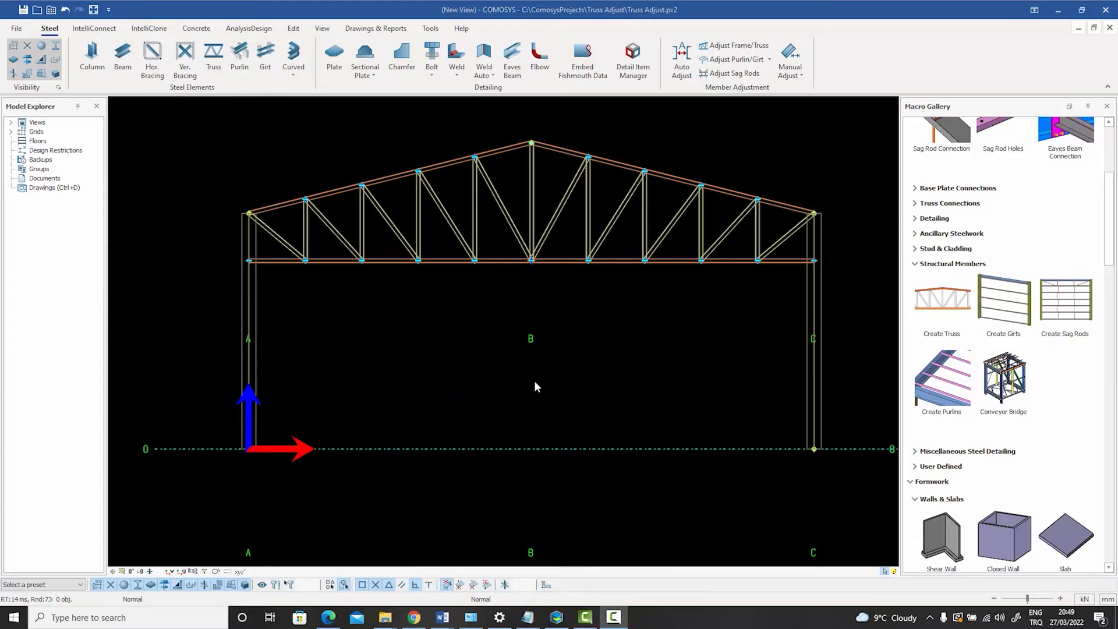
Examine how the first interior vertical and the second diagonal meet the top chord in the full truss.
{"action": "middle_click_drag", "start_coordinate": [524, 346], "coordinate": [526, 365]}
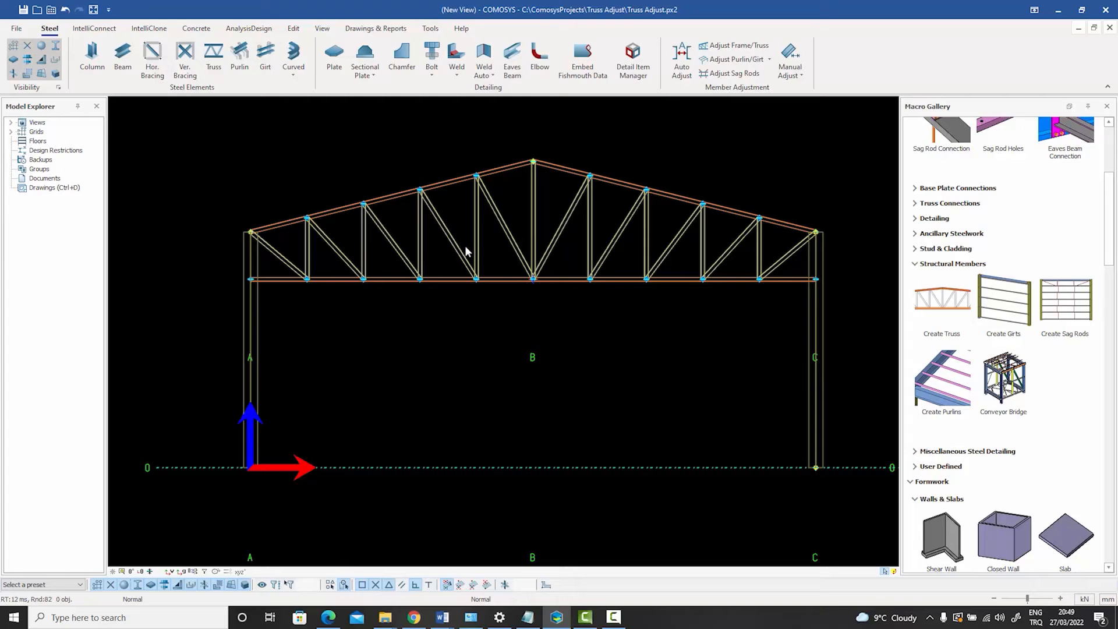
{"action": "scroll", "coordinate": [307, 224], "scroll_direction": "up", "scroll_amount": 5}
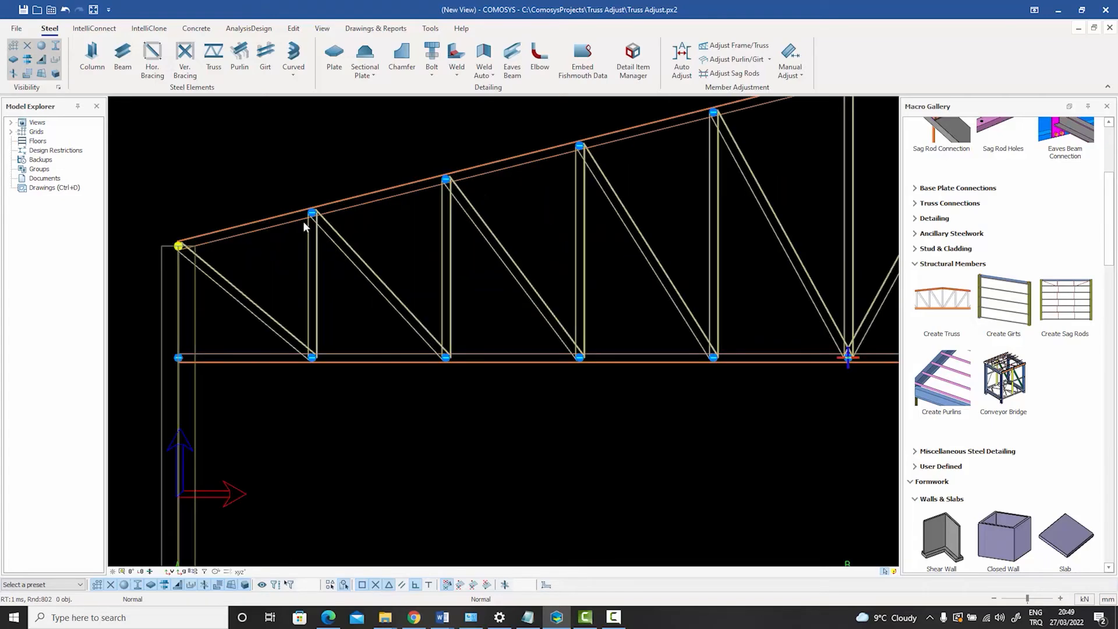
{"action": "middle_click_drag", "start_coordinate": [313, 256], "coordinate": [365, 180]}
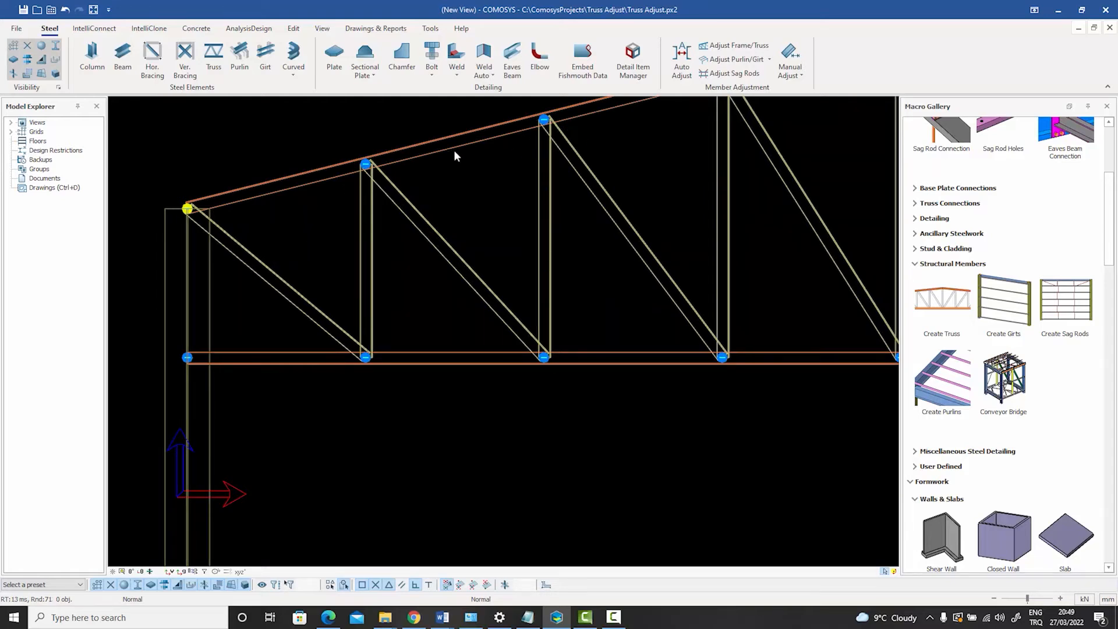
{"action": "scroll", "coordinate": [378, 166], "scroll_direction": "up", "scroll_amount": 3}
{"action": "scroll", "coordinate": [376, 166], "scroll_direction": "up", "scroll_amount": 3}
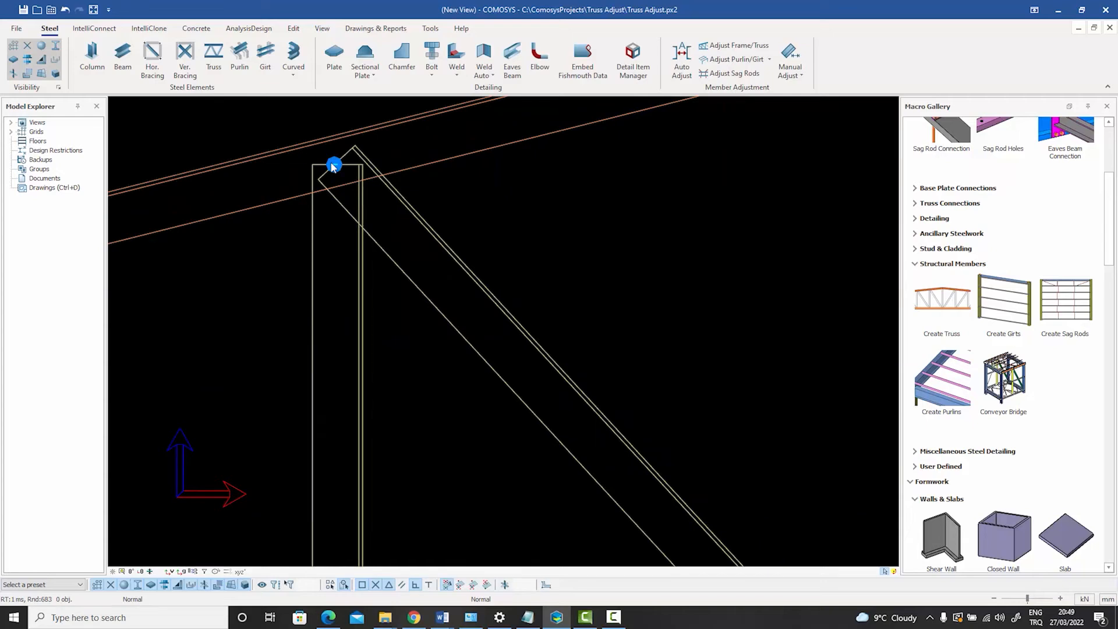
{"action": "scroll", "coordinate": [334, 164], "scroll_direction": "down", "scroll_amount": 5}
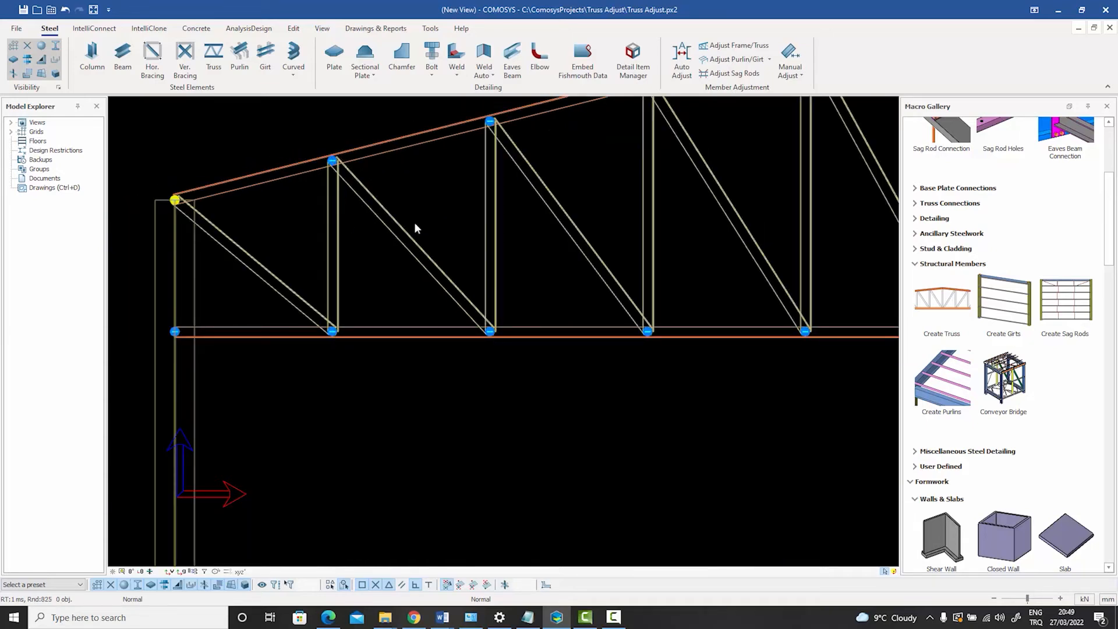
{"action": "middle_click_drag", "start_coordinate": [400, 210], "coordinate": [423, 282]}
{"action": "scroll", "coordinate": [382, 239], "scroll_direction": "up", "scroll_amount": 5}
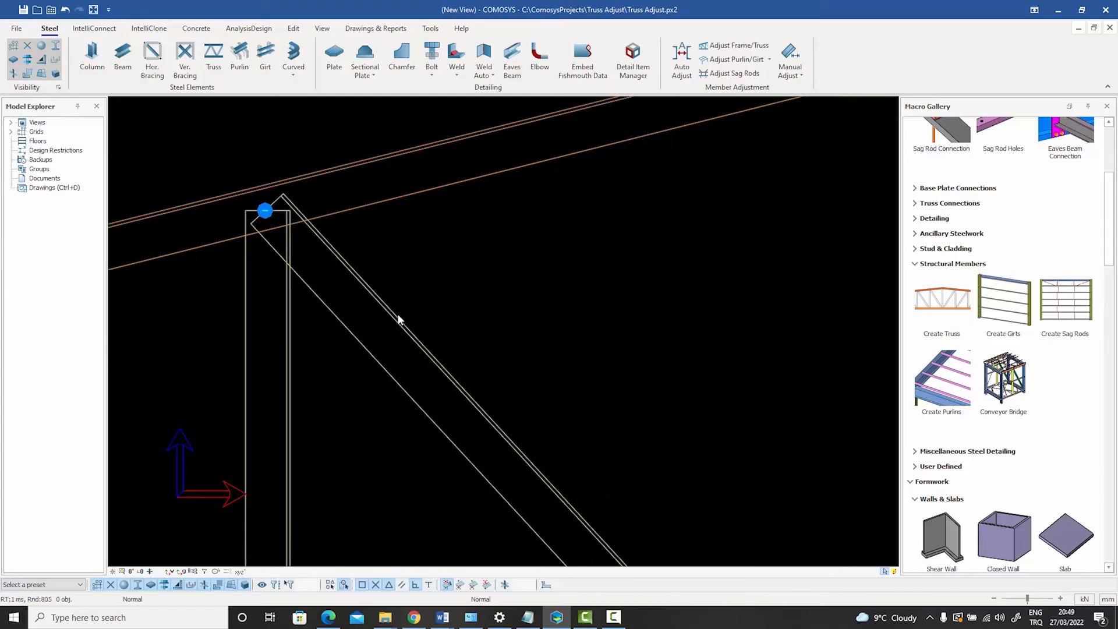
Draw the gravity lines of the top chord, vertical and diagonal meeting at the first interior upper joint and check their intersection.
{"action": "left_click_drag", "start_coordinate": [433, 343], "coordinate": [289, 300]}
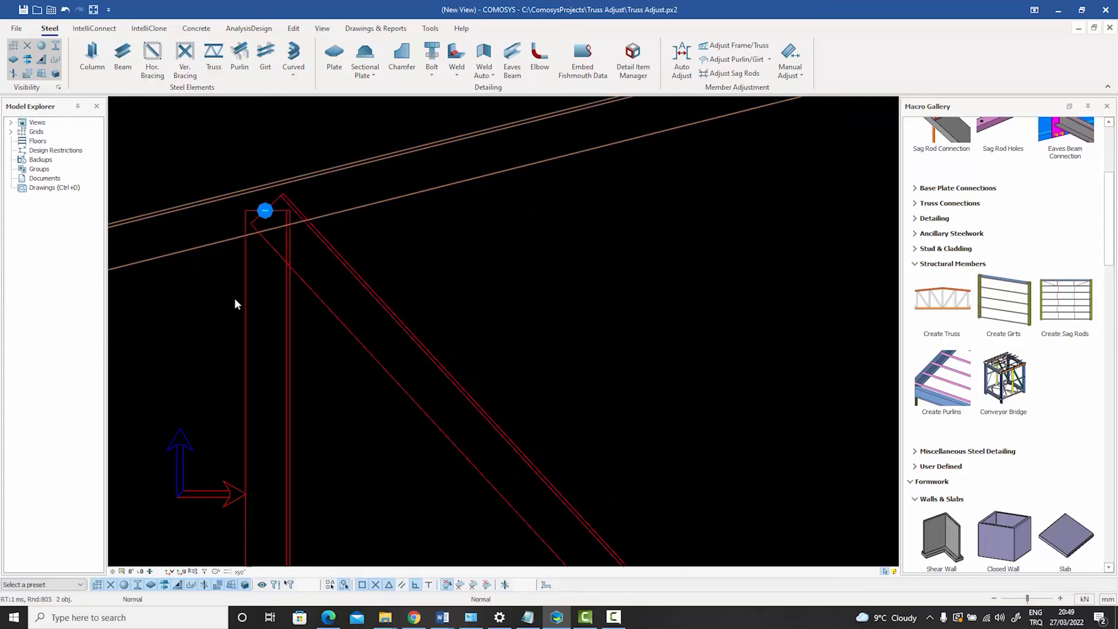
{"action": "left_click", "coordinate": [366, 206]}
{"action": "left_click", "coordinate": [799, 76]}
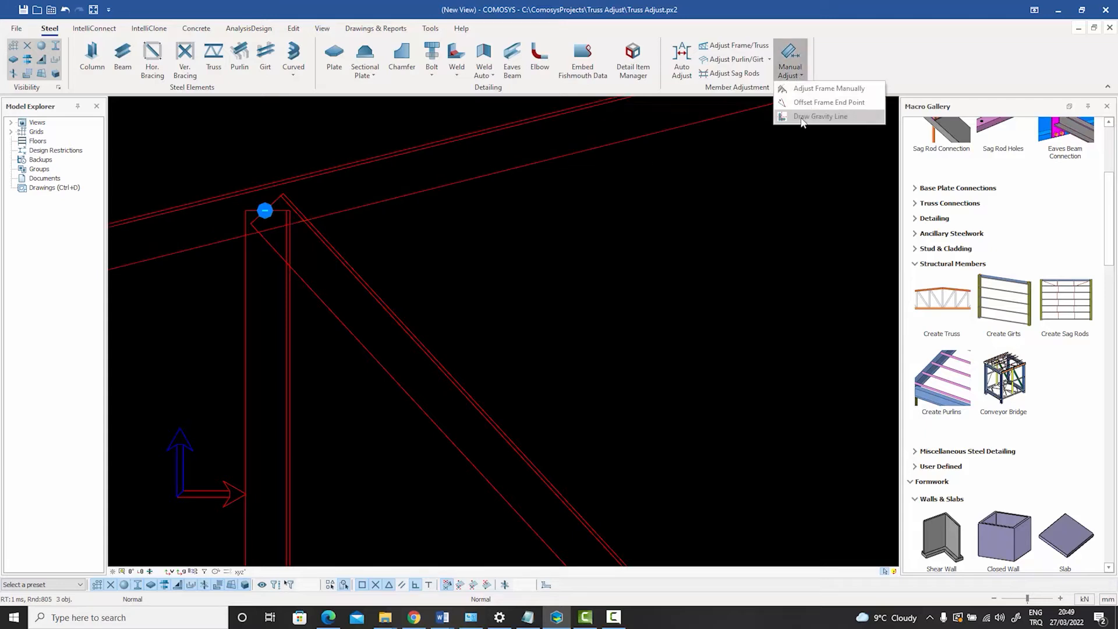
{"action": "left_click", "coordinate": [792, 116]}
{"action": "left_click", "coordinate": [122, 40]}
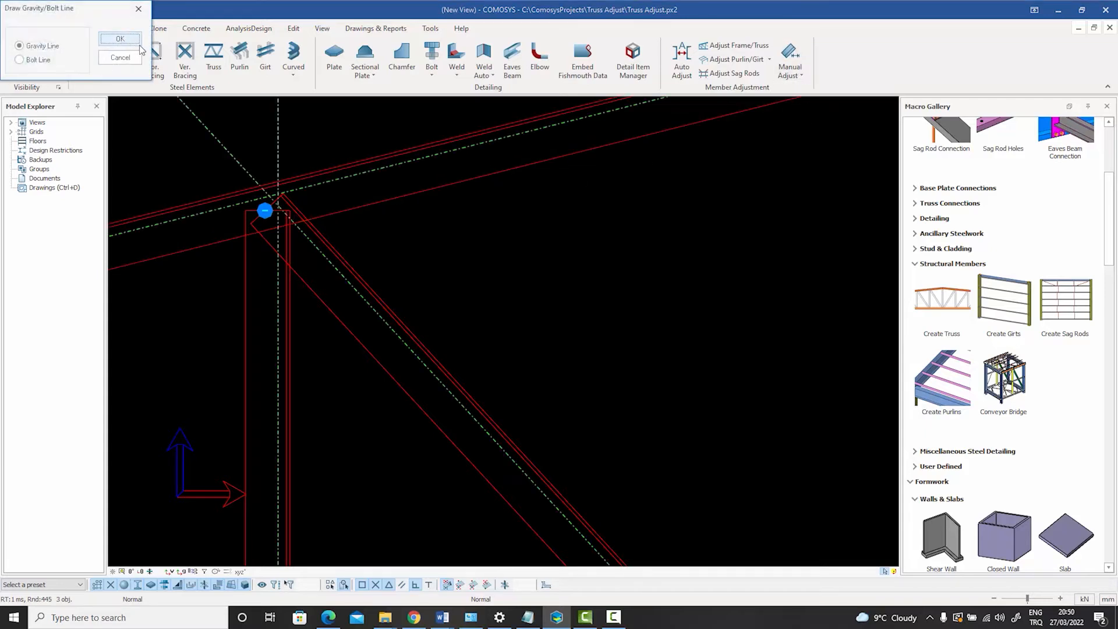
{"action": "middle_click_drag", "start_coordinate": [280, 207], "coordinate": [411, 271]}
{"action": "scroll", "coordinate": [411, 271], "scroll_direction": "up", "scroll_amount": 5}
{"action": "scroll", "coordinate": [411, 271], "scroll_direction": "down", "scroll_amount": 5}
{"action": "scroll", "coordinate": [432, 270], "scroll_direction": "down", "scroll_amount": 3}
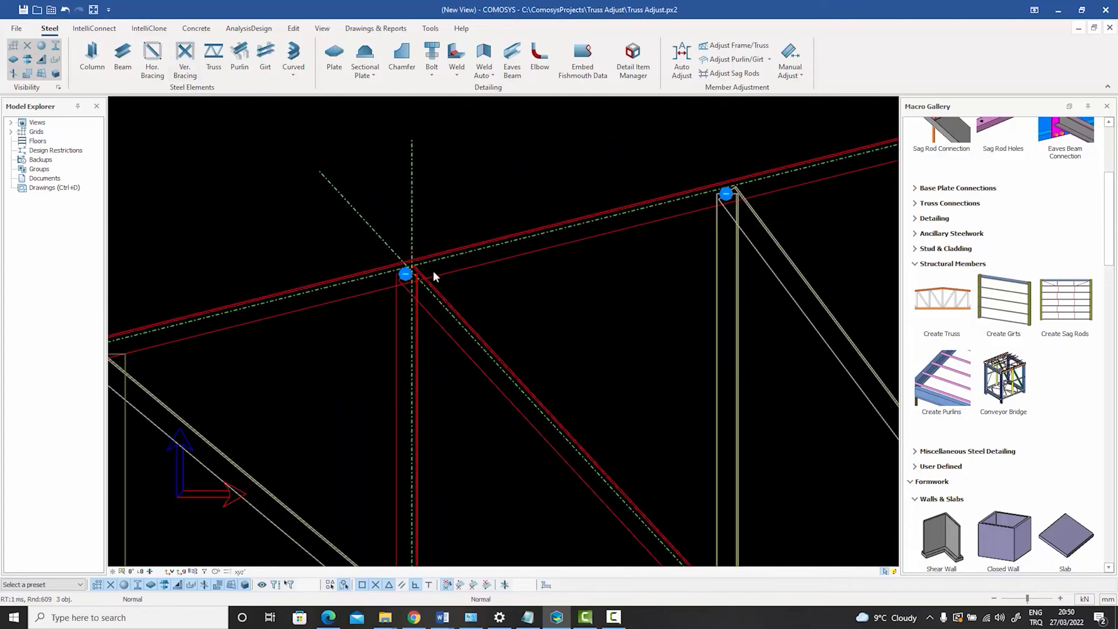
{"action": "scroll", "coordinate": [436, 262], "scroll_direction": "up", "scroll_amount": 3}
Remove the gravity lines of the top chord, diagonal and vertical at the first interior upper joint.
{"action": "left_click", "coordinate": [453, 246]}
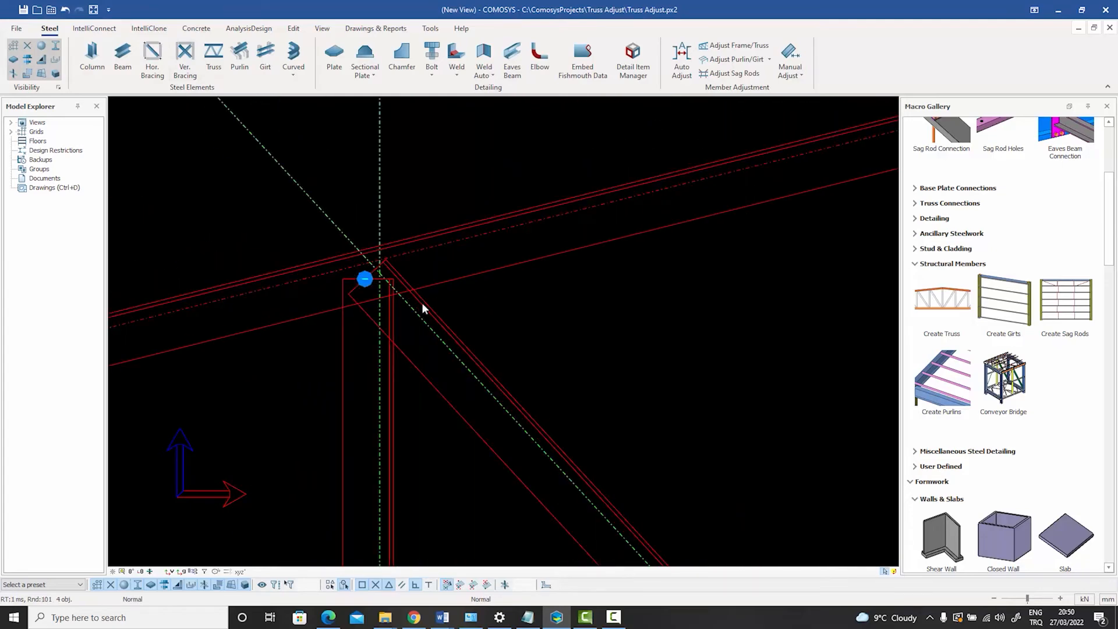
{"action": "left_click", "coordinate": [418, 314]}
{"action": "left_click", "coordinate": [380, 346]}
{"action": "key", "text": "Escape"}
Run Auto Adjust on all of the truss's verticals and diagonals with the existing settings.
{"action": "scroll", "coordinate": [486, 319], "scroll_direction": "down", "scroll_amount": 10}
{"action": "middle_click_drag", "start_coordinate": [798, 350], "coordinate": [741, 342]}
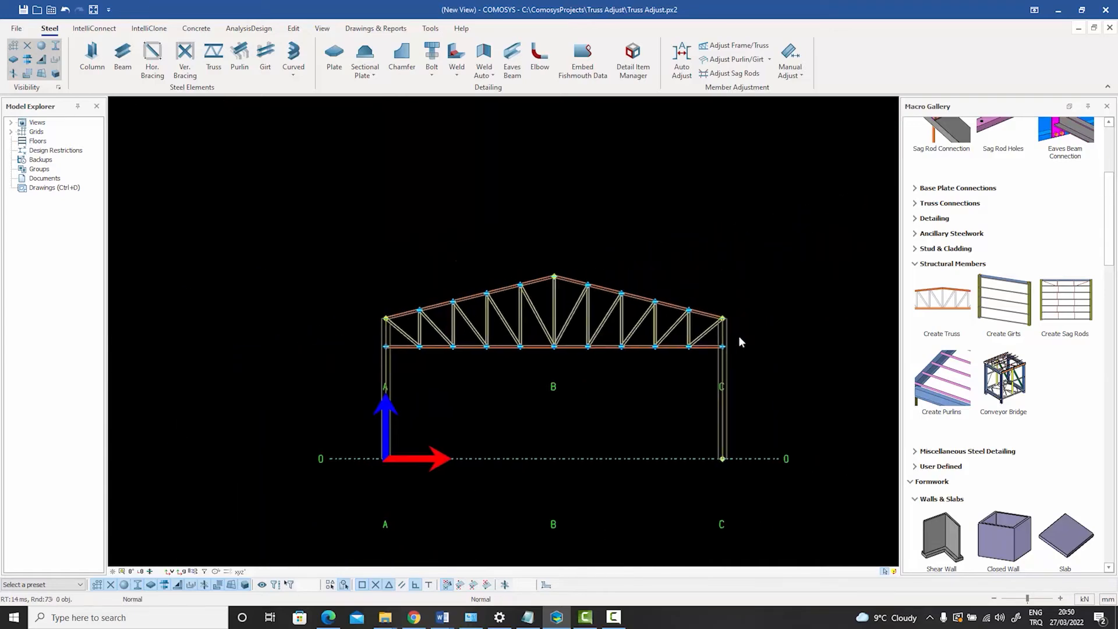
{"action": "left_click_drag", "start_coordinate": [709, 336], "coordinate": [398, 336]}
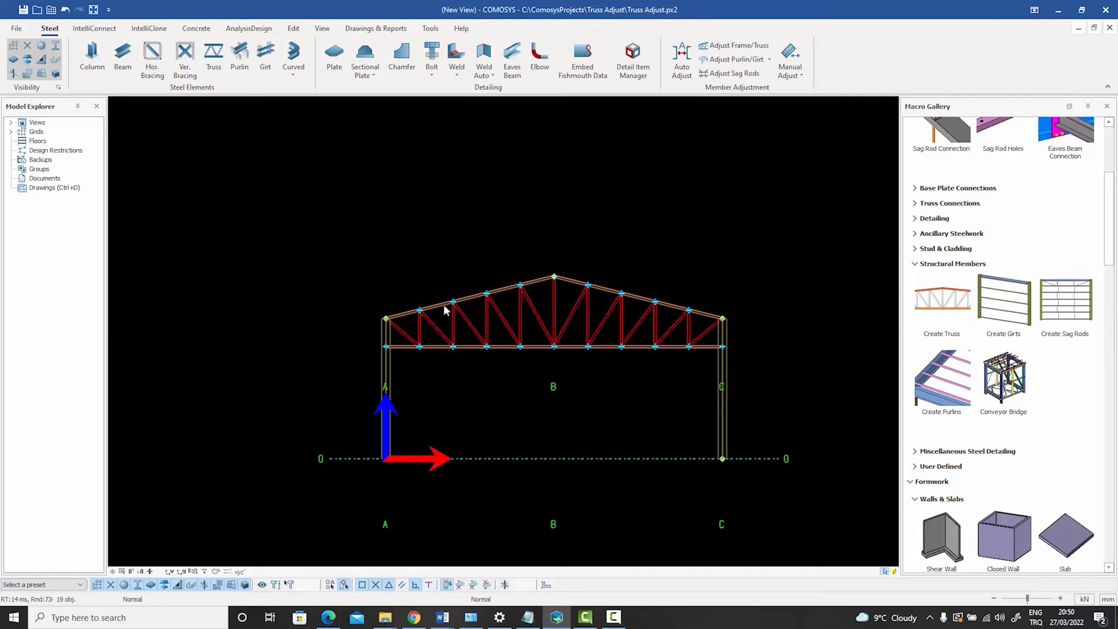
{"action": "left_click", "coordinate": [685, 74]}
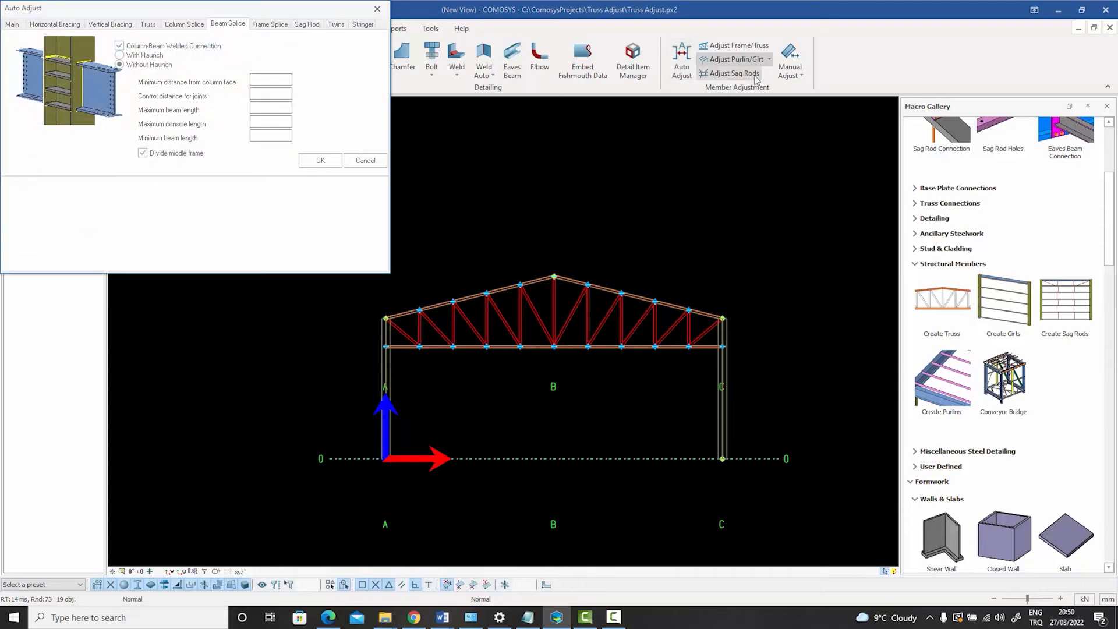
{"action": "left_click_drag", "start_coordinate": [140, 7], "coordinate": [787, 12]}
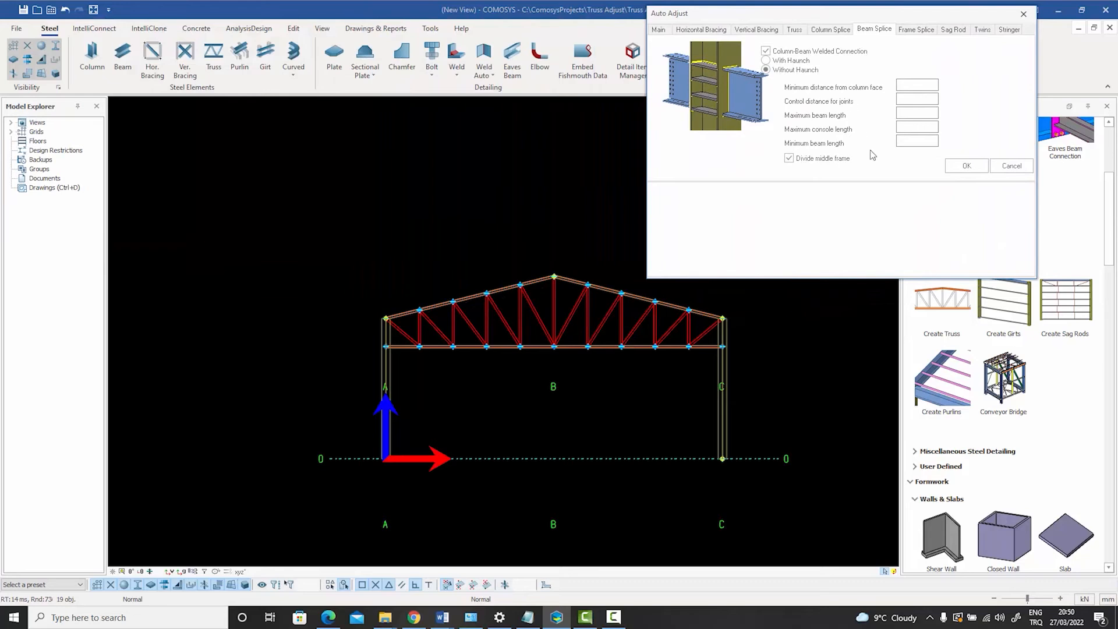
{"action": "left_click", "coordinate": [965, 166]}
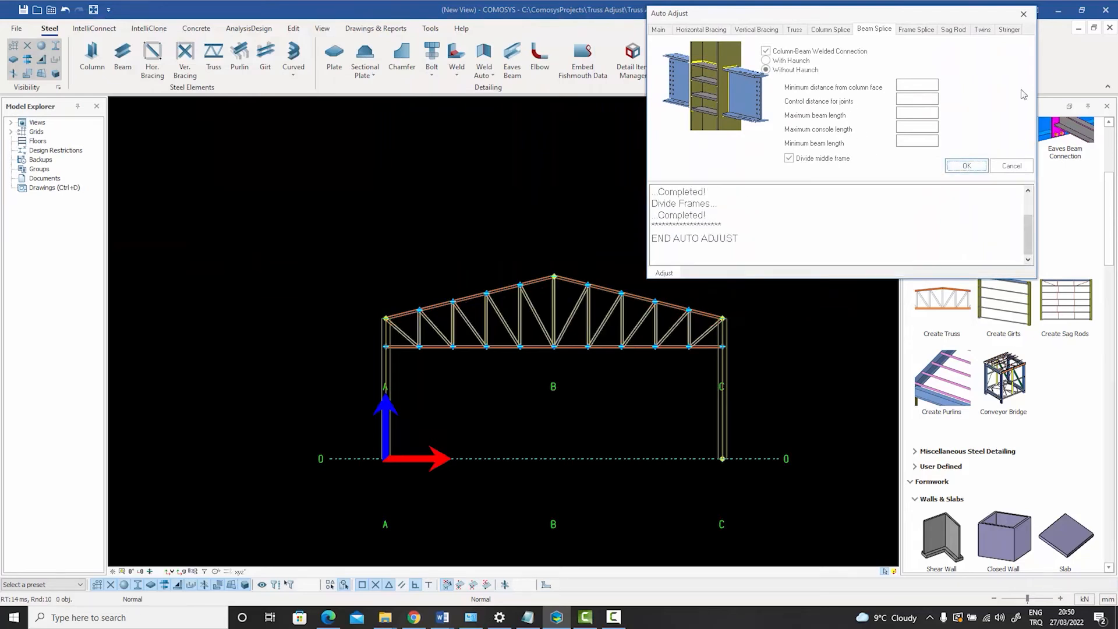
{"action": "left_click", "coordinate": [1023, 14]}
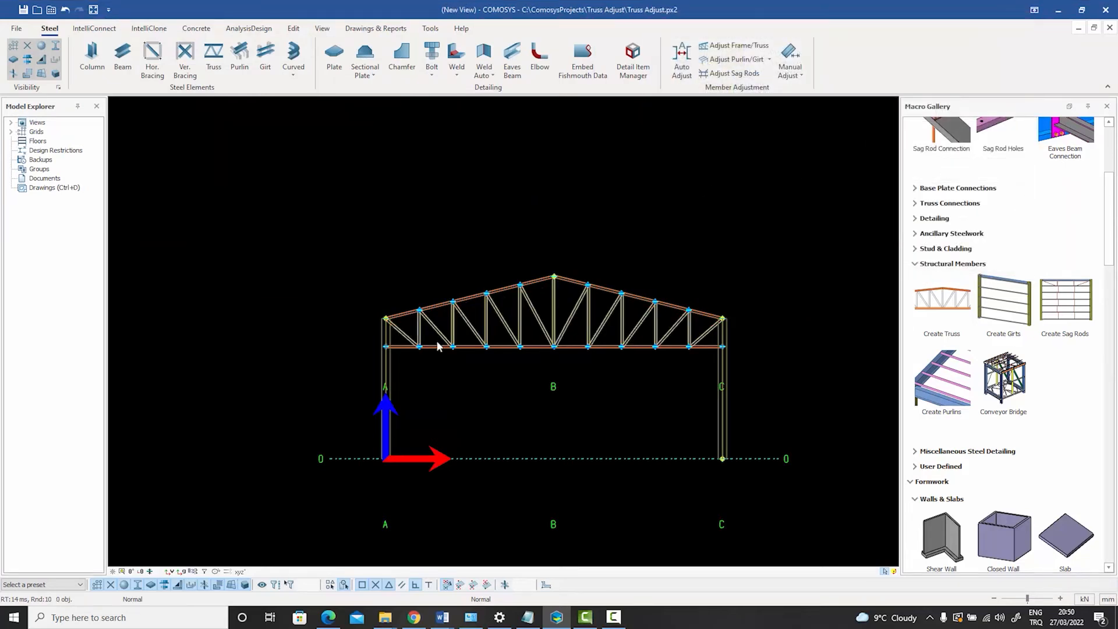
Check the geometry offsets in the profile settings of the second diagonal and the first interior vertical.
{"action": "scroll", "coordinate": [436, 340], "scroll_direction": "up", "scroll_amount": 5}
{"action": "scroll", "coordinate": [413, 320], "scroll_direction": "up", "scroll_amount": 2}
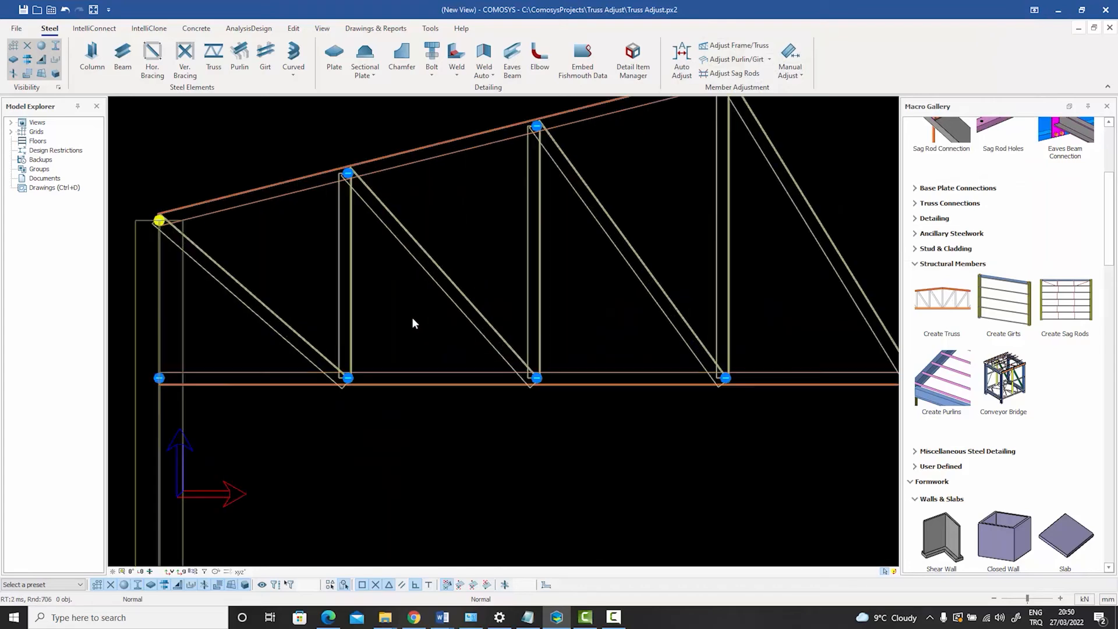
{"action": "double_click", "coordinate": [425, 272]}
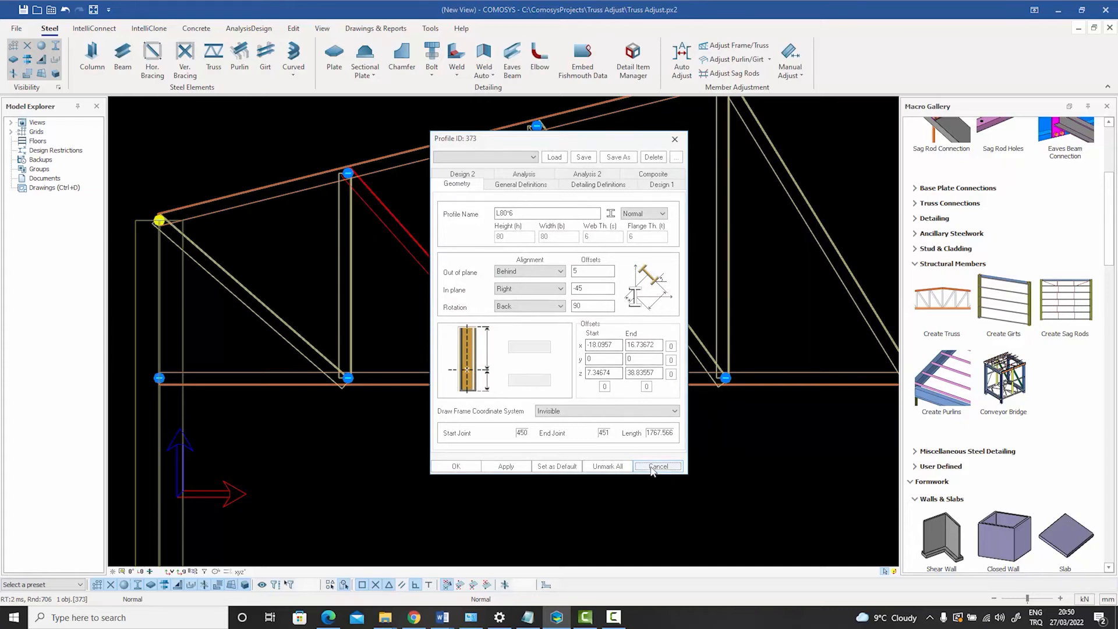
{"action": "left_click", "coordinate": [657, 466]}
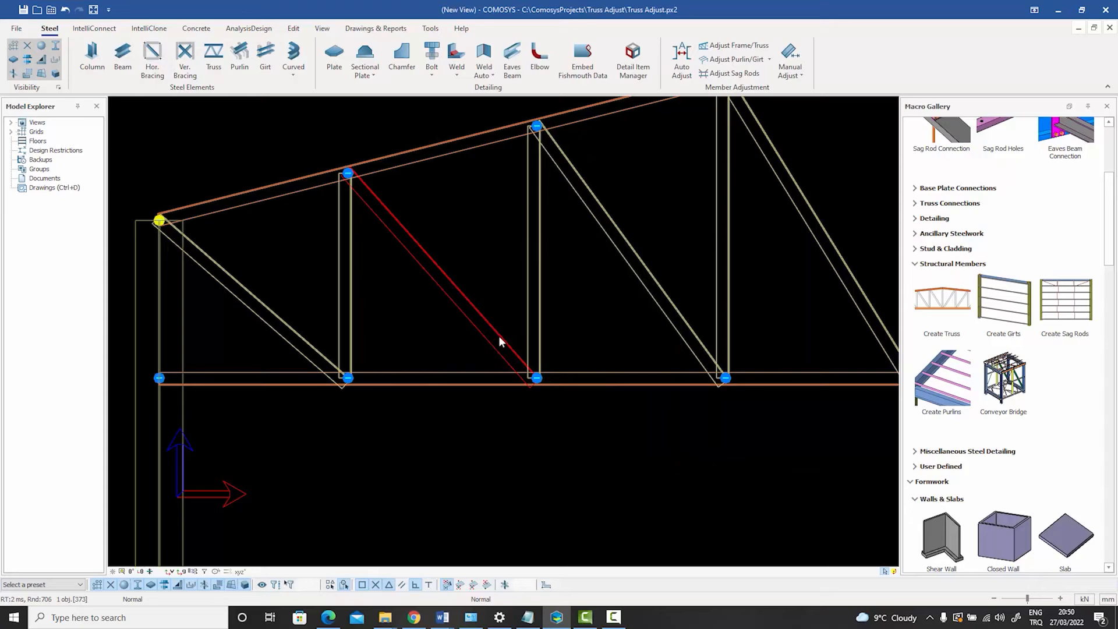
{"action": "double_click", "coordinate": [349, 282]}
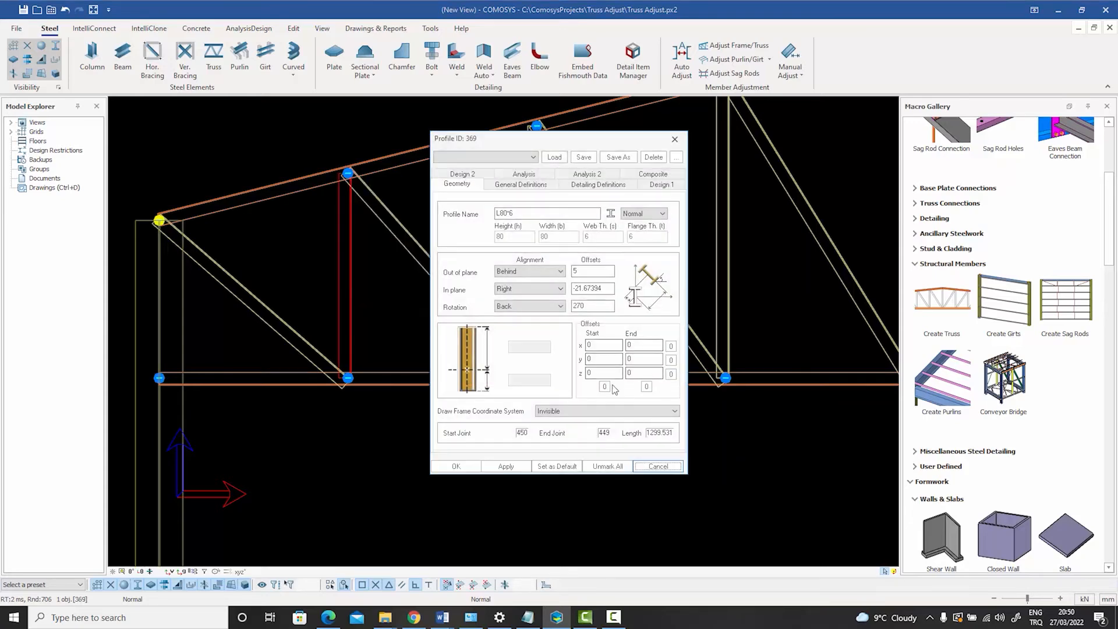
{"action": "left_click", "coordinate": [655, 467]}
Draw gravity lines for the members of the truss half between grids A and B.
{"action": "middle_click_drag", "start_coordinate": [511, 276], "coordinate": [469, 341]}
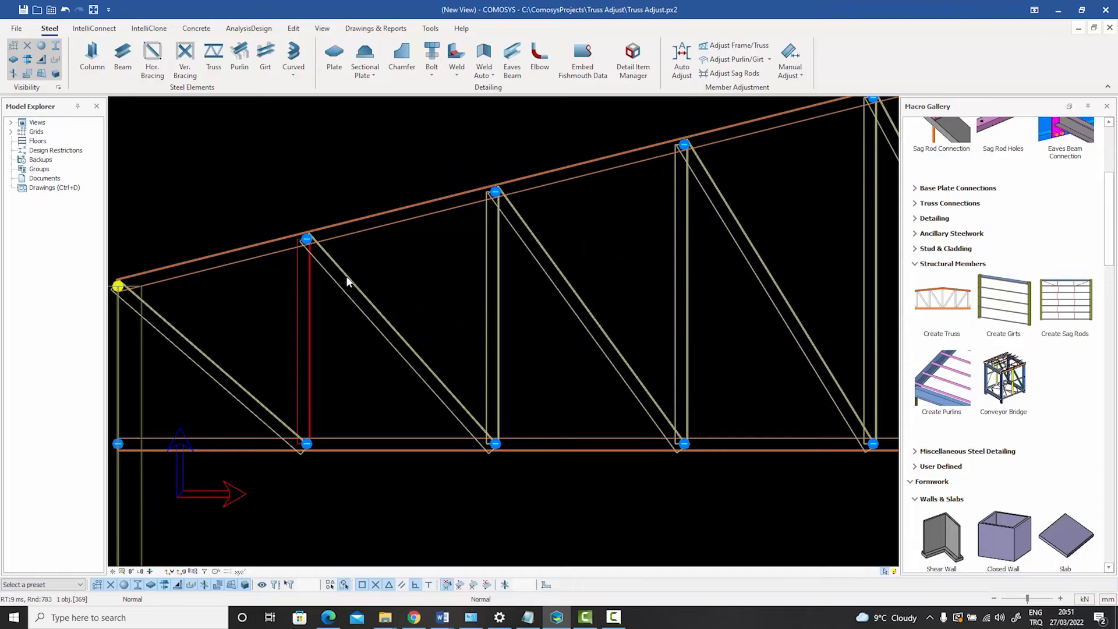
{"action": "scroll", "coordinate": [348, 281], "scroll_direction": "down", "scroll_amount": 5}
{"action": "left_click_drag", "start_coordinate": [545, 370], "coordinate": [219, 184]}
{"action": "left_click", "coordinate": [790, 64]}
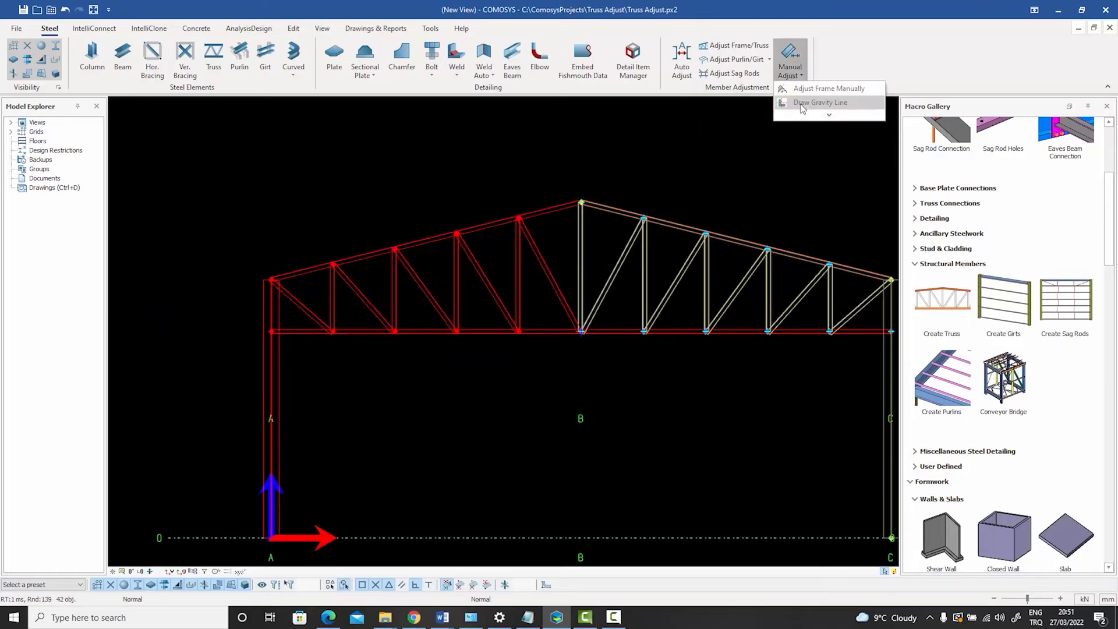
{"action": "left_click", "coordinate": [801, 102]}
{"action": "left_click", "coordinate": [120, 39]}
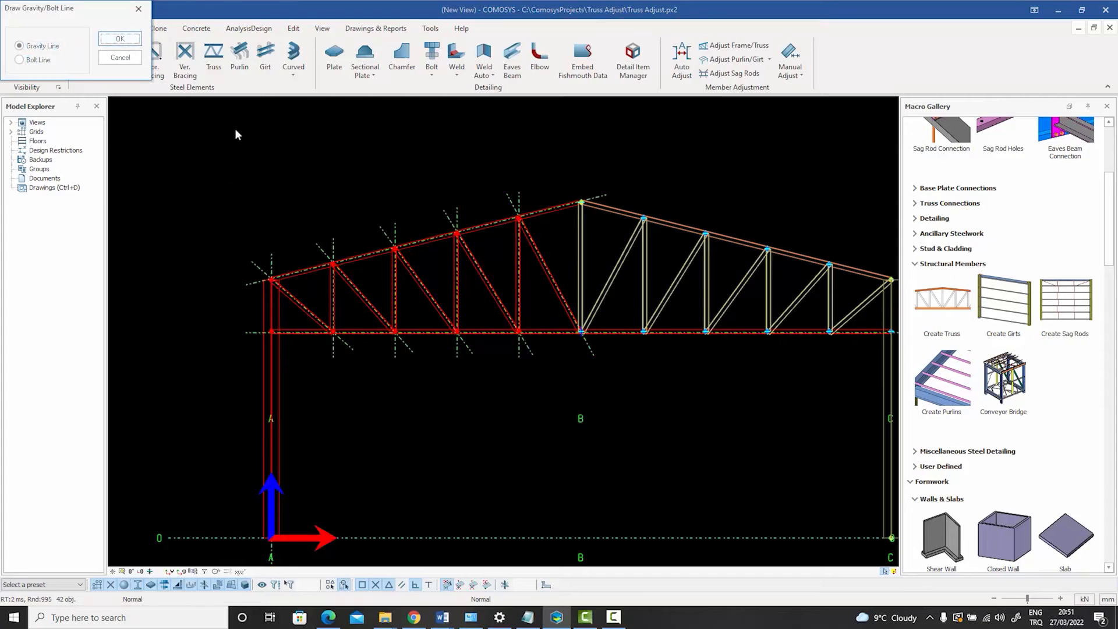
{"action": "left_click", "coordinate": [105, 57]}
Examine the intersection of the chord, vertical and diagonal gravity lines at the first interior upper joint.
{"action": "scroll", "coordinate": [326, 259], "scroll_direction": "up", "scroll_amount": 6}
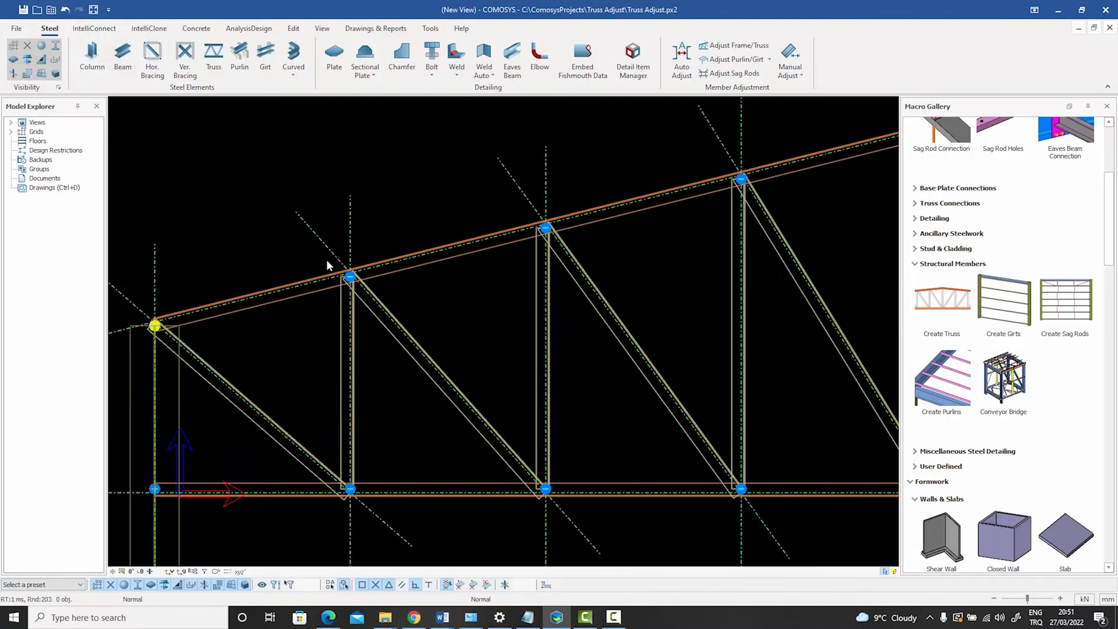
{"action": "scroll", "coordinate": [382, 308], "scroll_direction": "up", "scroll_amount": 4}
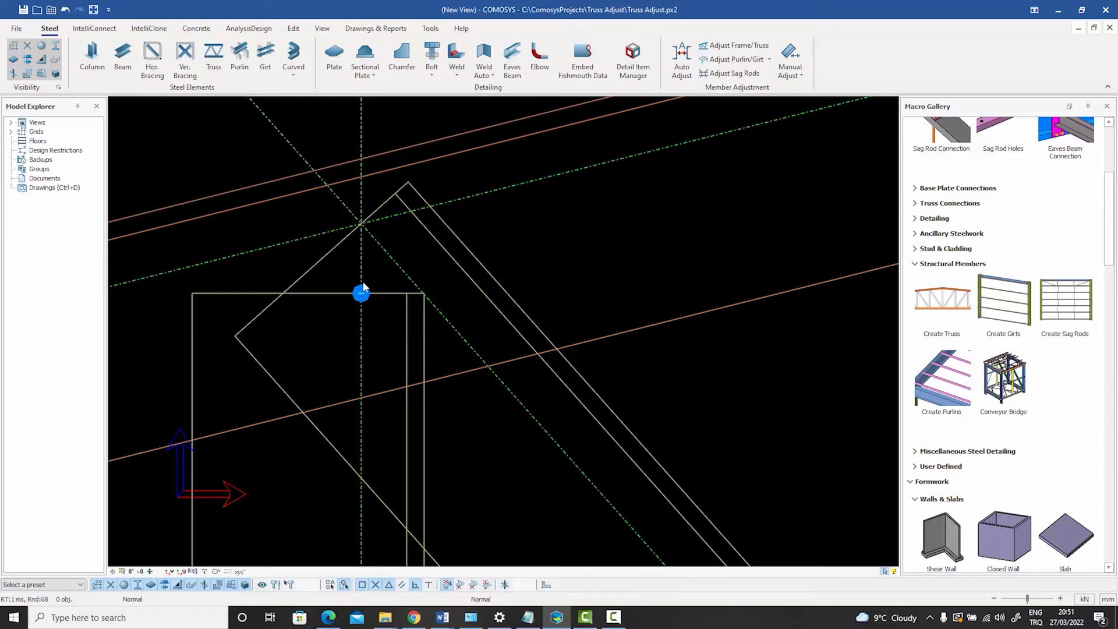
{"action": "scroll", "coordinate": [361, 291], "scroll_direction": "down", "scroll_amount": 5}
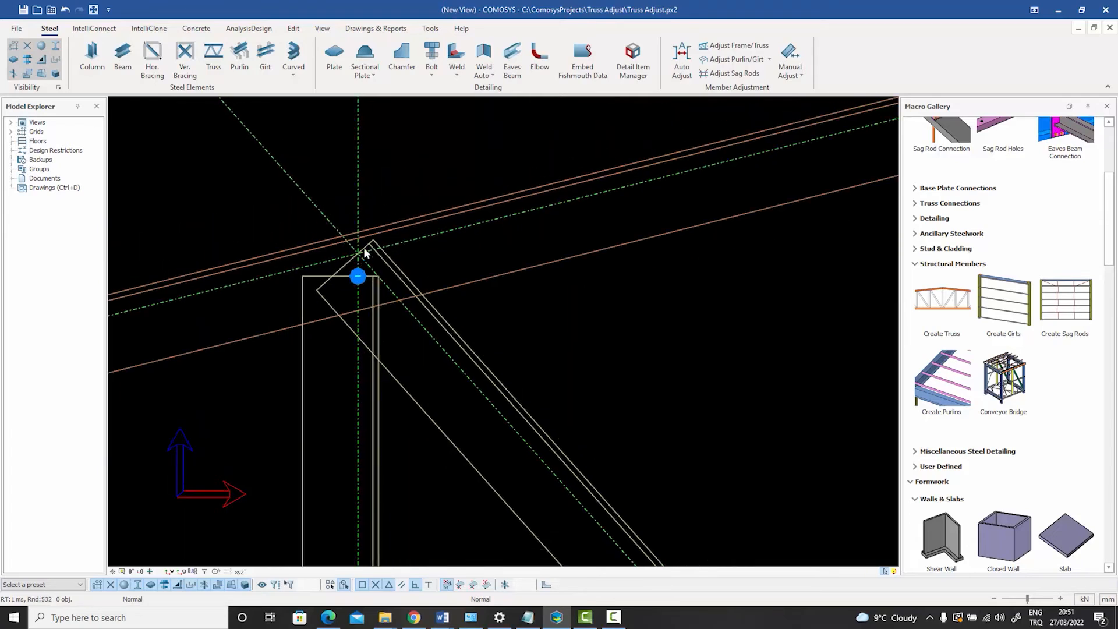
{"action": "scroll", "coordinate": [355, 263], "scroll_direction": "up", "scroll_amount": 2}
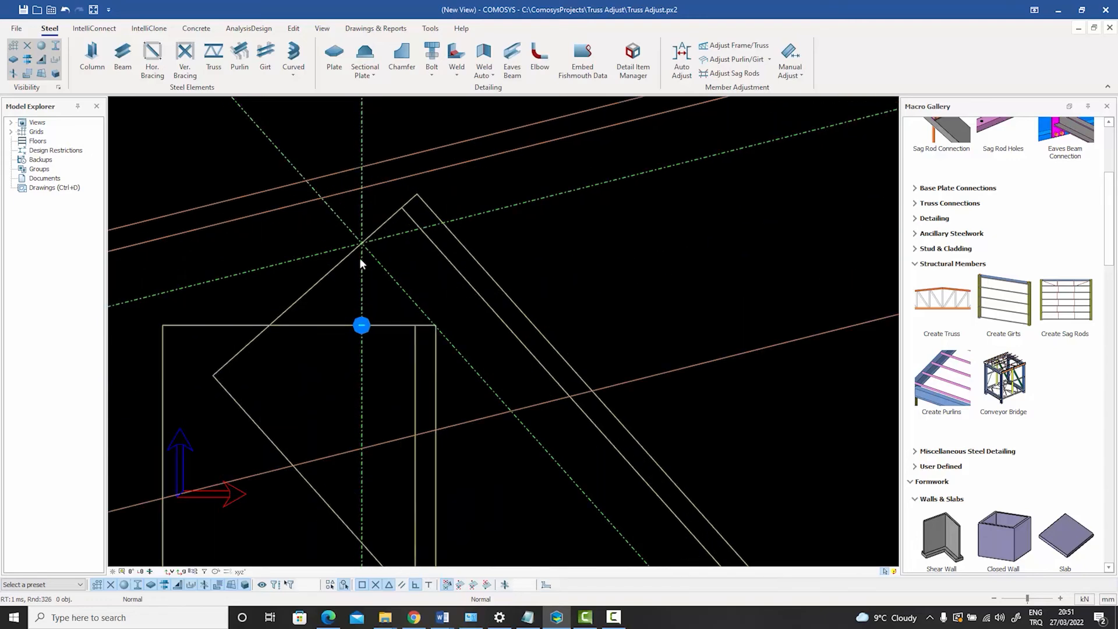
Examine the intersections of the chord, vertical and diagonal gravity lines at the interior joints along the truss's lower and upper chords.
{"action": "scroll", "coordinate": [359, 249], "scroll_direction": "up", "scroll_amount": 1}
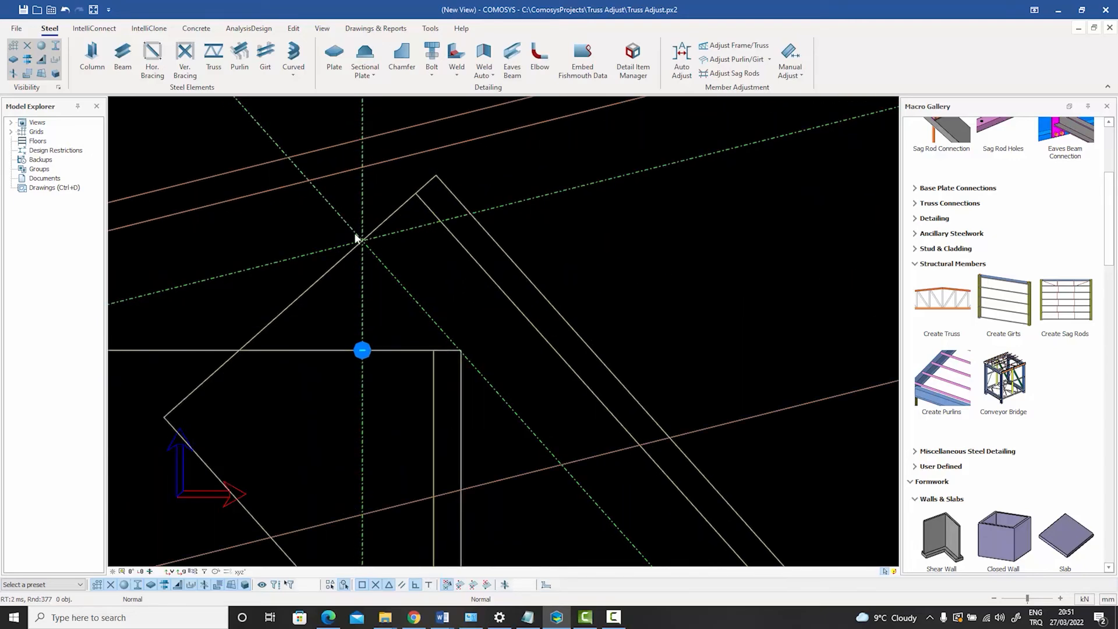
{"action": "scroll", "coordinate": [358, 227], "scroll_direction": "down", "scroll_amount": 4}
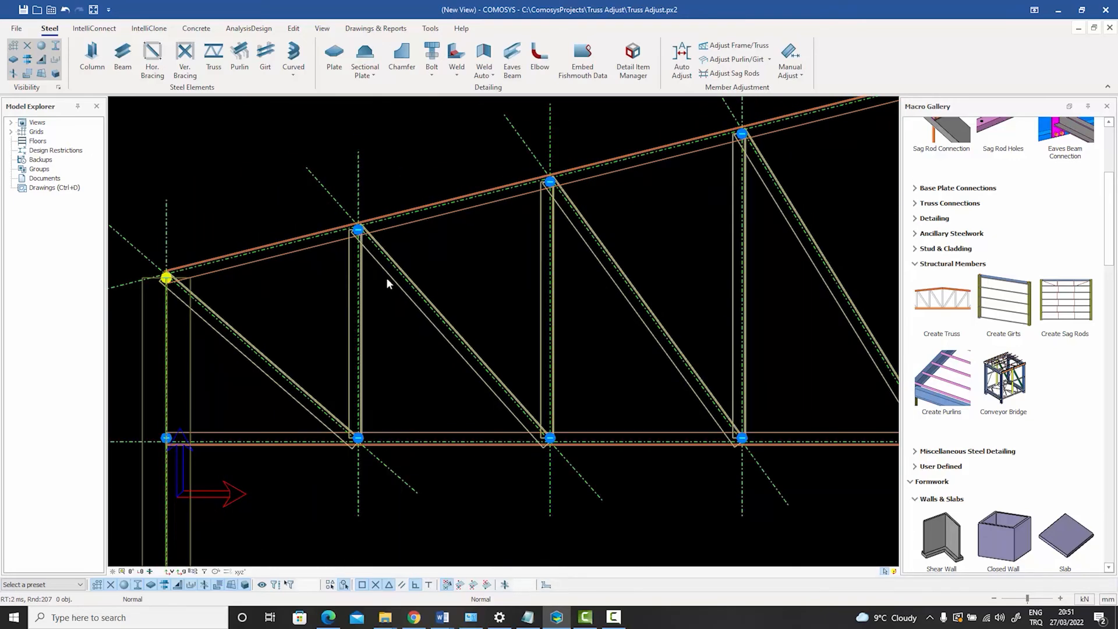
{"action": "middle_click_drag", "start_coordinate": [386, 277], "coordinate": [332, 194]}
{"action": "scroll", "coordinate": [502, 357], "scroll_direction": "up", "scroll_amount": 5}
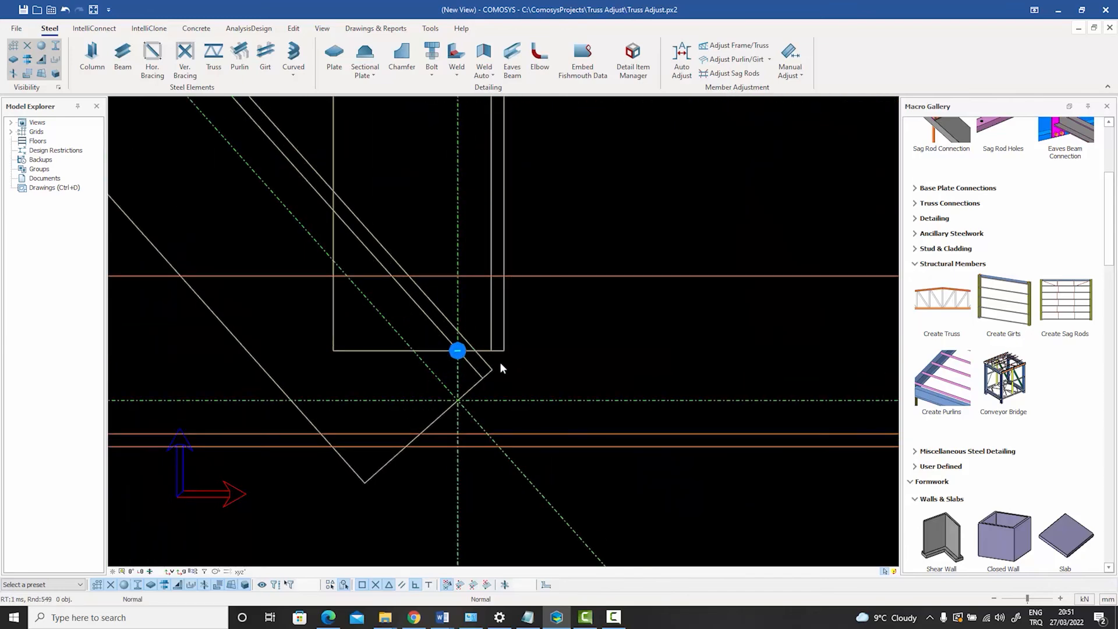
{"action": "scroll", "coordinate": [470, 390], "scroll_direction": "down", "scroll_amount": 2}
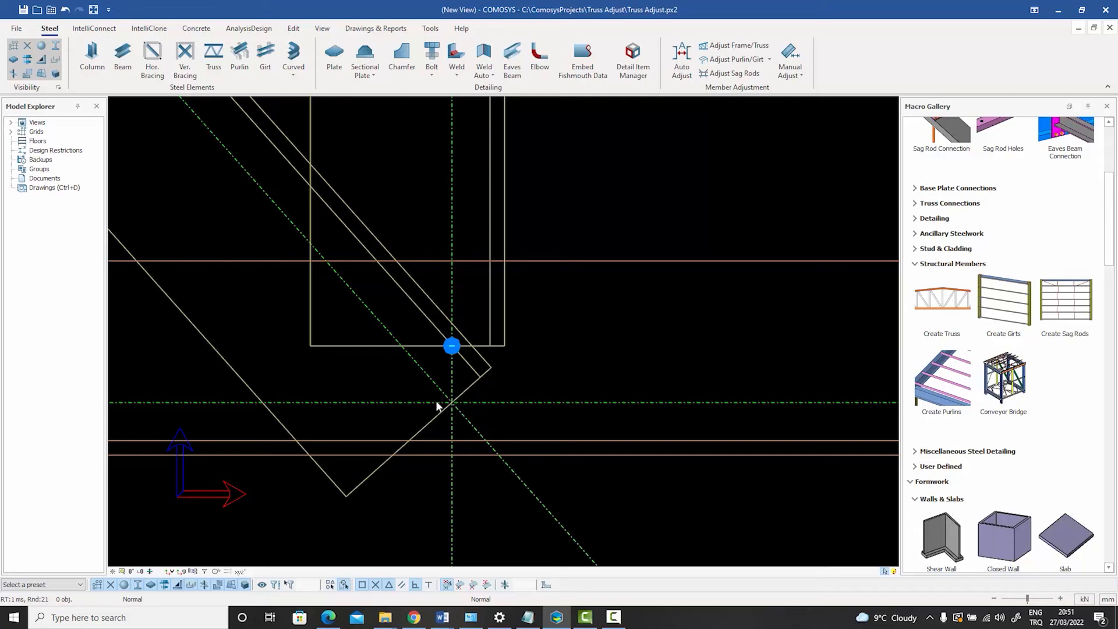
{"action": "scroll", "coordinate": [487, 407], "scroll_direction": "down", "scroll_amount": 4}
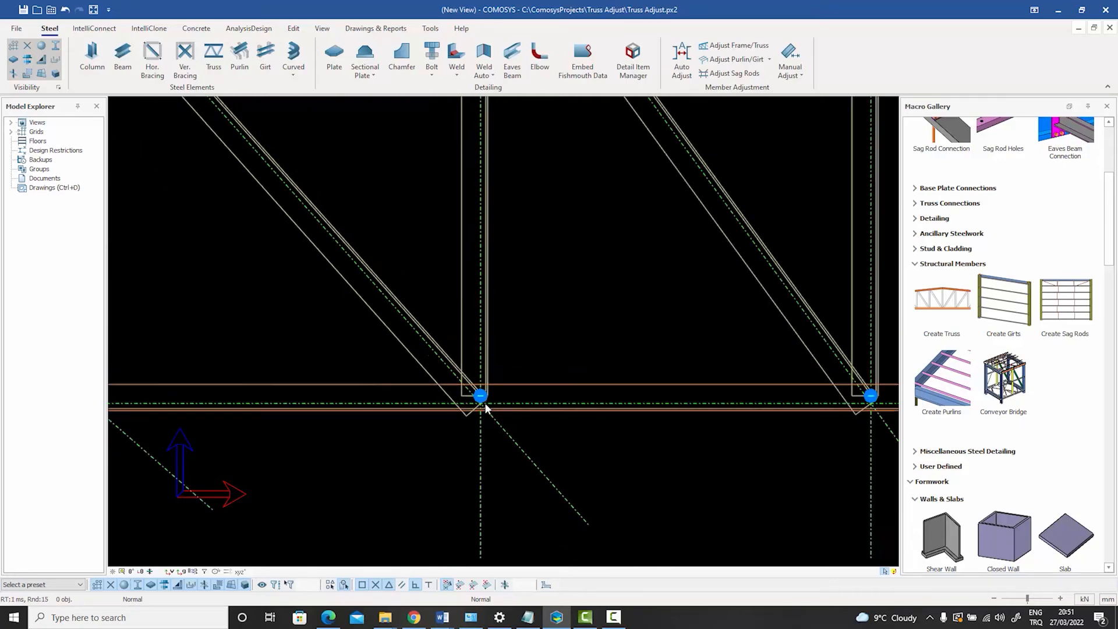
{"action": "scroll", "coordinate": [547, 407], "scroll_direction": "up", "scroll_amount": 4}
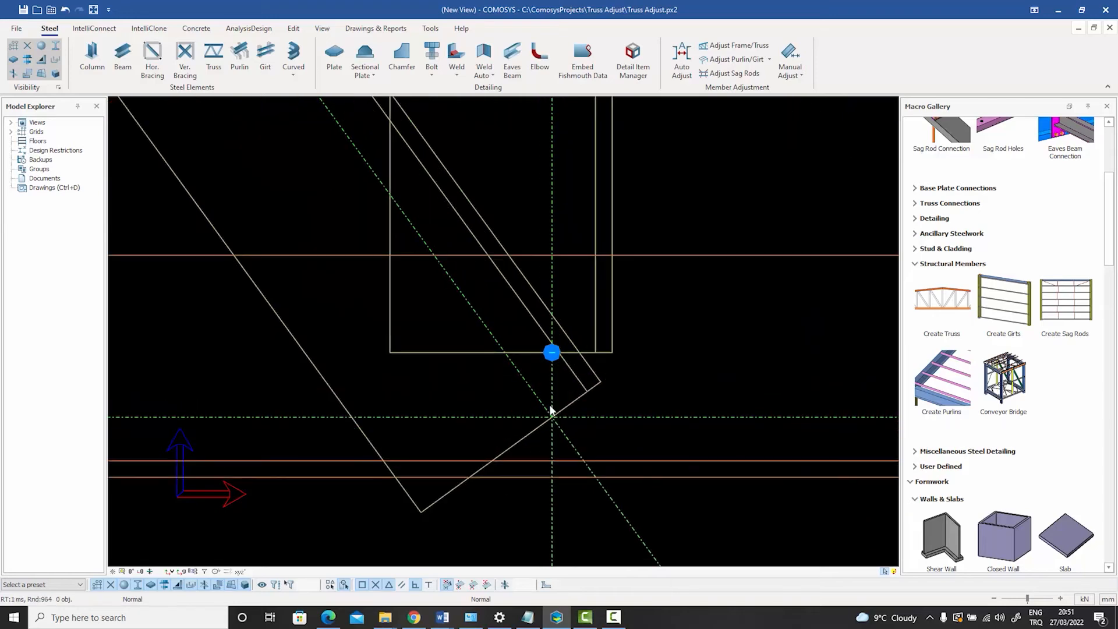
{"action": "scroll", "coordinate": [555, 416], "scroll_direction": "down", "scroll_amount": 4}
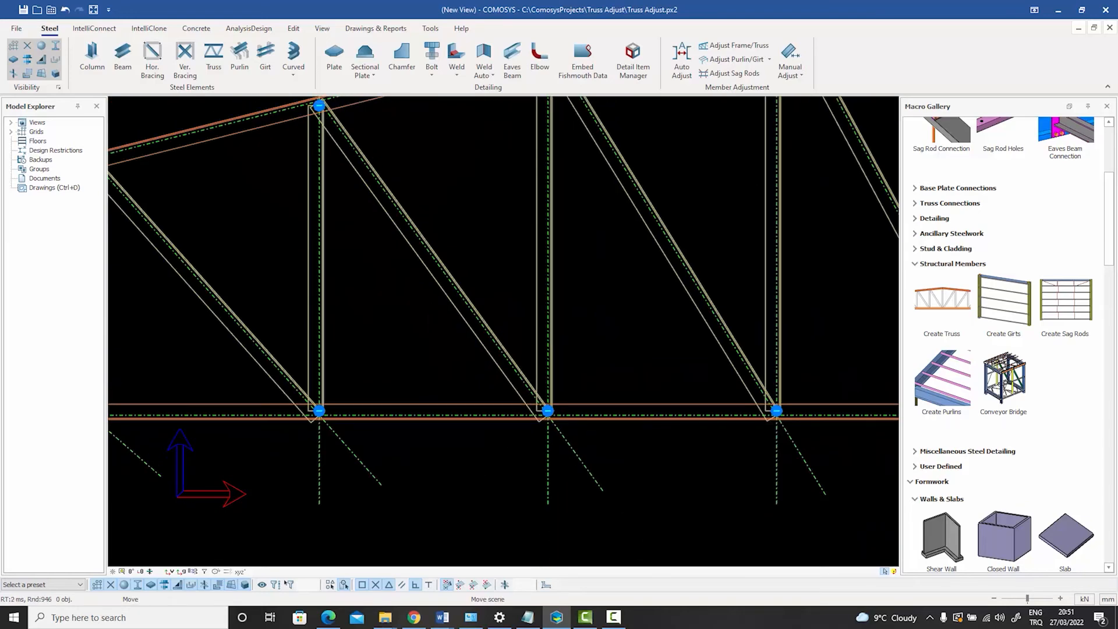
{"action": "middle_click_drag", "start_coordinate": [358, 160], "coordinate": [358, 282]}
{"action": "scroll", "coordinate": [327, 232], "scroll_direction": "up", "scroll_amount": 4}
{"action": "scroll", "coordinate": [328, 231], "scroll_direction": "up", "scroll_amount": 2}
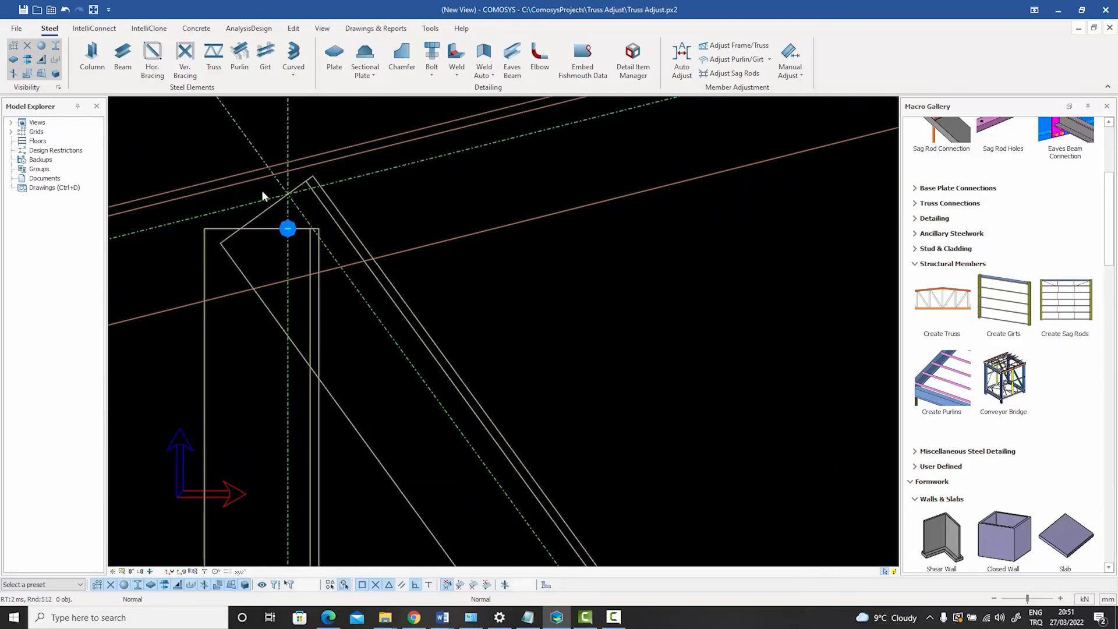
{"action": "scroll", "coordinate": [328, 215], "scroll_direction": "down", "scroll_amount": 5}
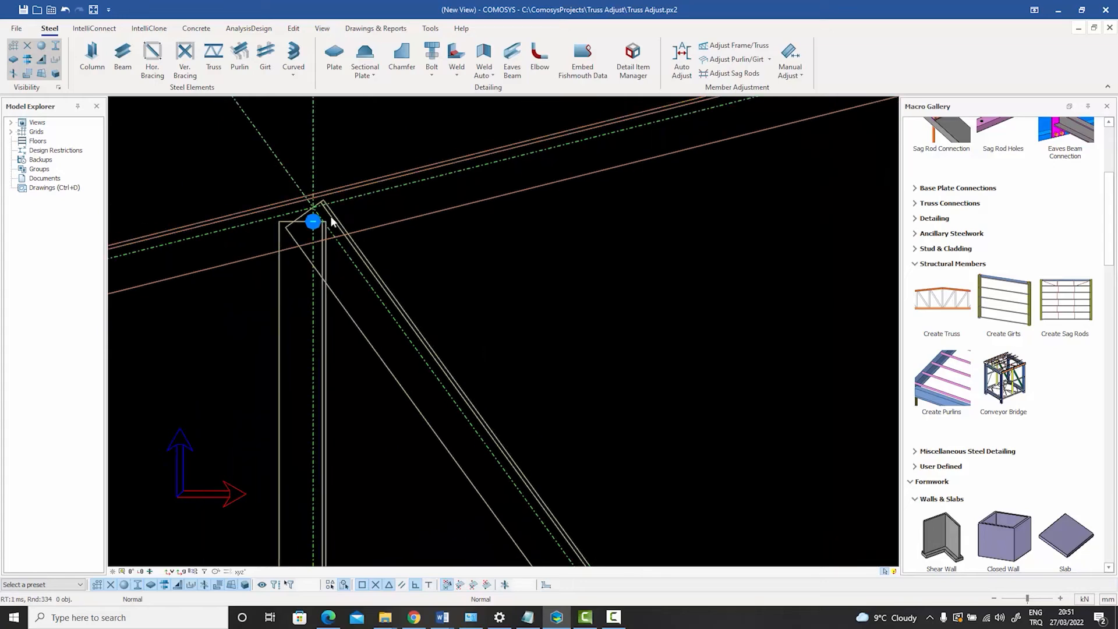
Check the alignment and start and end offsets in the geometry settings of the second diagonal's profile.
{"action": "scroll", "coordinate": [373, 267], "scroll_direction": "up", "scroll_amount": 4}
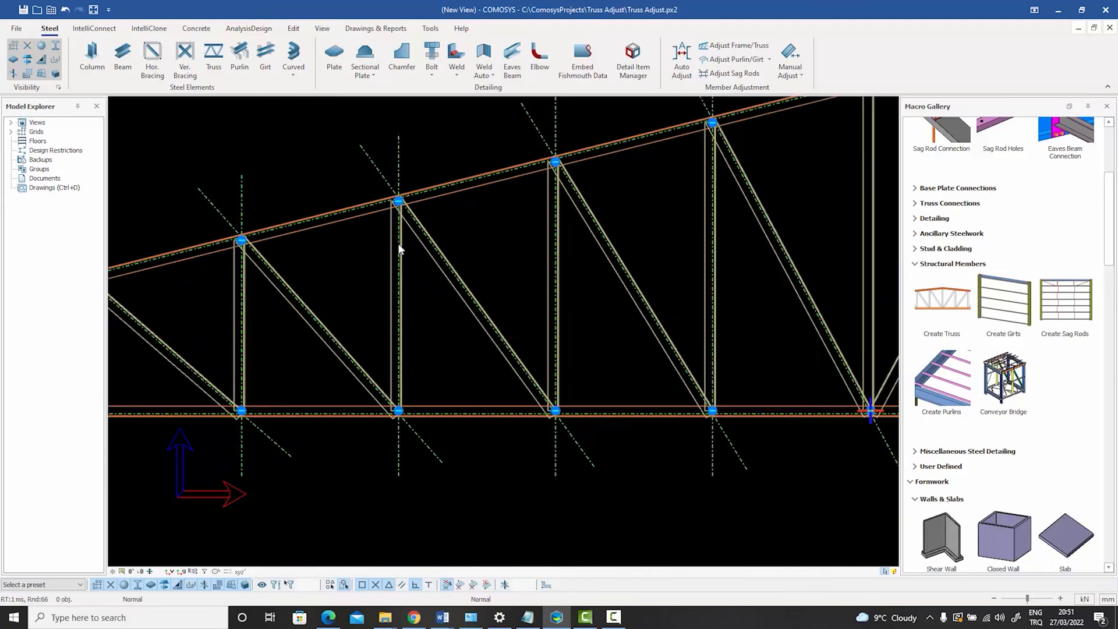
{"action": "scroll", "coordinate": [331, 257], "scroll_direction": "up", "scroll_amount": 2}
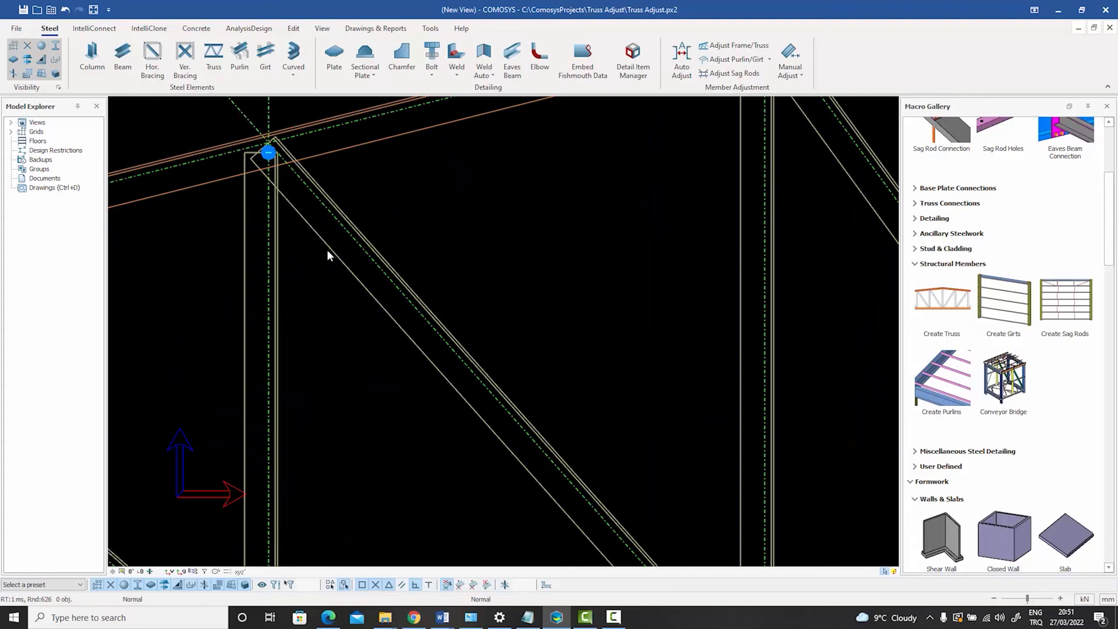
{"action": "double_click", "coordinate": [330, 248]}
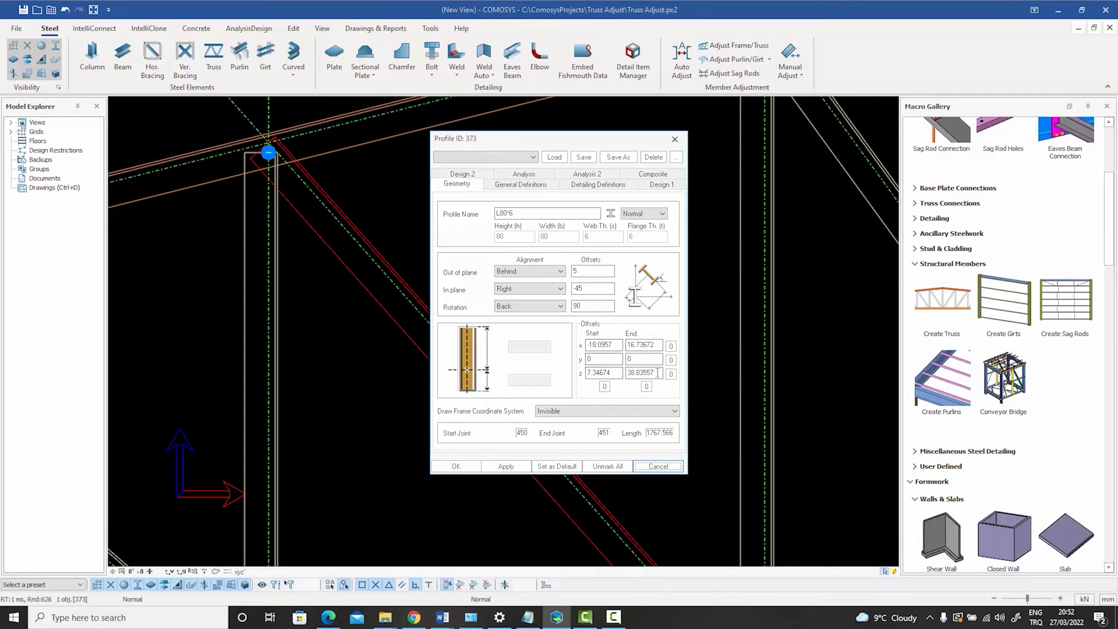
{"action": "left_click", "coordinate": [658, 466]}
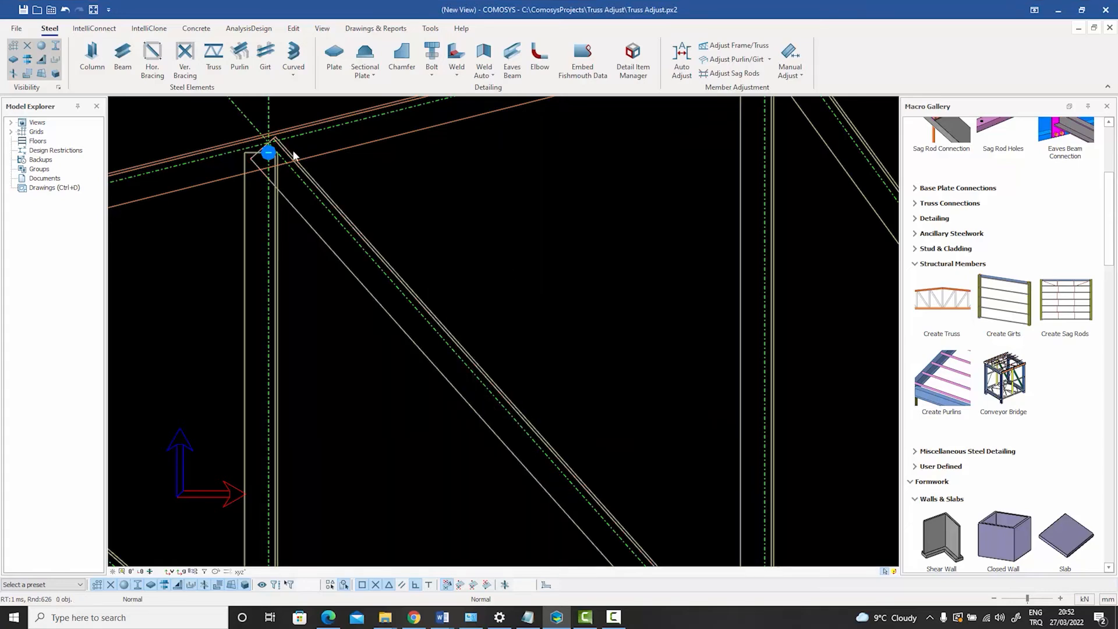
Compare the gravity lines at the first interior upper joint in the line, solid and wireframe displays of the truss.
{"action": "scroll", "coordinate": [262, 146], "scroll_direction": "up", "scroll_amount": 3}
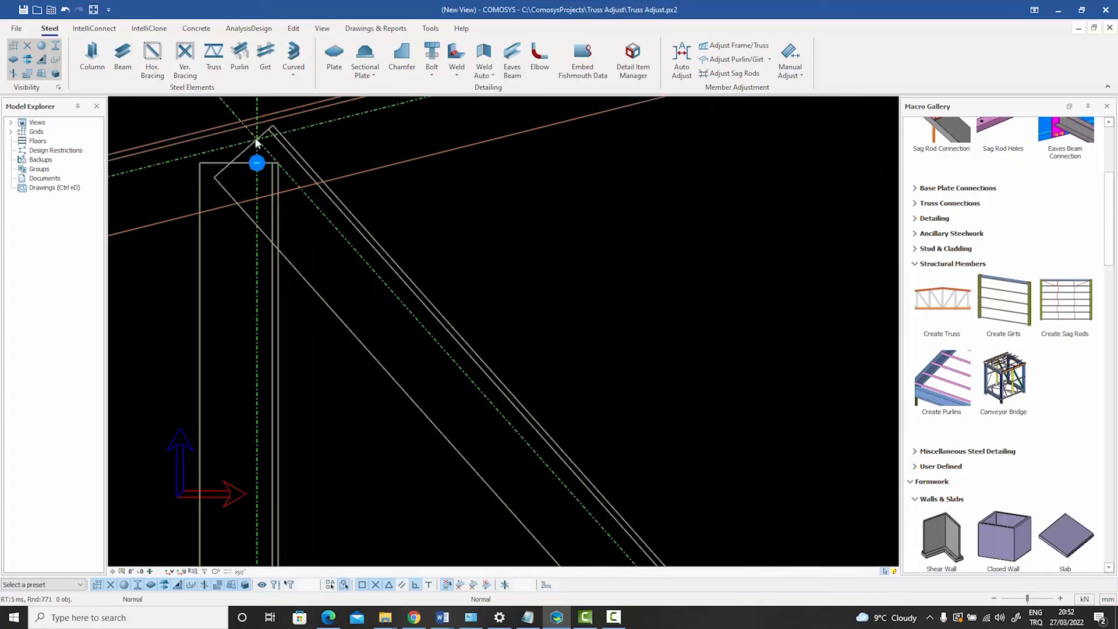
{"action": "scroll", "coordinate": [256, 142], "scroll_direction": "up", "scroll_amount": 1}
{"action": "middle_click_drag", "start_coordinate": [298, 155], "coordinate": [424, 216]}
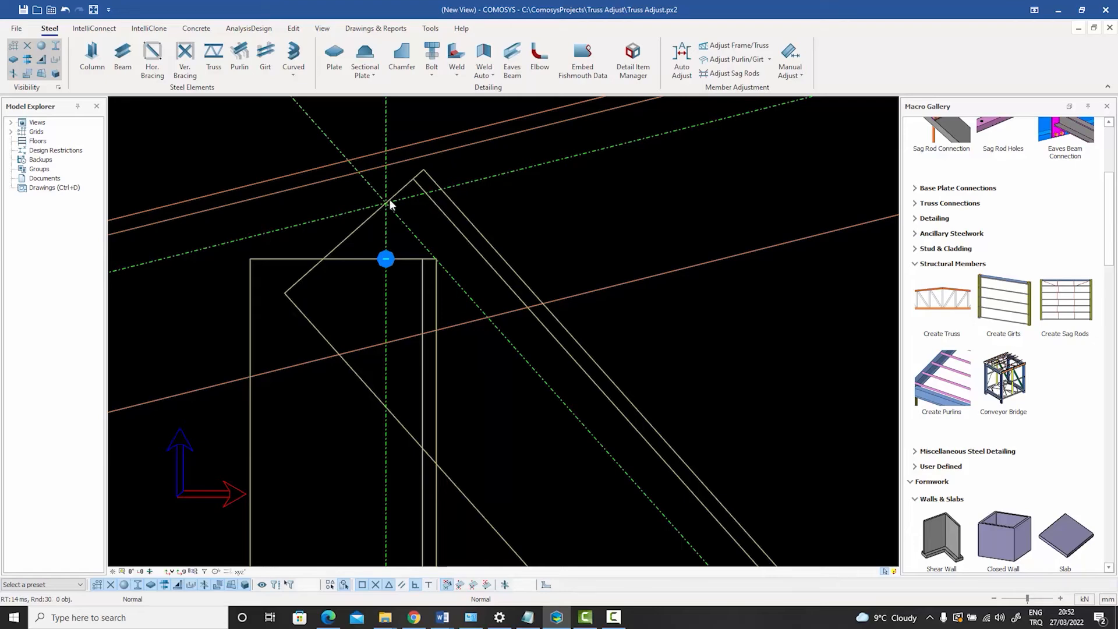
{"action": "scroll", "coordinate": [389, 198], "scroll_direction": "down", "scroll_amount": 5}
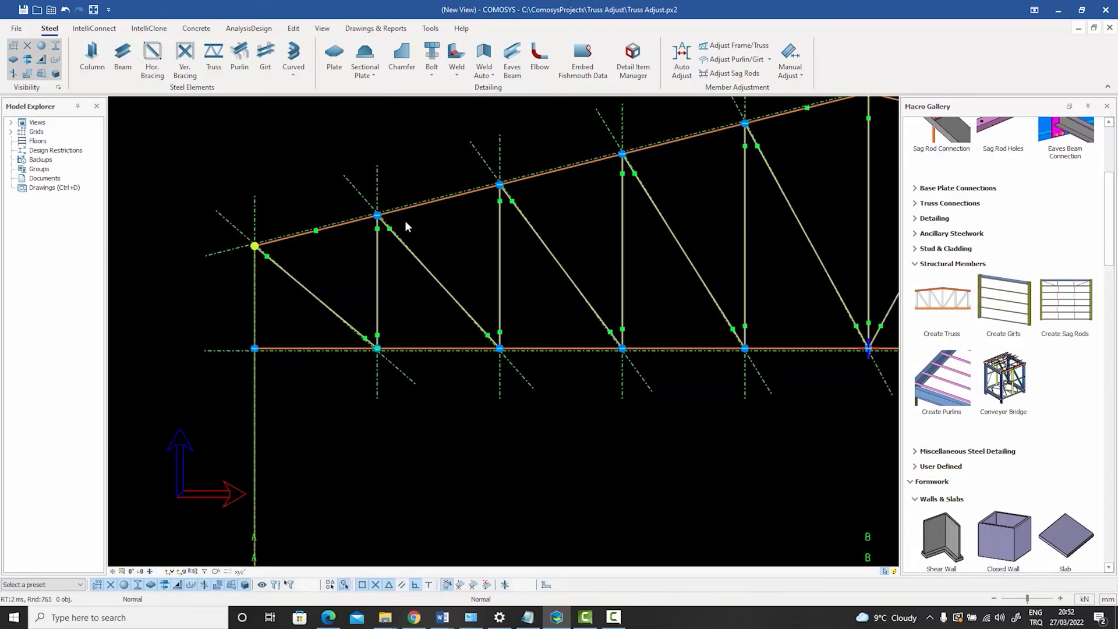
{"action": "scroll", "coordinate": [388, 214], "scroll_direction": "up", "scroll_amount": 3}
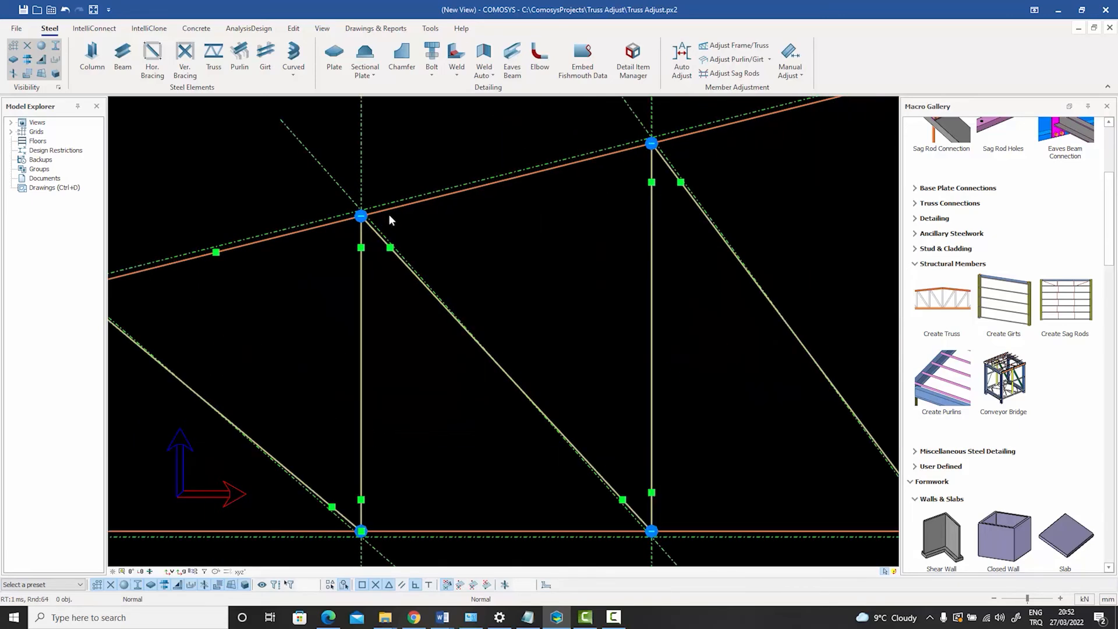
{"action": "scroll", "coordinate": [389, 214], "scroll_direction": "down", "scroll_amount": 2}
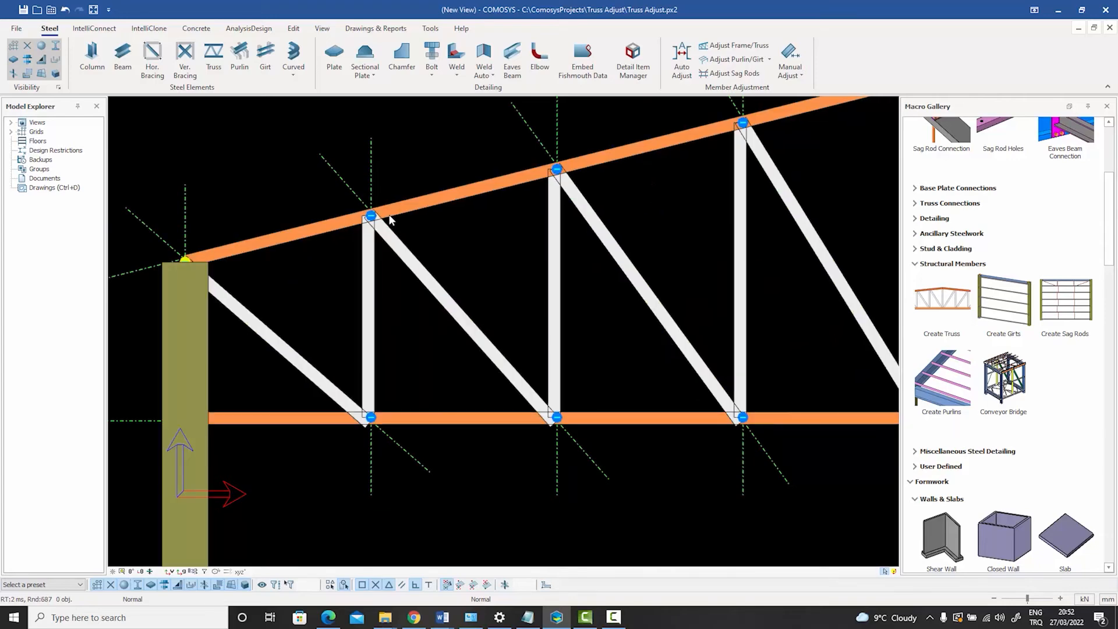
{"action": "scroll", "coordinate": [373, 214], "scroll_direction": "up", "scroll_amount": 2}
{"action": "scroll", "coordinate": [373, 216], "scroll_direction": "up", "scroll_amount": 3}
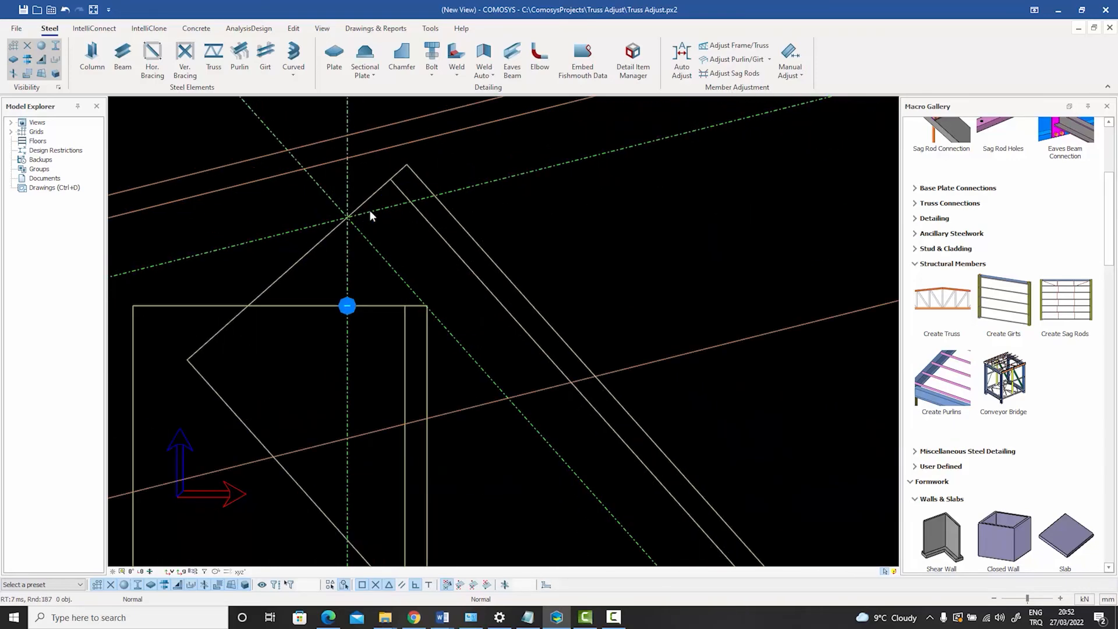
{"action": "scroll", "coordinate": [369, 214], "scroll_direction": "down", "scroll_amount": 6}
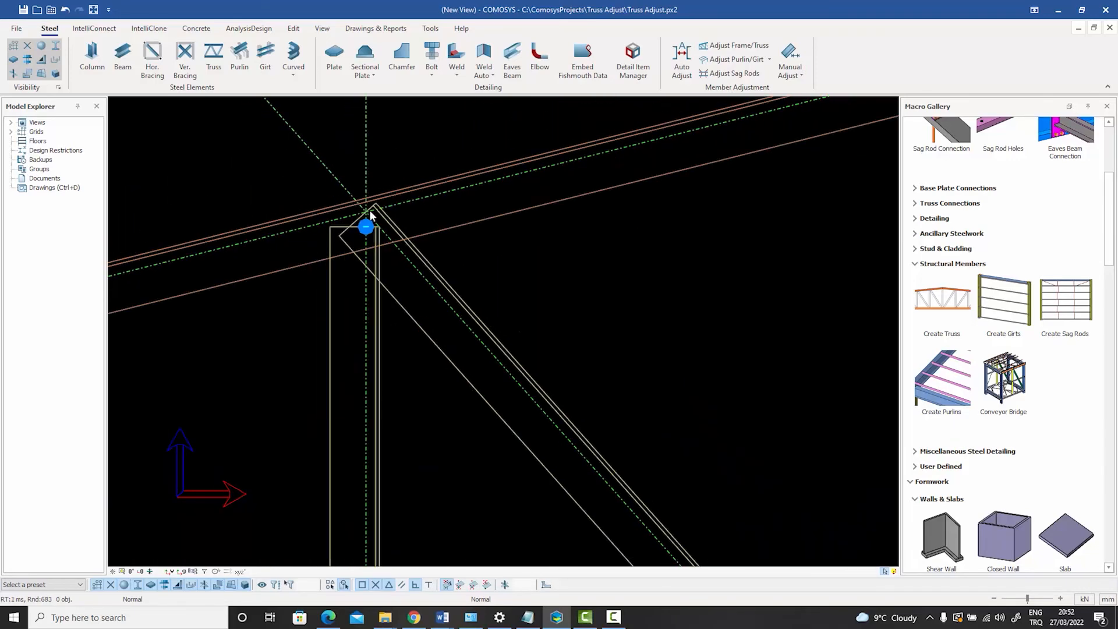
{"action": "middle_click_drag", "start_coordinate": [501, 256], "coordinate": [617, 243]}
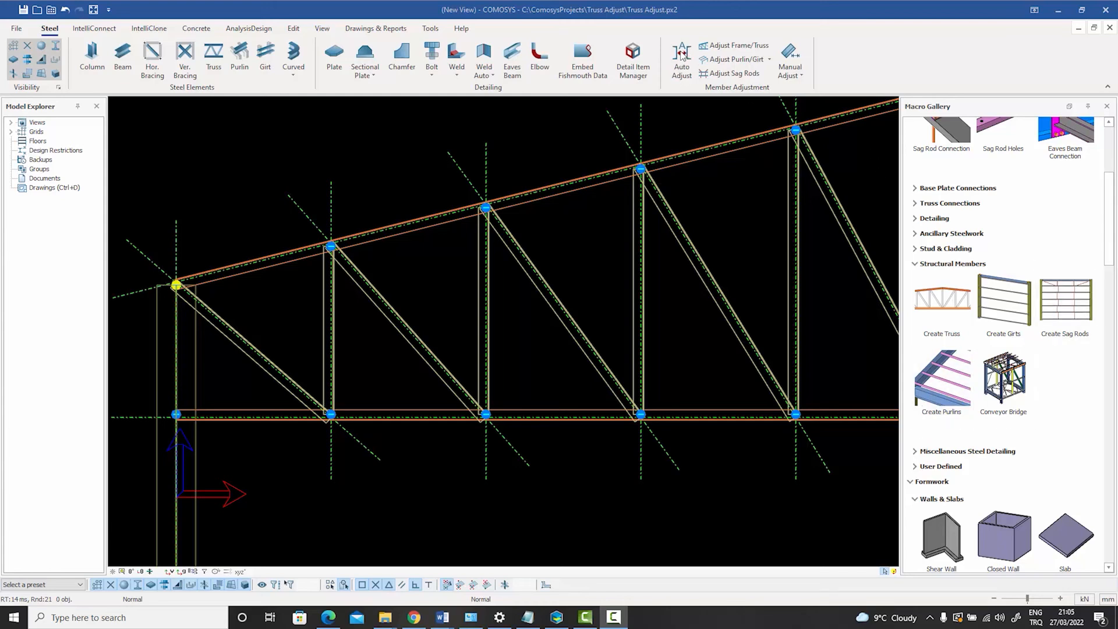
Review the Auto Adjust settings for horizontal and vertical bracing, truss, column splice and beam splice without applying an adjustment.
{"action": "left_click", "coordinate": [686, 64]}
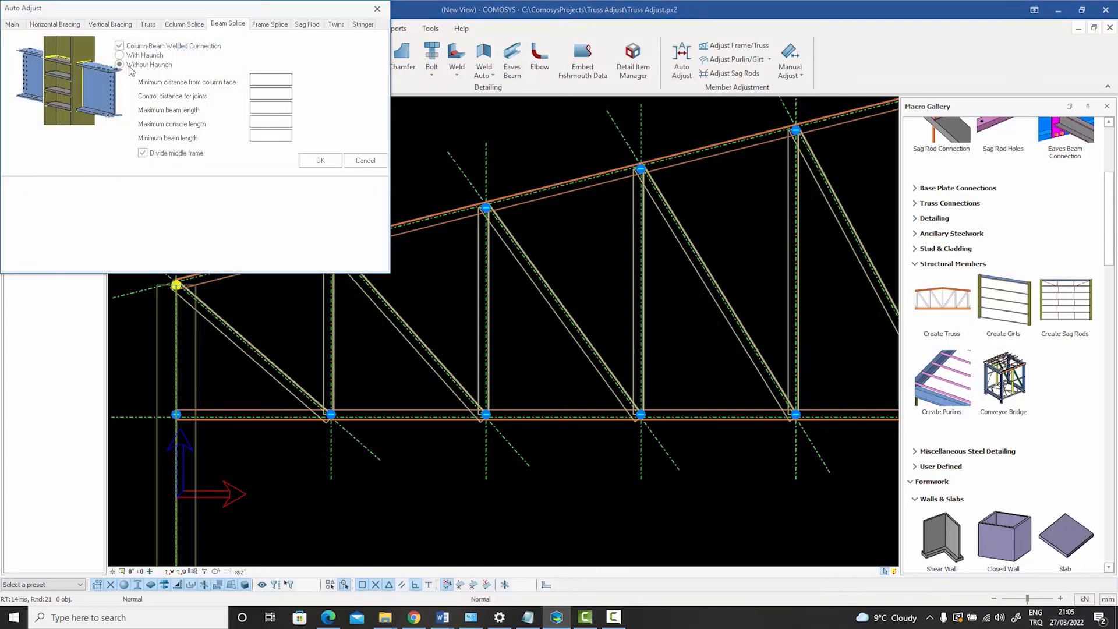
{"action": "left_click", "coordinate": [63, 26]}
{"action": "left_click", "coordinate": [109, 27]}
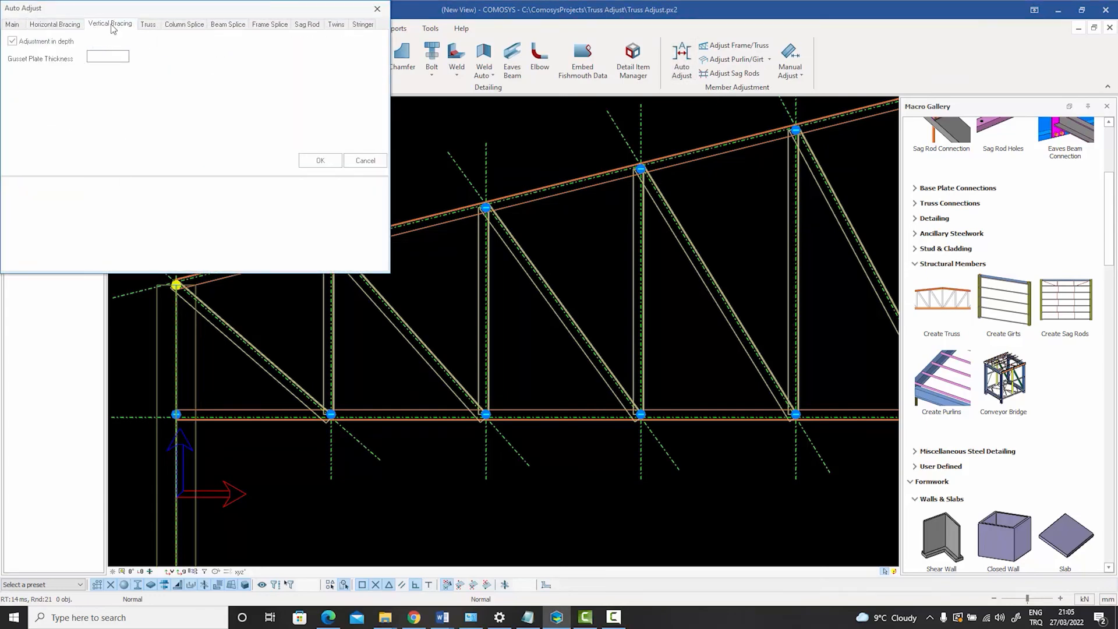
{"action": "left_click", "coordinate": [152, 26]}
{"action": "left_click", "coordinate": [181, 26]}
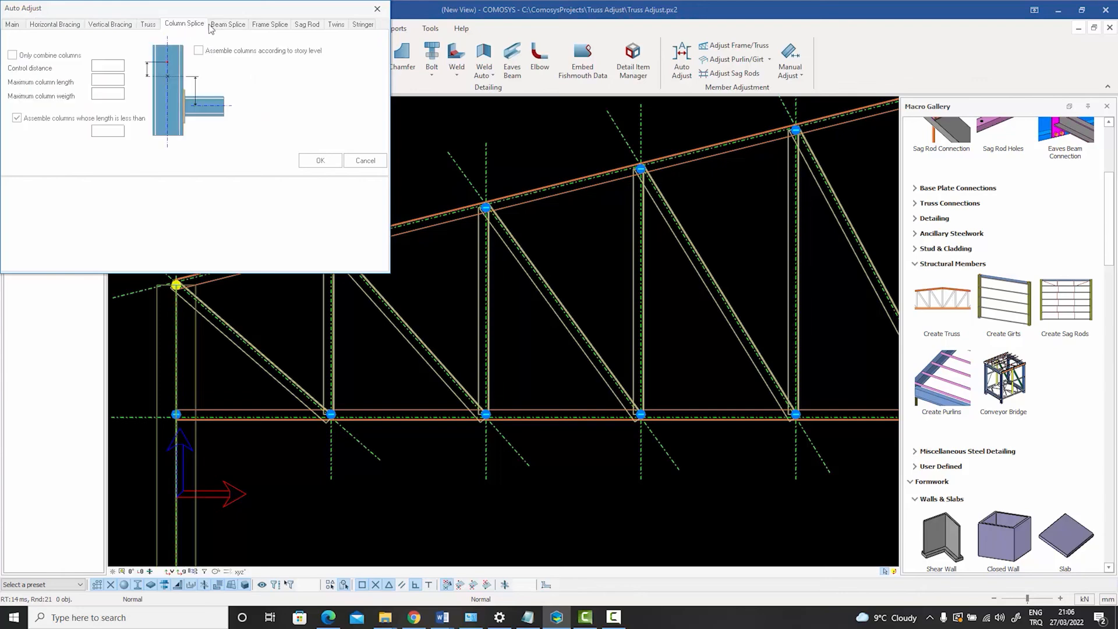
{"action": "left_click", "coordinate": [232, 25]}
{"action": "left_click", "coordinate": [51, 27]}
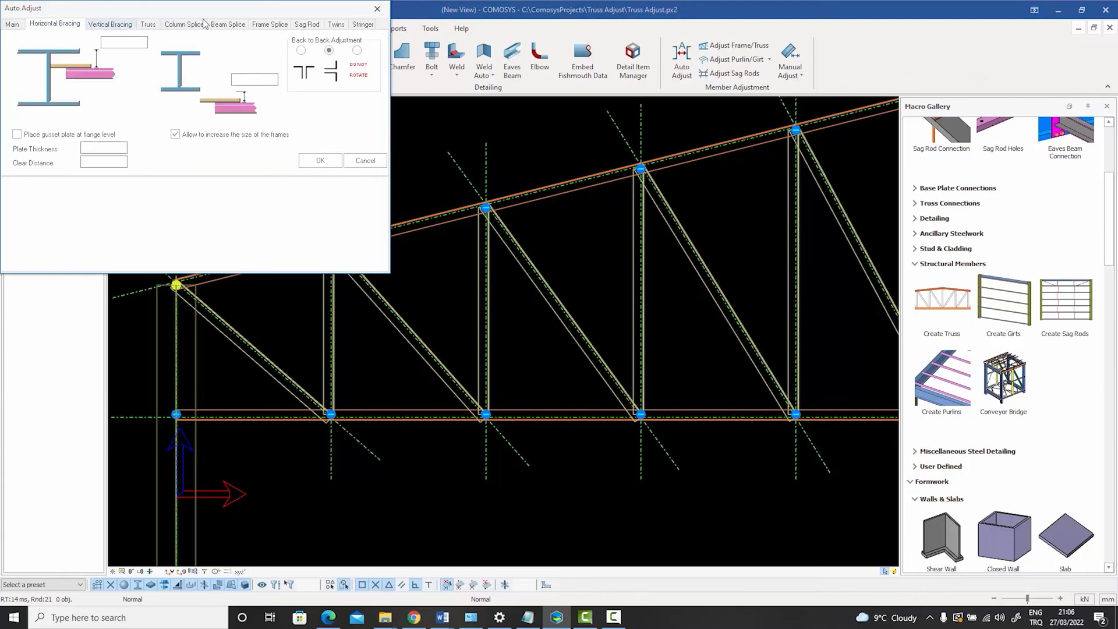
{"action": "left_click", "coordinate": [377, 9]}
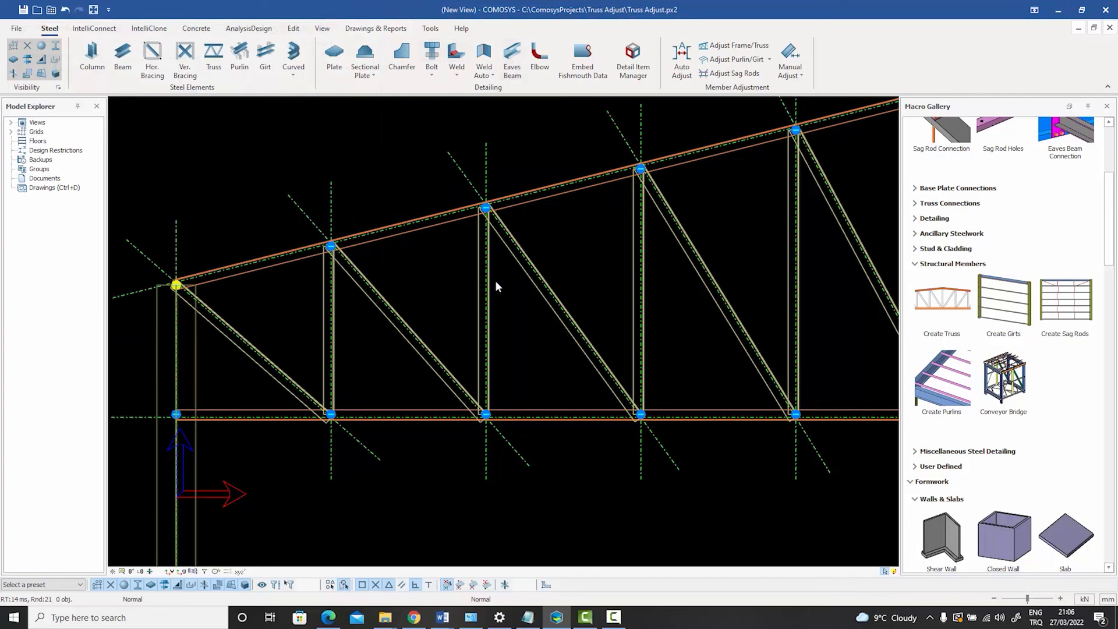